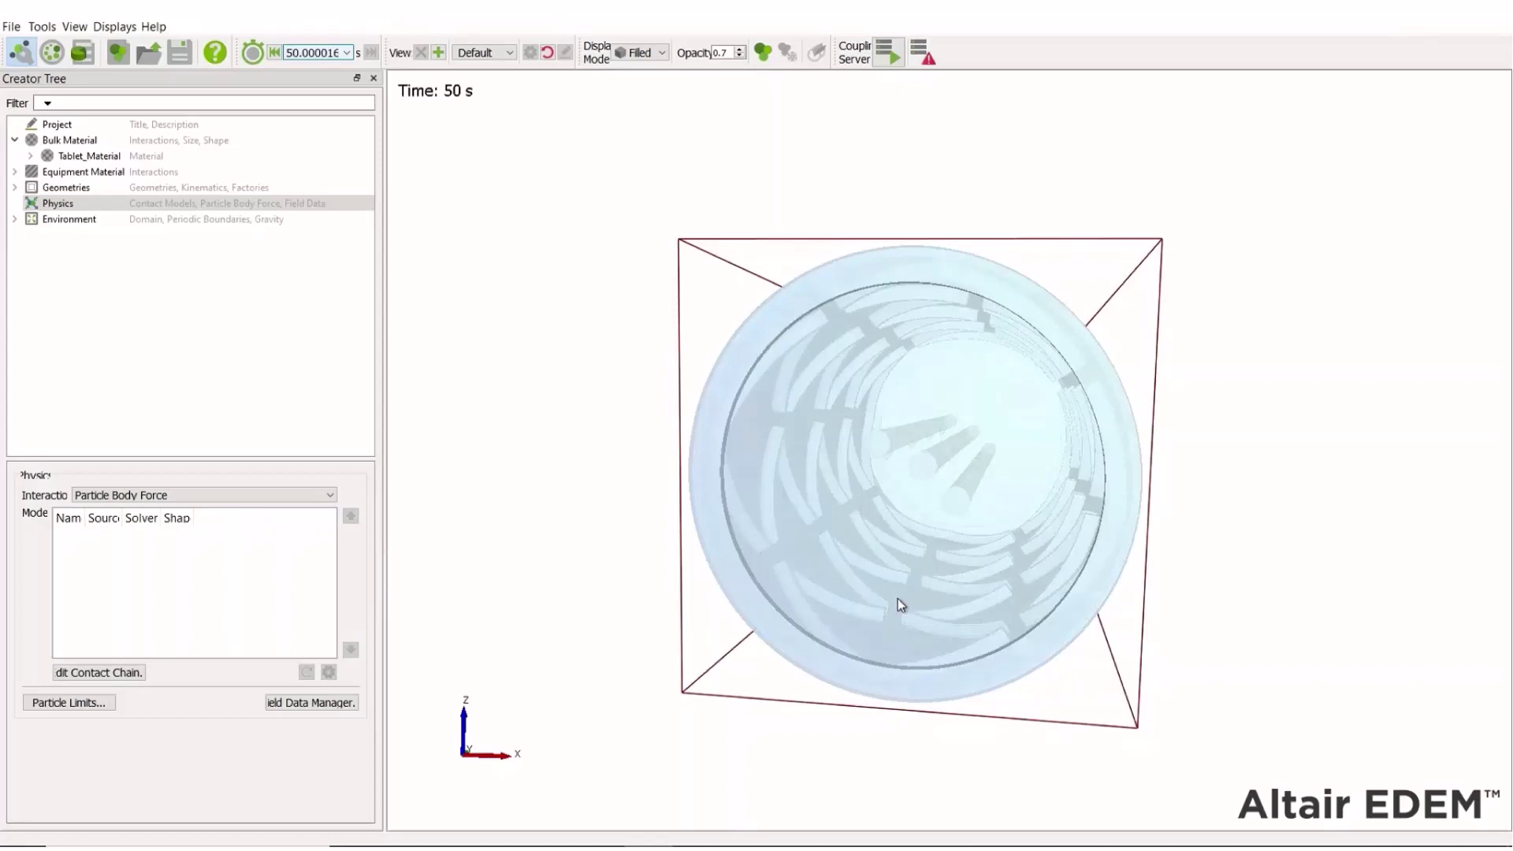
- Examine the Tablet_Material properties and interaction coefficients alongside the drum geometry
left_click_drag(974, 347, 786, 283)
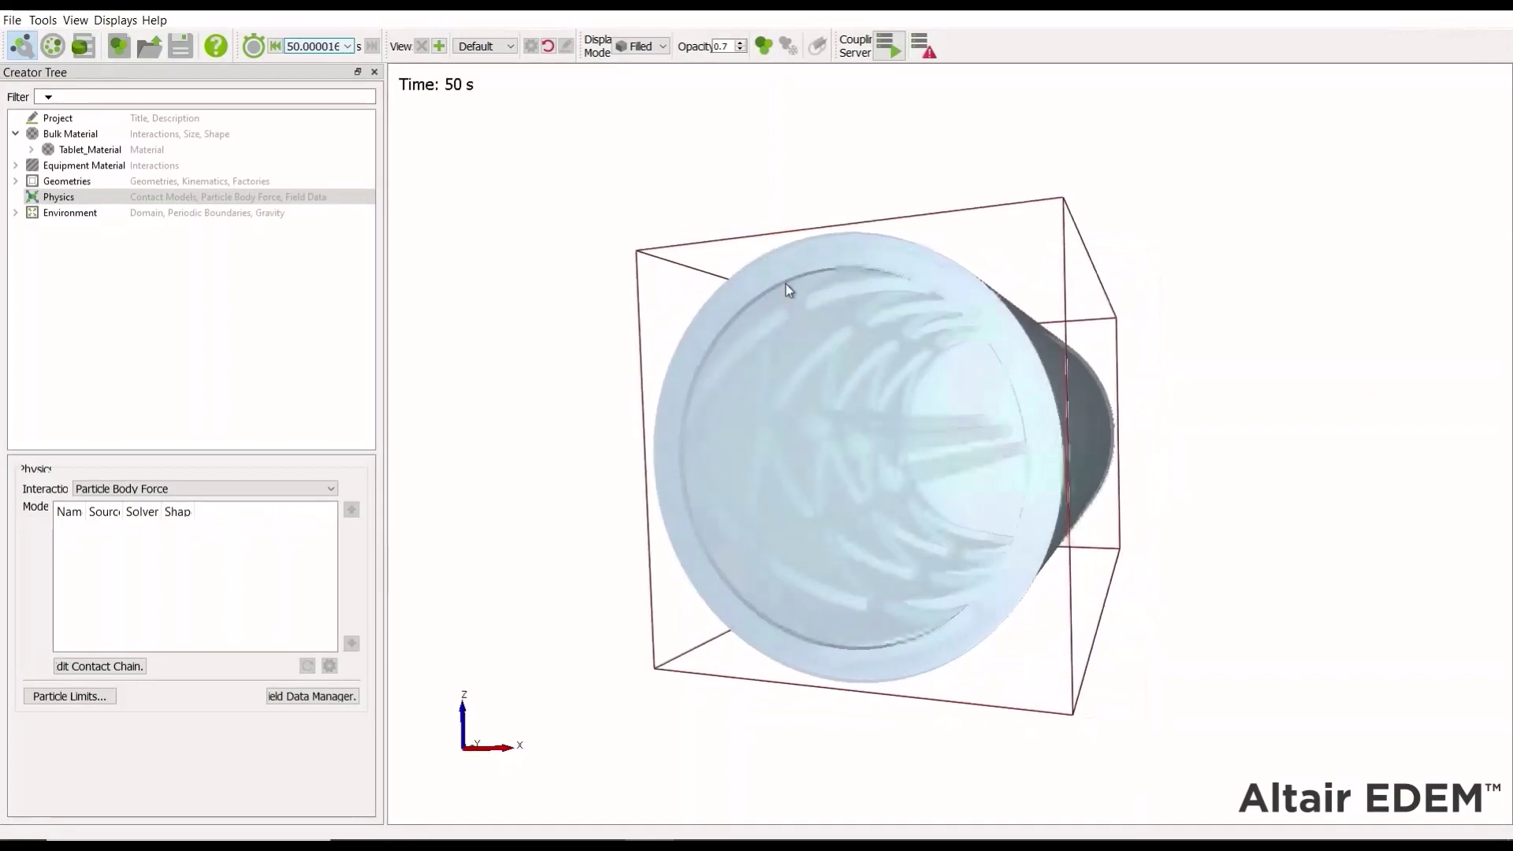
left_click(79, 150)
left_click_drag(824, 378, 845, 391)
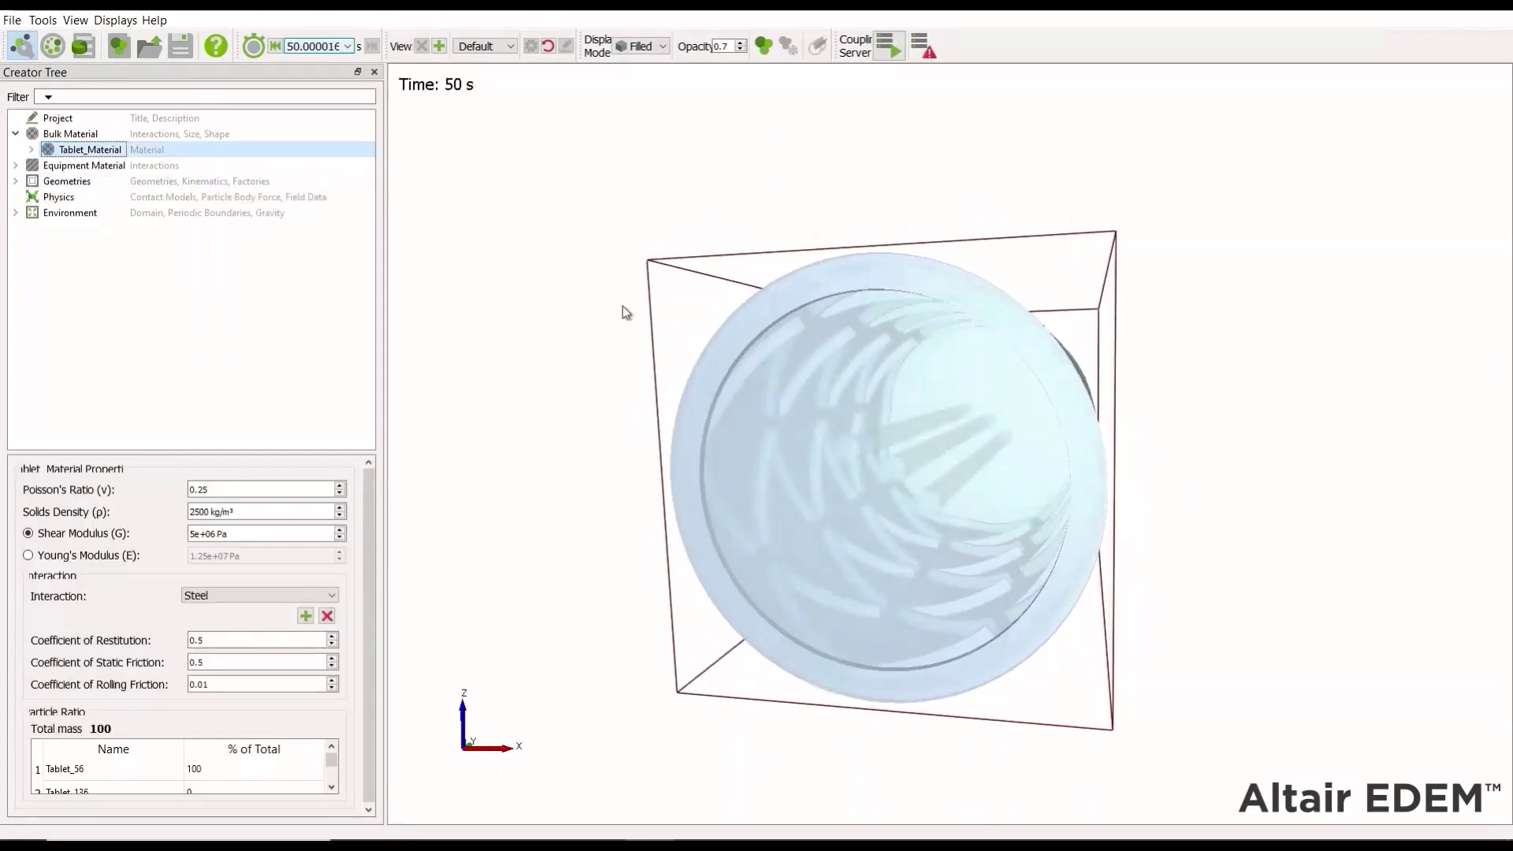
left_click_drag(1039, 536, 1032, 536)
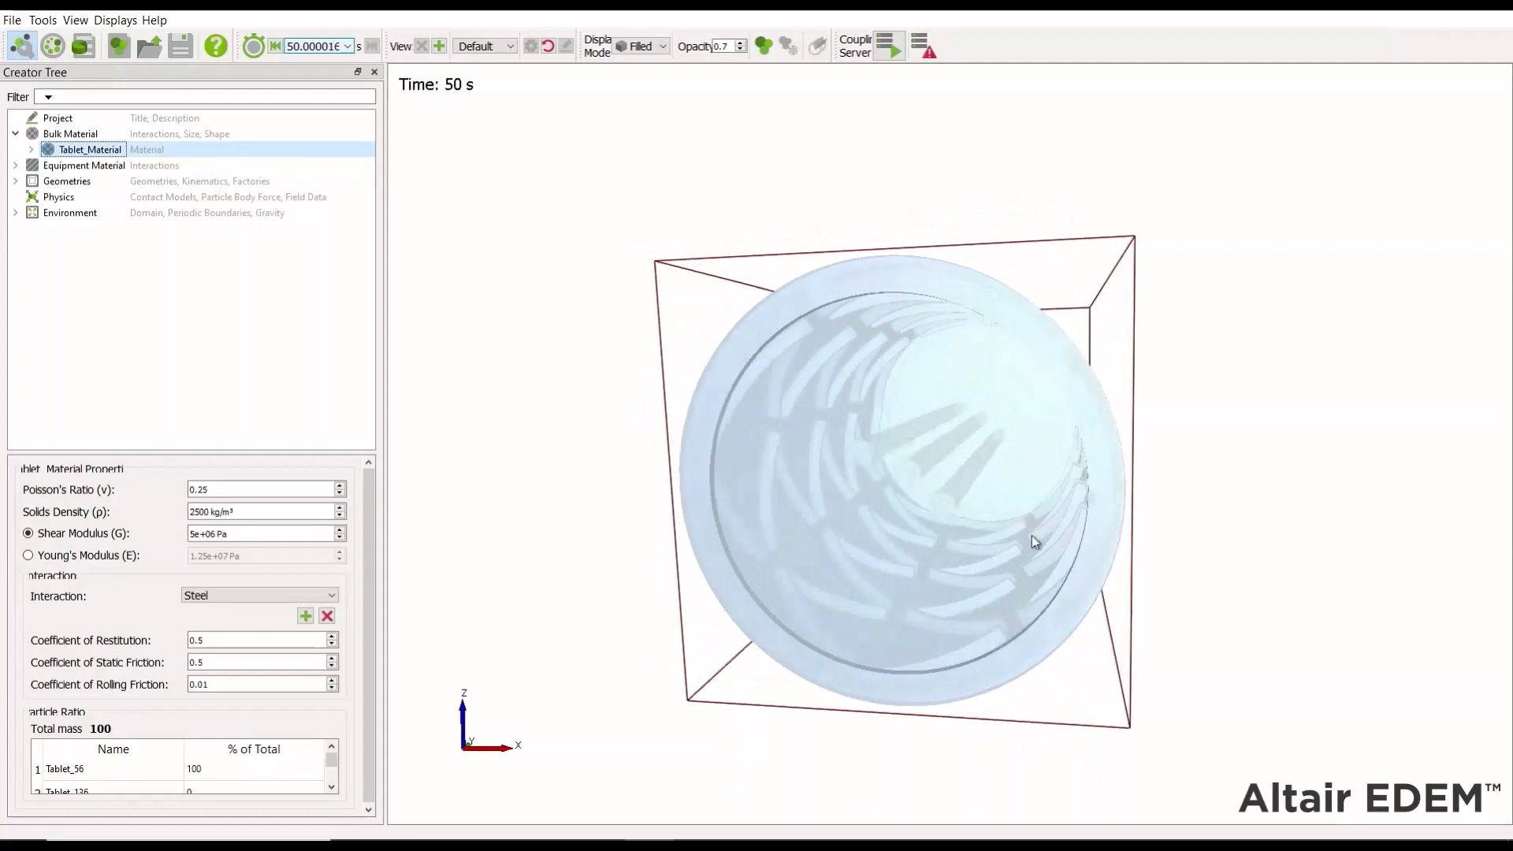
- View the polyhedral particle shapes Tablet_56, Tablet_136 and Tablet_168 under Tablet_Material in turn
left_click(47, 155)
left_click(31, 149)
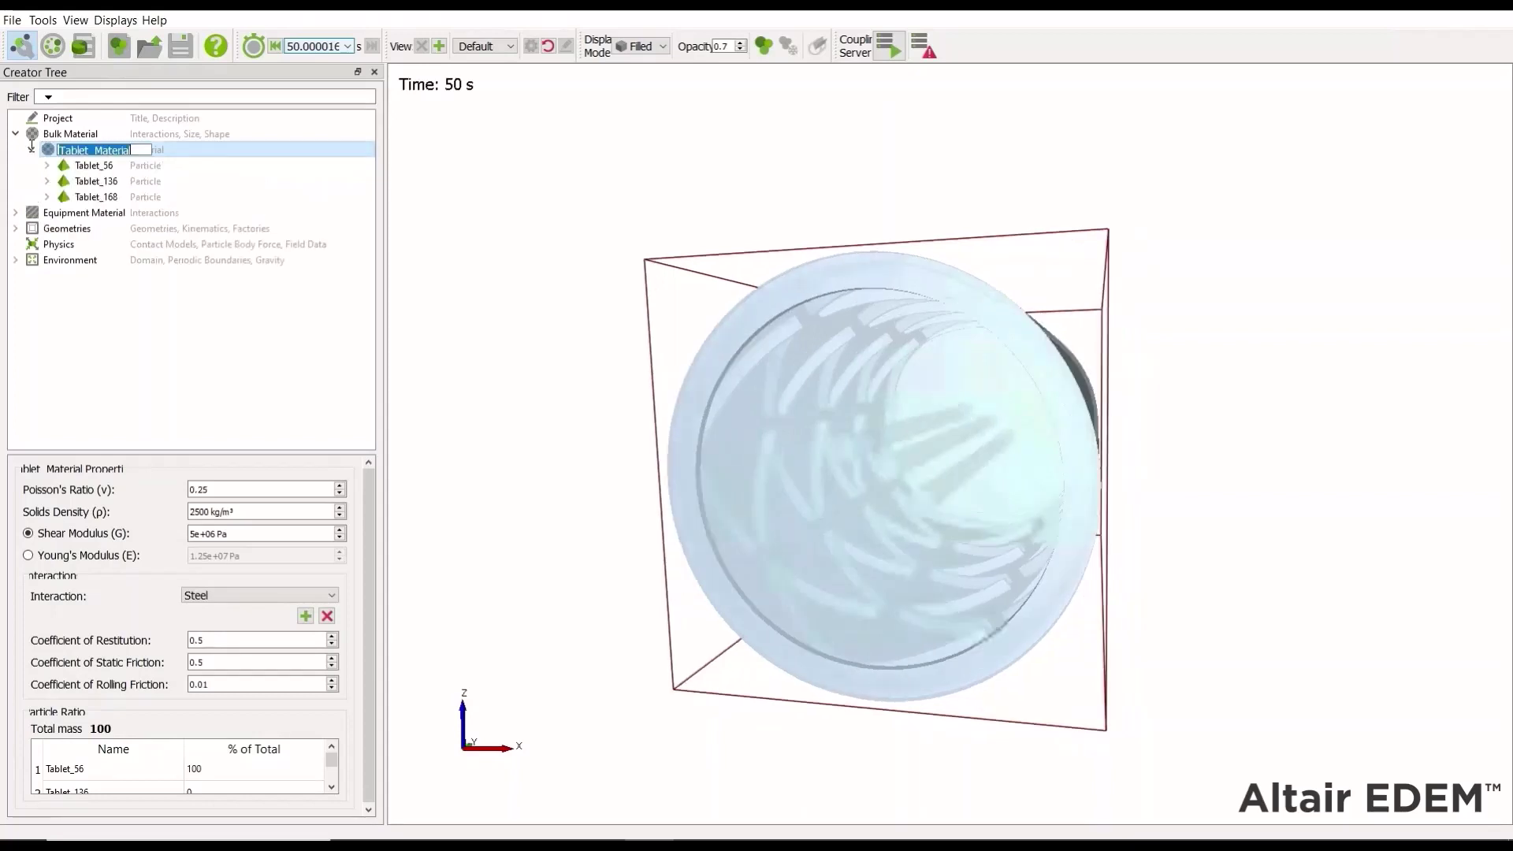
left_click(98, 166)
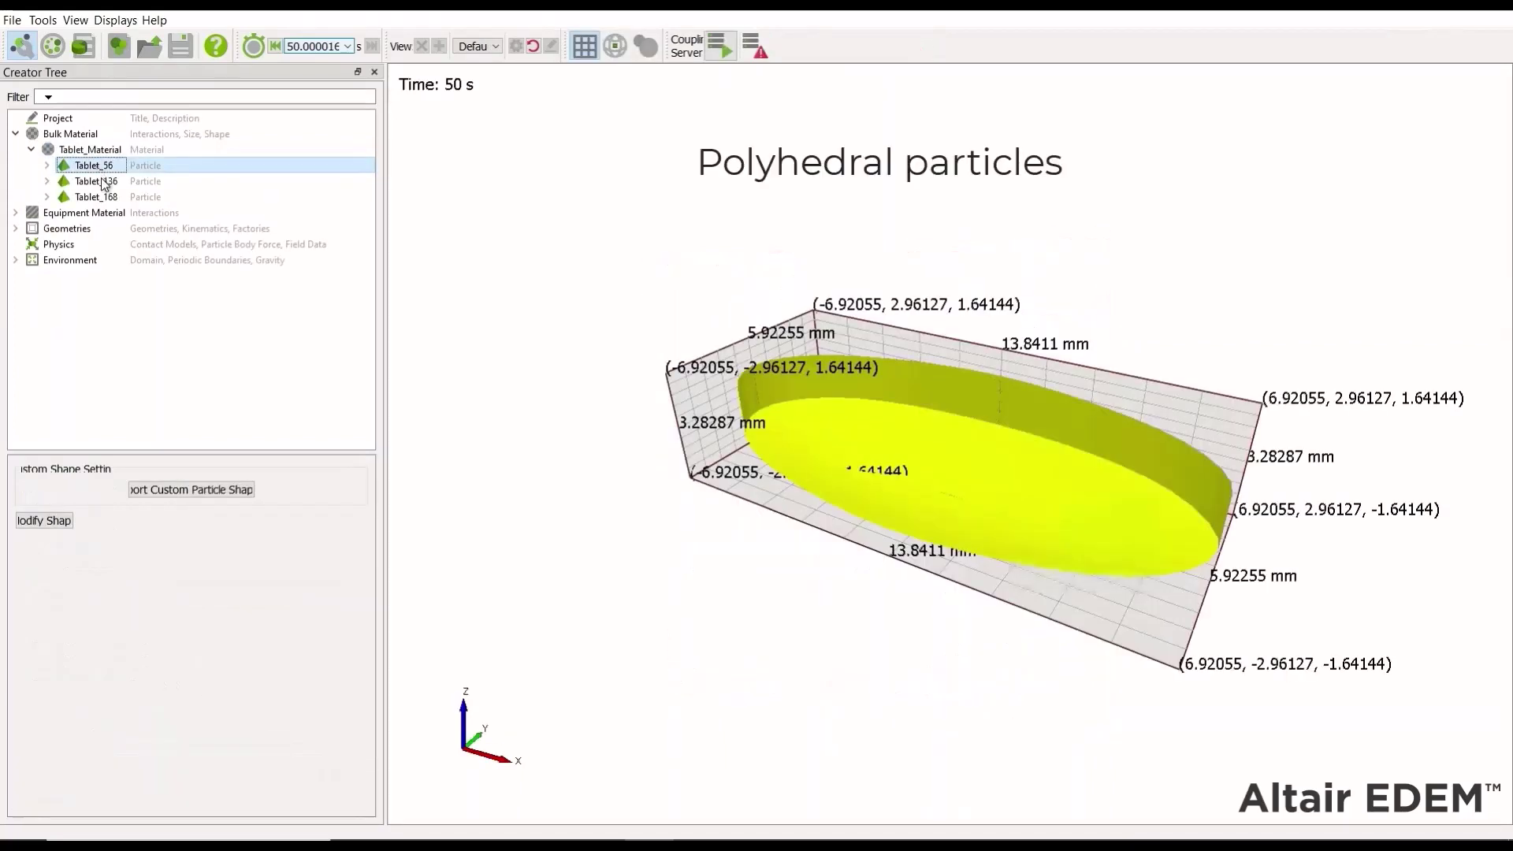
left_click(107, 183)
left_click(93, 197)
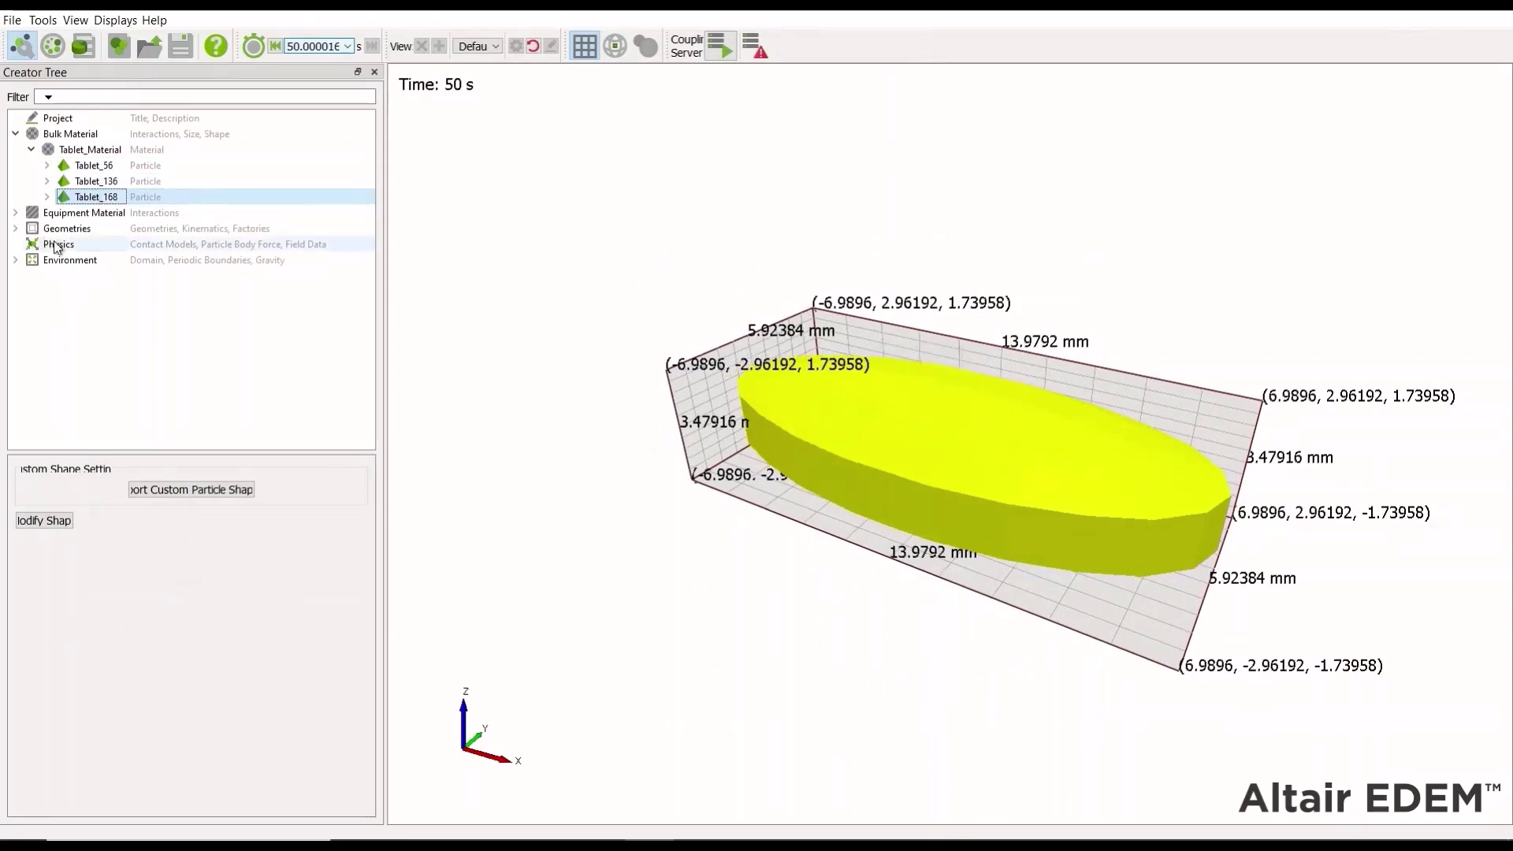
- Inspect the linear rotation settings of New Motion 2 on the Main_Body geometry
left_click(17, 229)
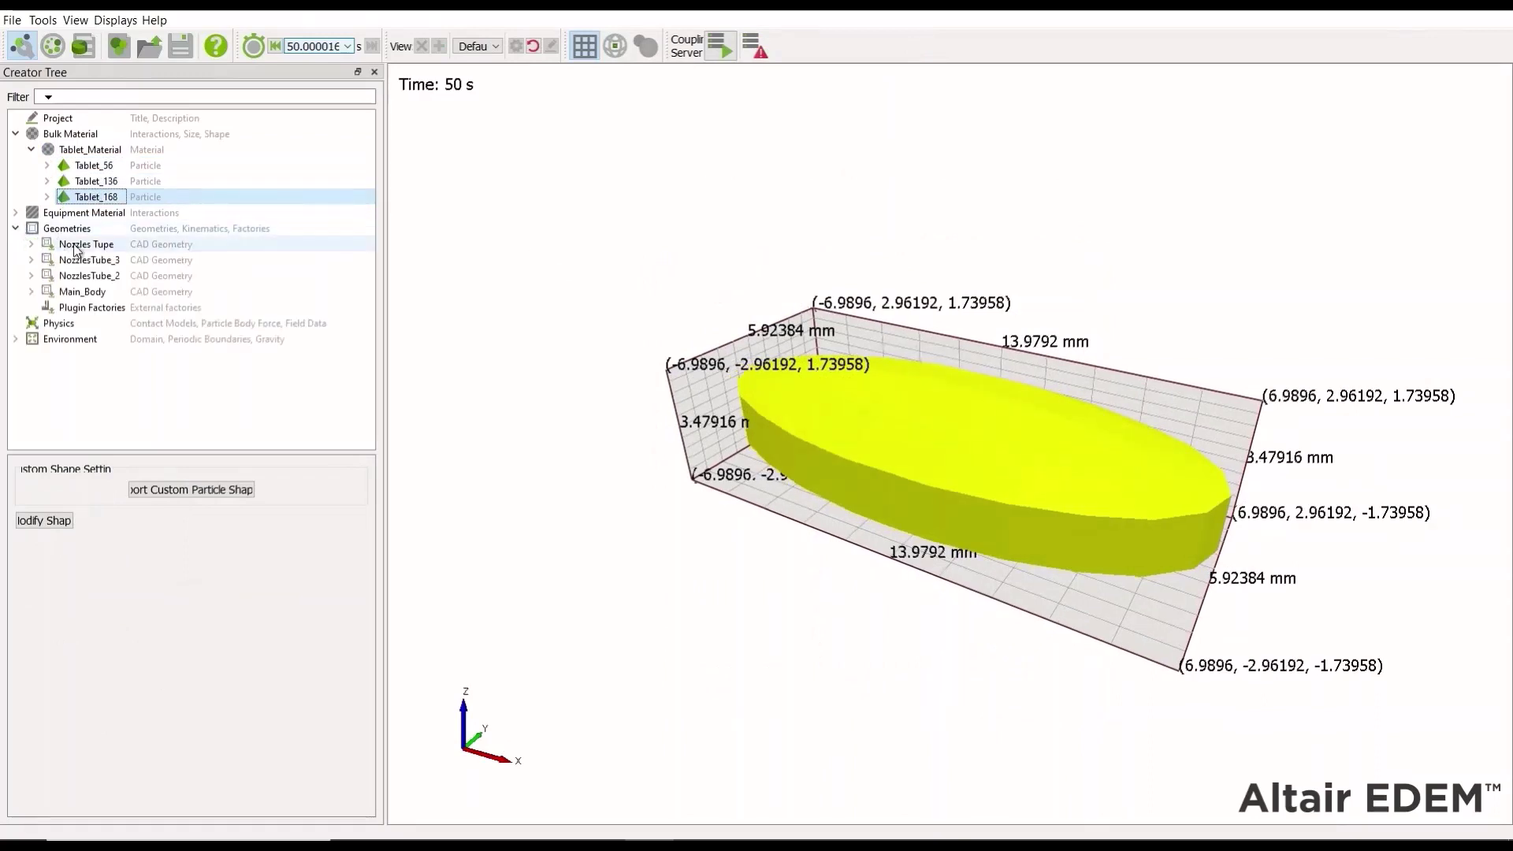
left_click(31, 292)
left_click(105, 366)
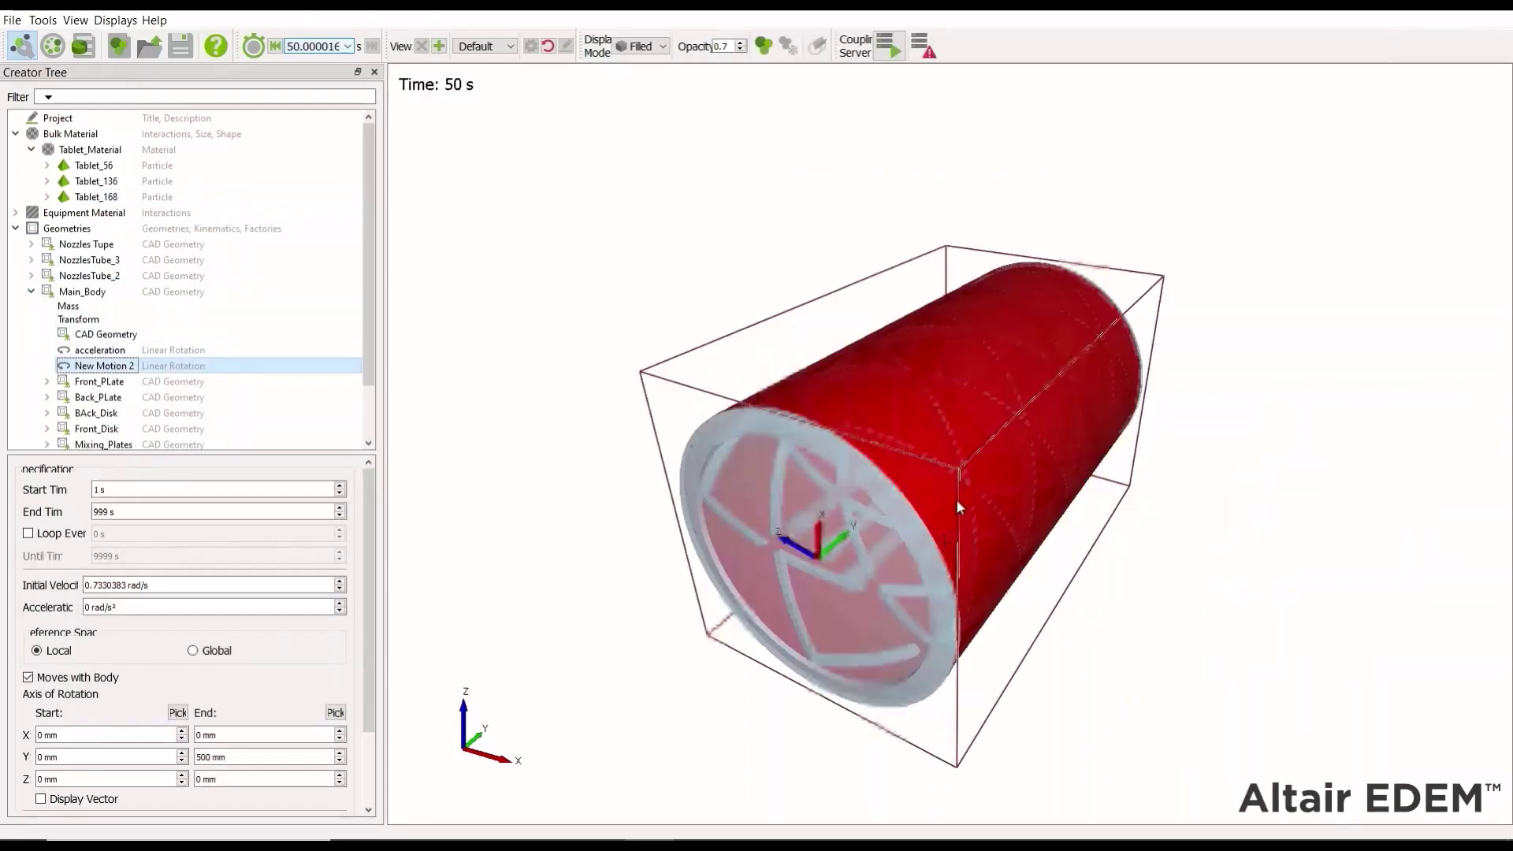
- Review the simulator settings for total time, target save interval and fixed time step
left_click(52, 48)
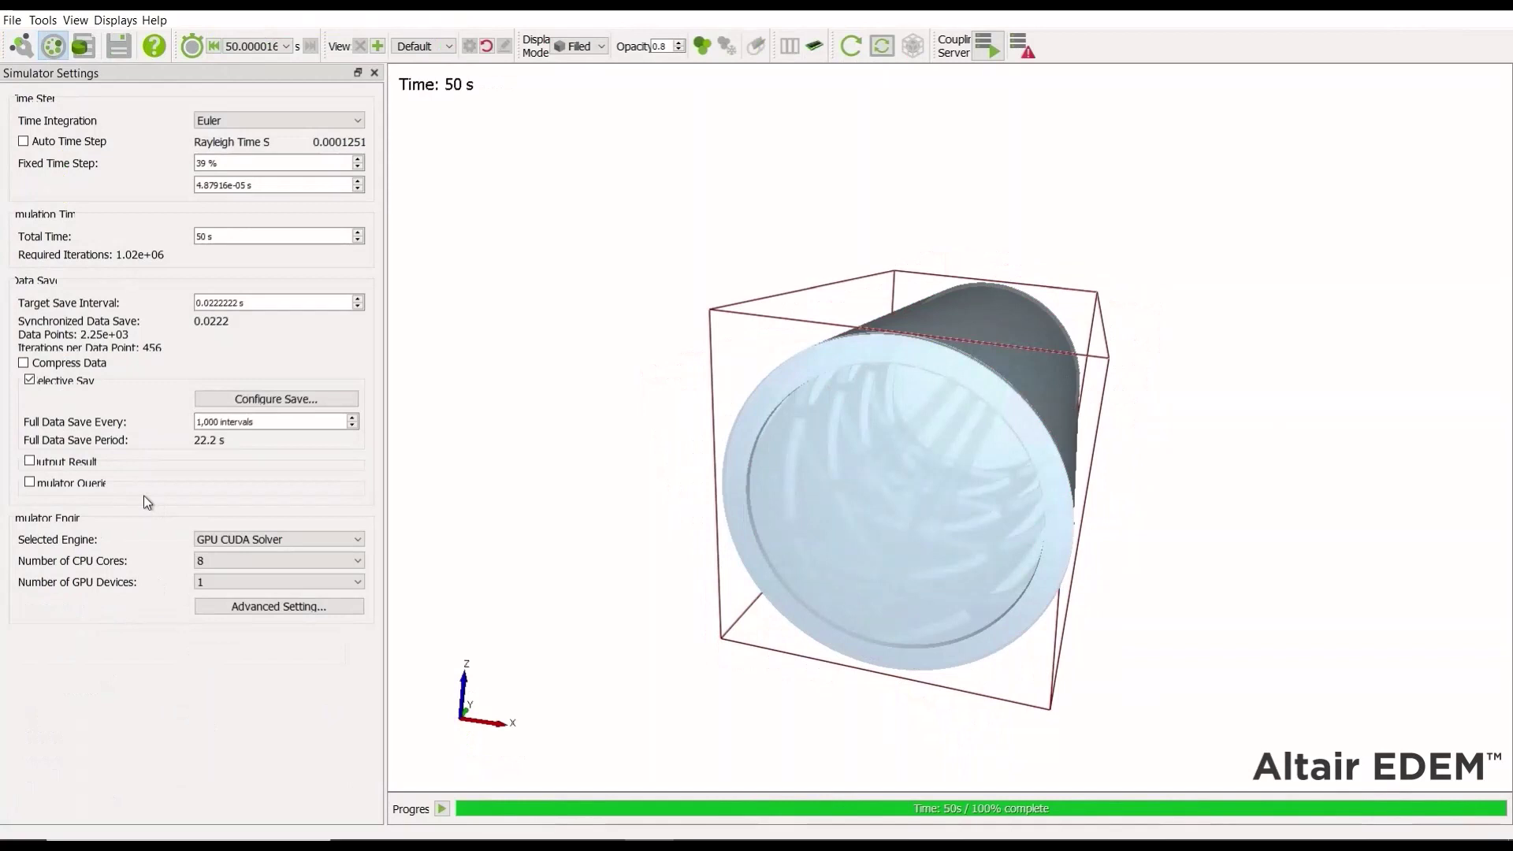
left_click(234, 237)
left_click_drag(208, 237, 149, 238)
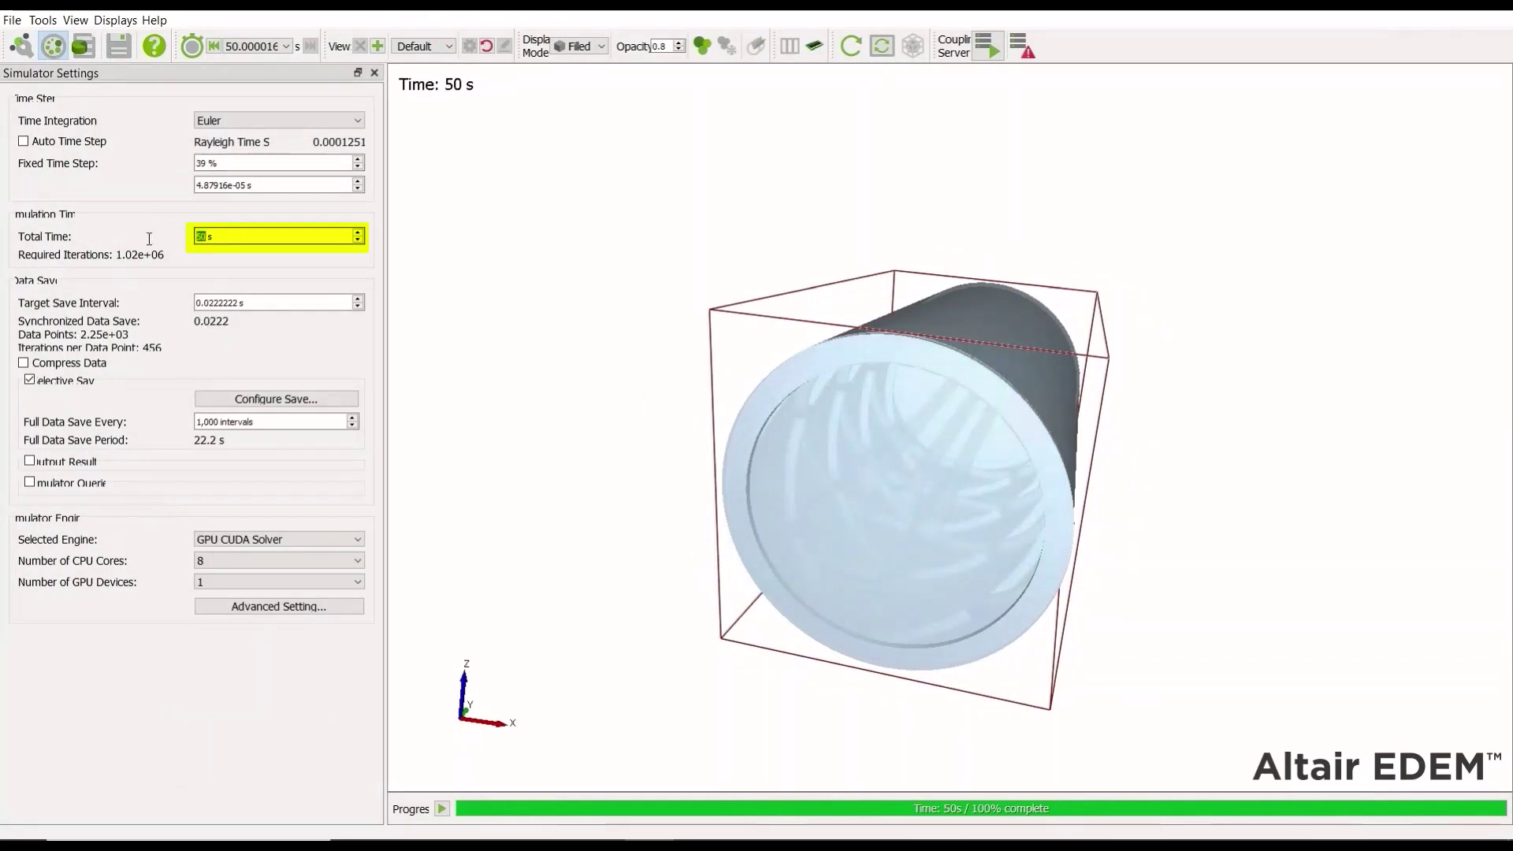
left_click(282, 300)
left_click_drag(236, 302, 139, 298)
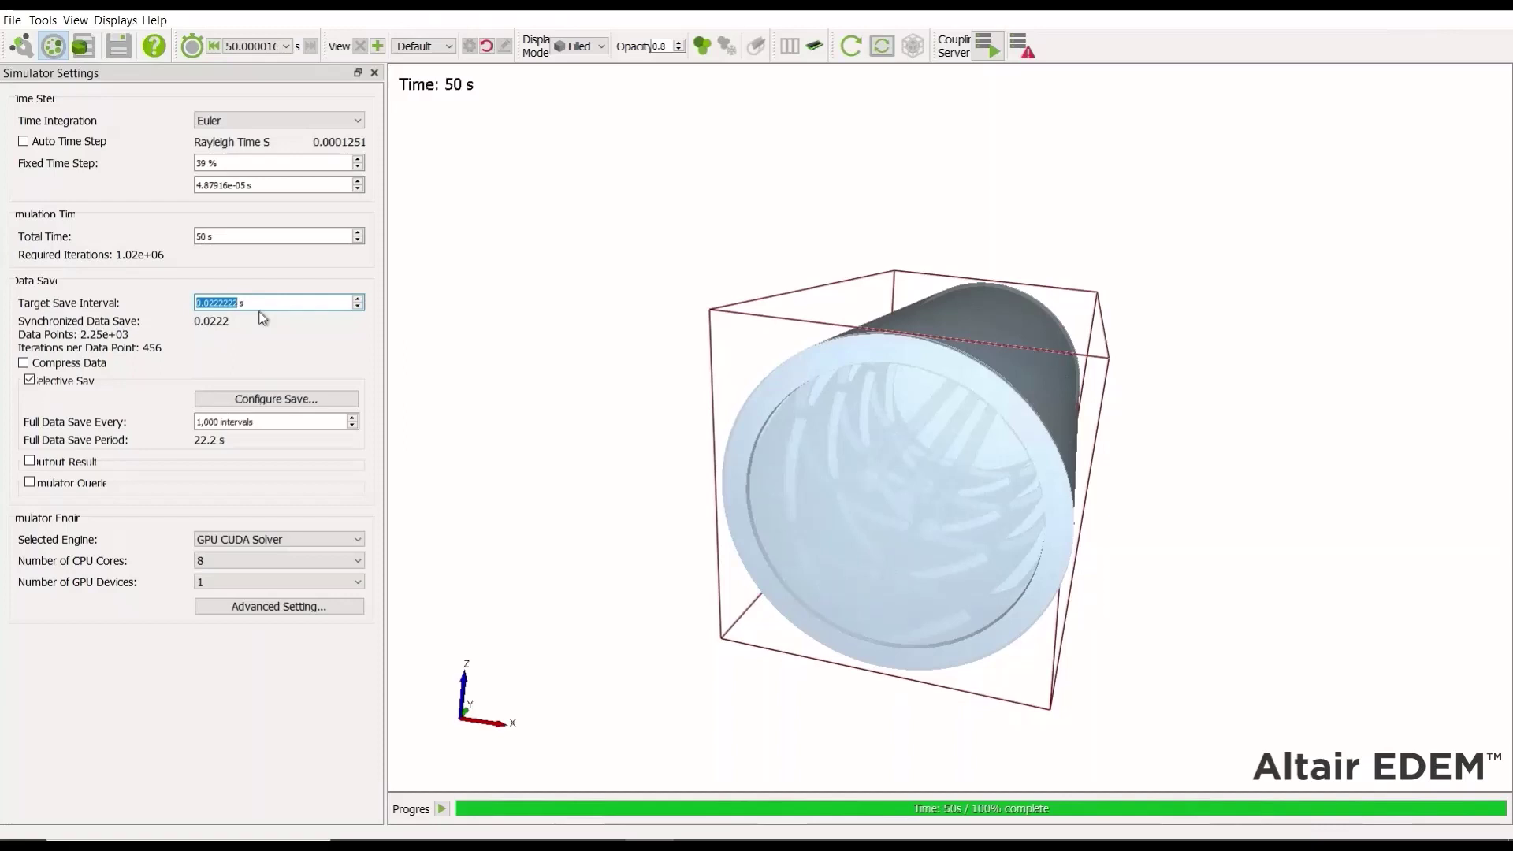
left_click(270, 188)
left_click_drag(271, 188, 188, 187)
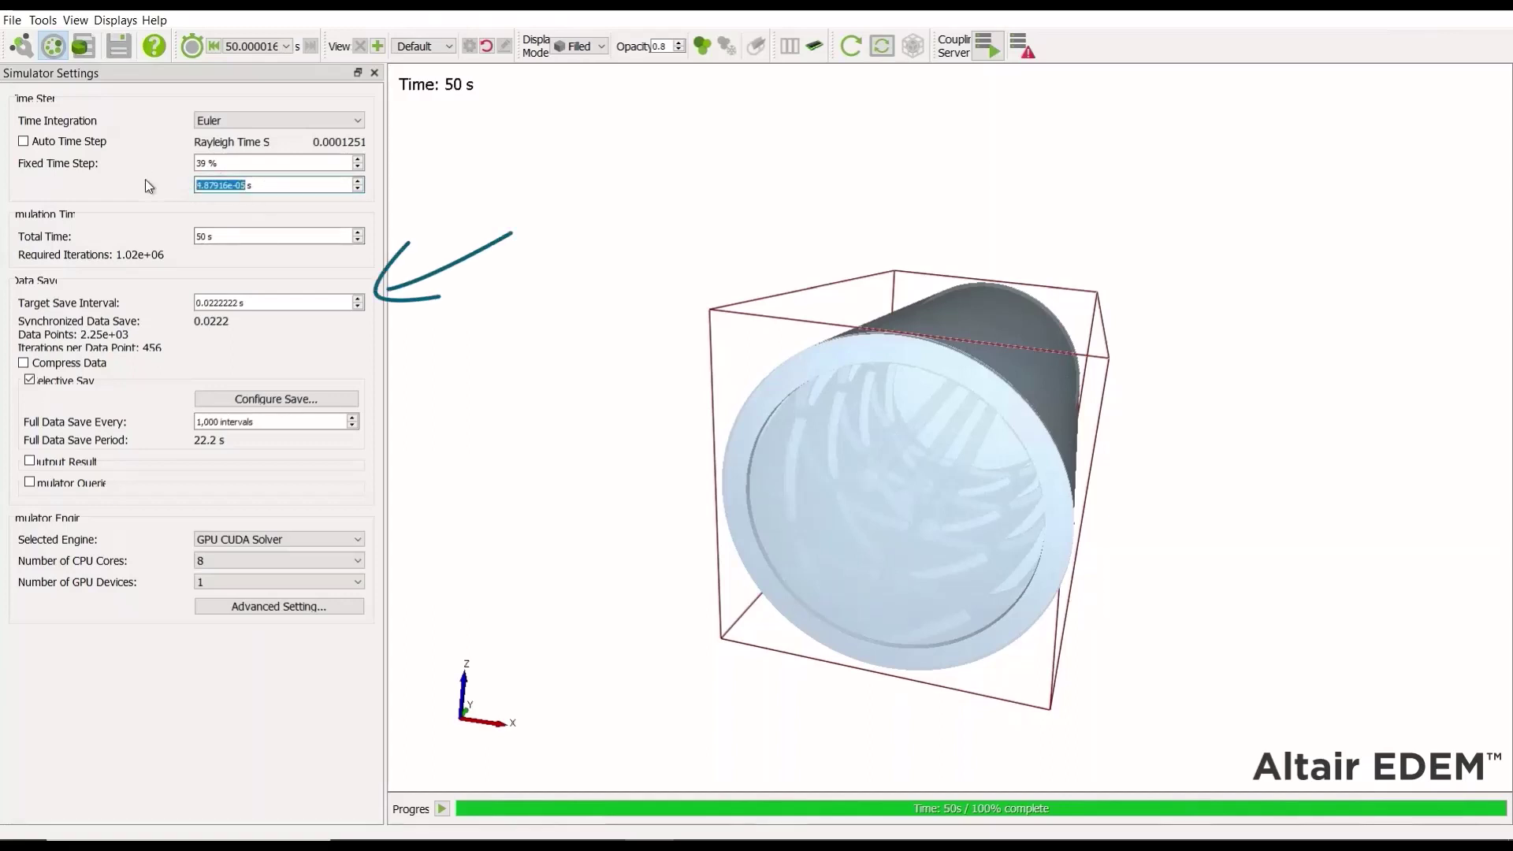
left_click_drag(265, 303, 85, 305)
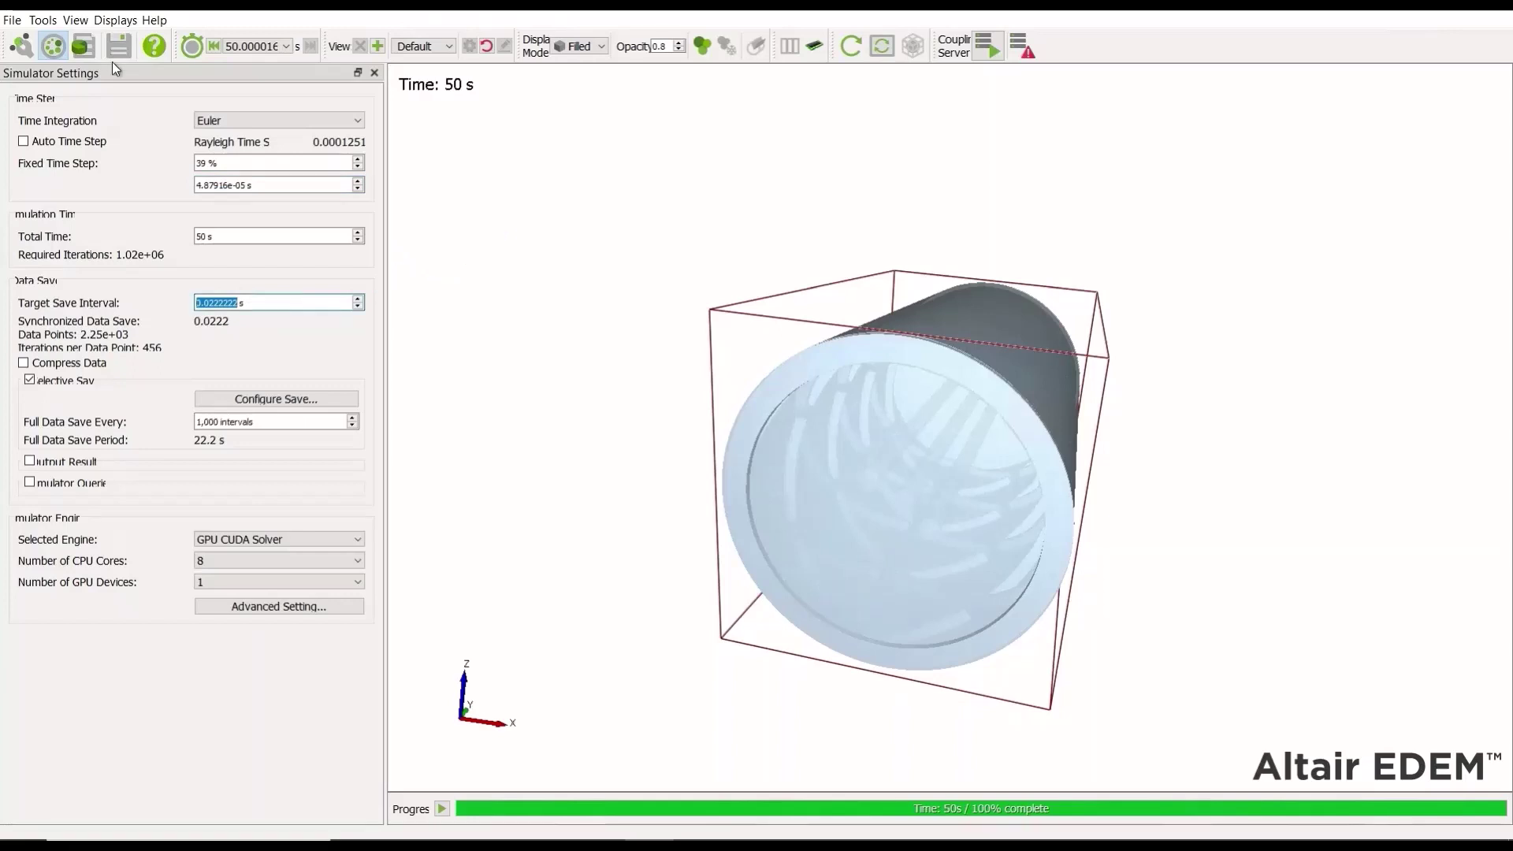
- Play back the simulation from the start in the Analyst and observe the tablets tumbling inside the drum
left_click(83, 46)
left_click(1333, 812)
left_click(1446, 812)
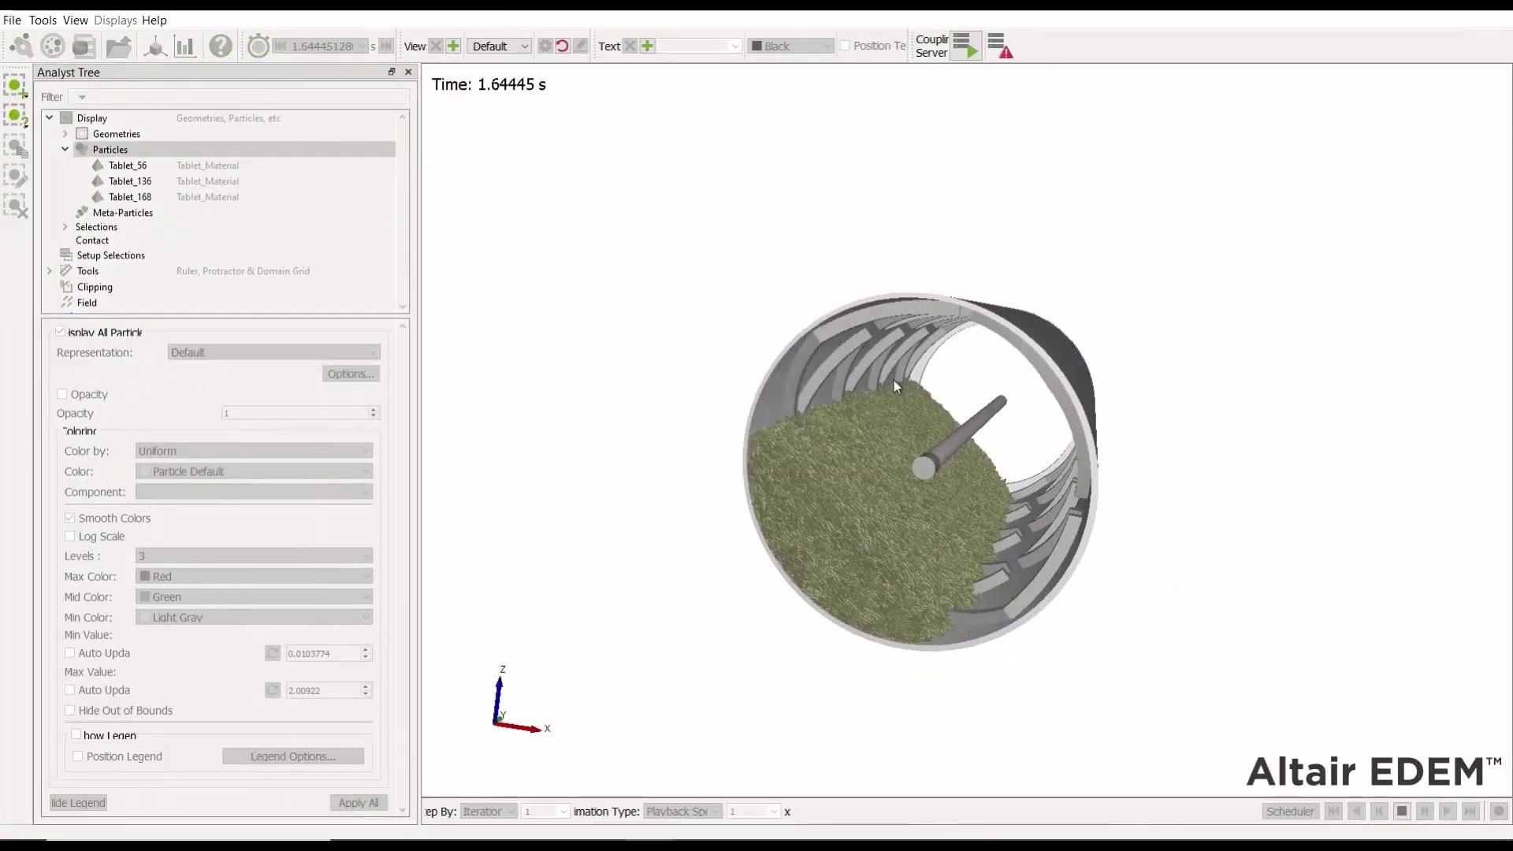
scroll(894, 380, "up", 2)
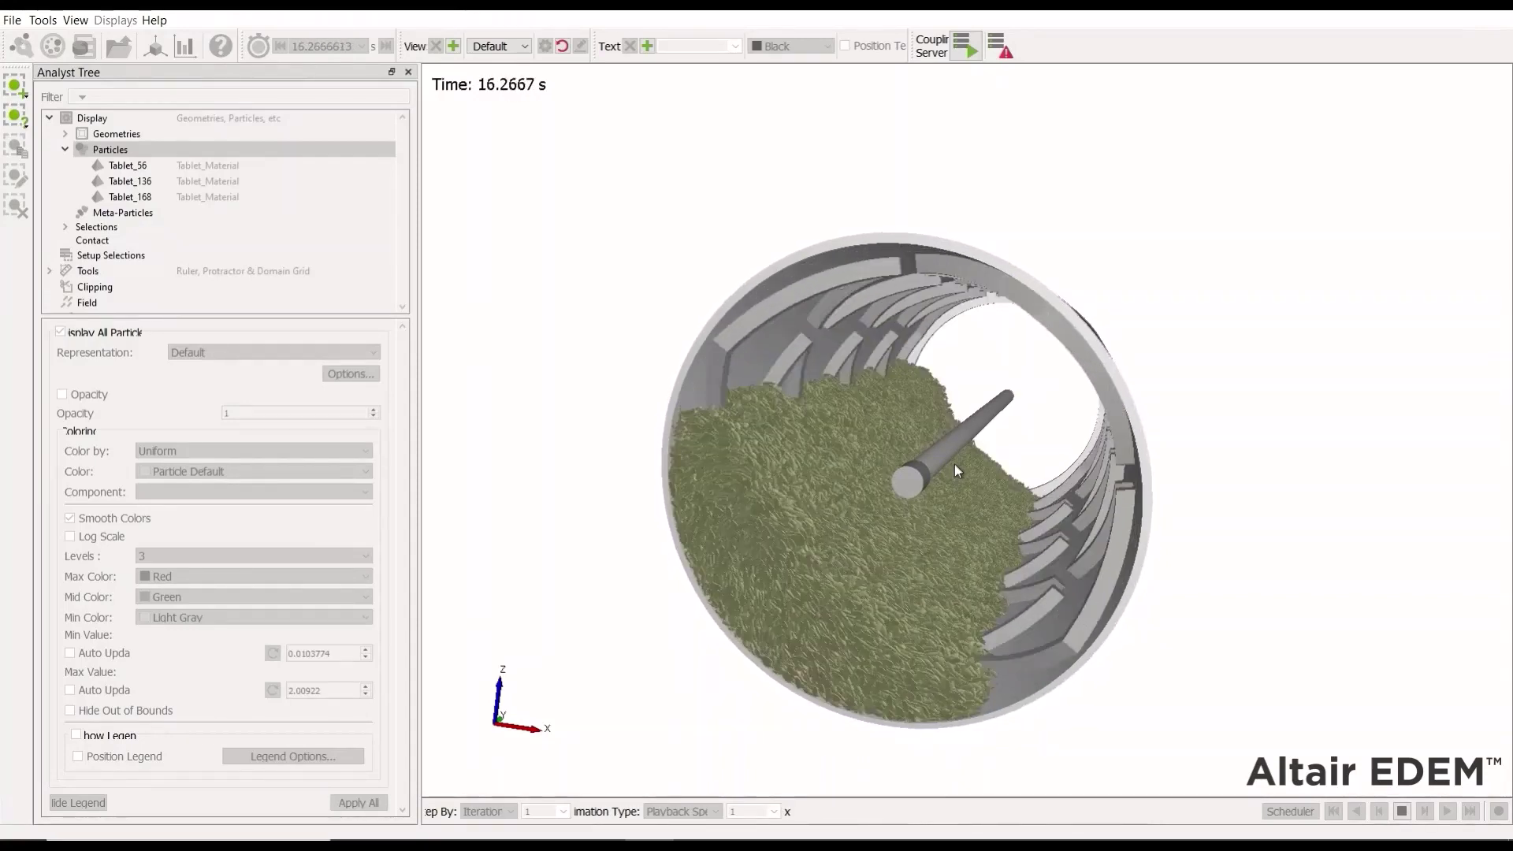
left_click_drag(954, 466, 854, 531)
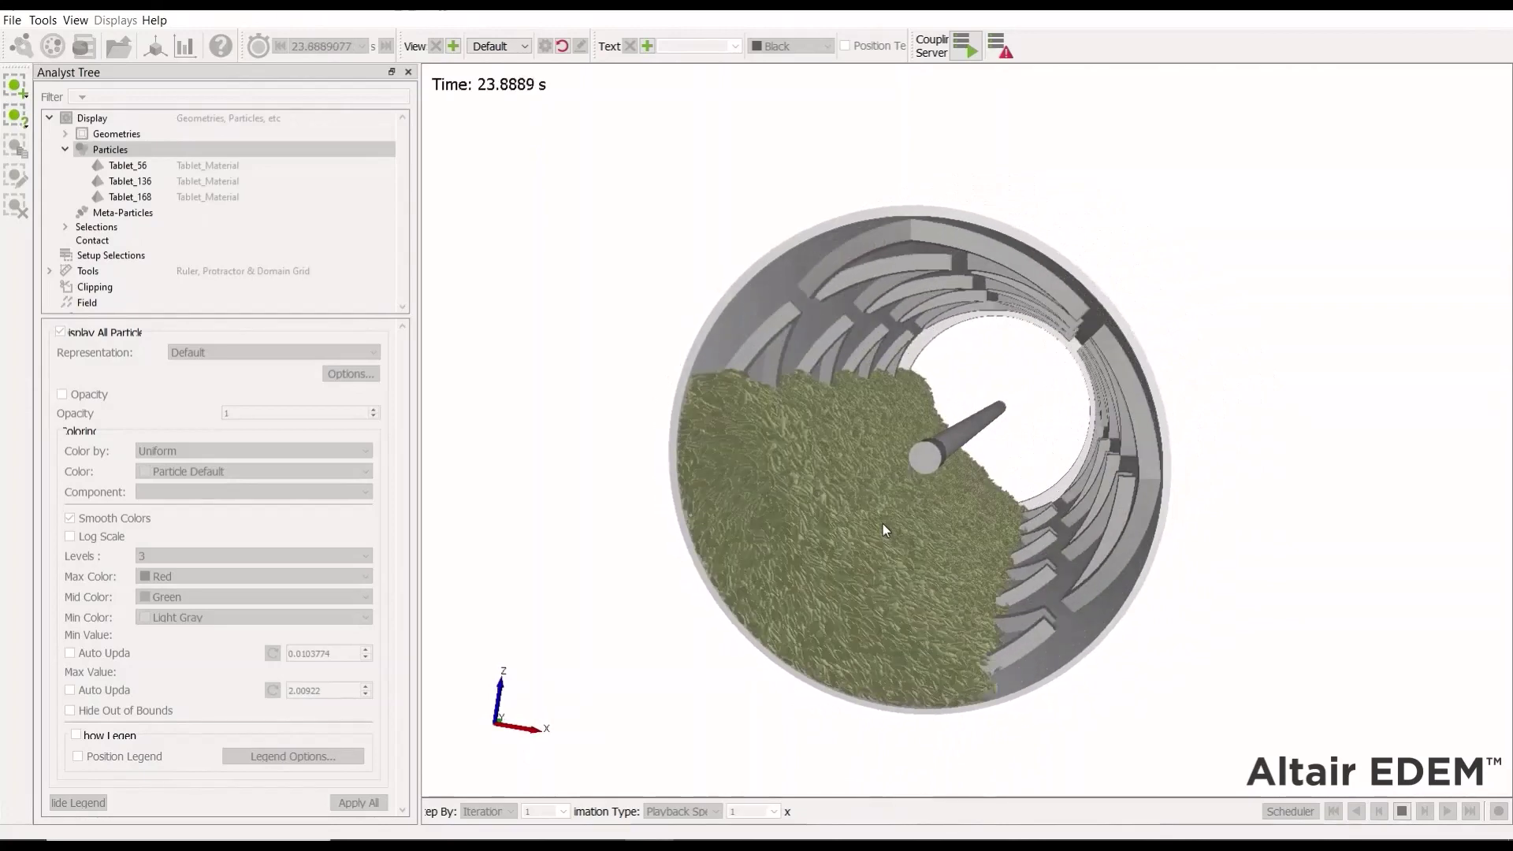
- Stop the playback, go to the last time step and apply the saved "angled view"
left_click(1402, 811)
left_click(1471, 811)
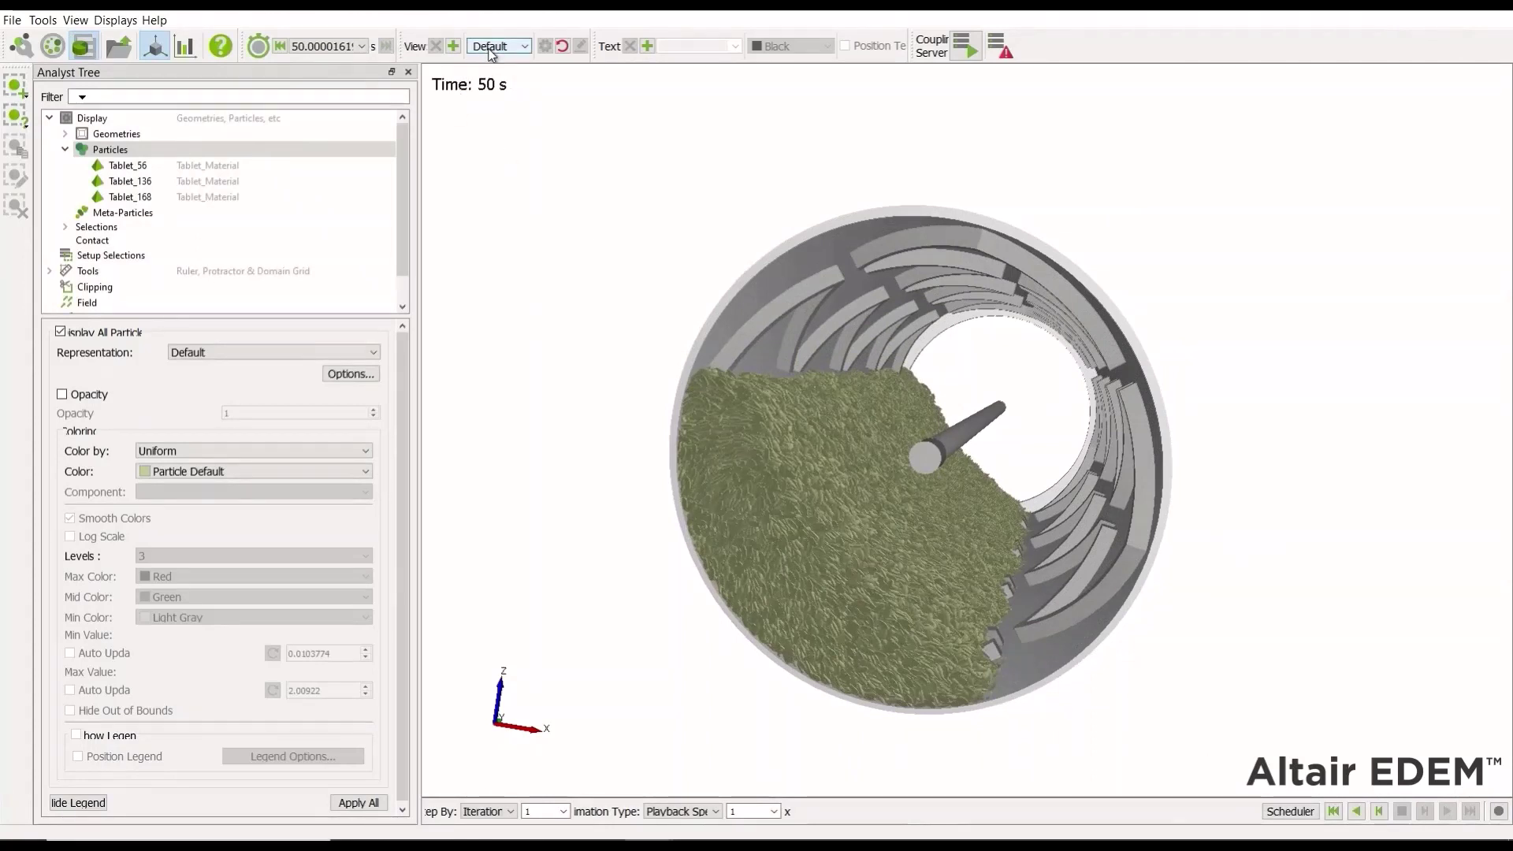
left_click(490, 49)
left_click(503, 144)
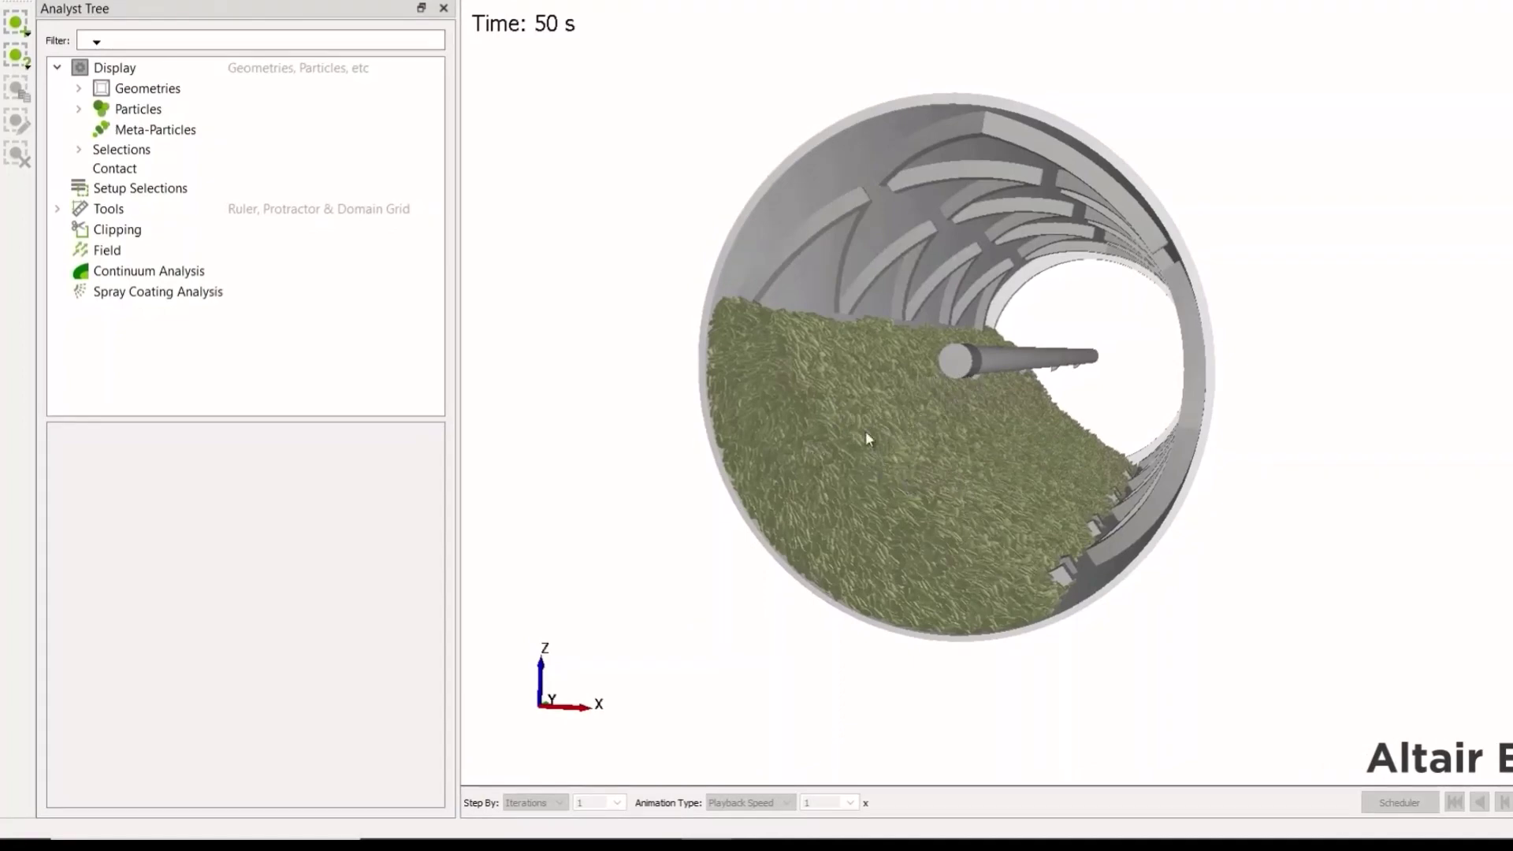
- Add a spray coating item with a start time of 3 s and a density coefficient of 0.8
right_click(117, 290)
left_click(146, 299)
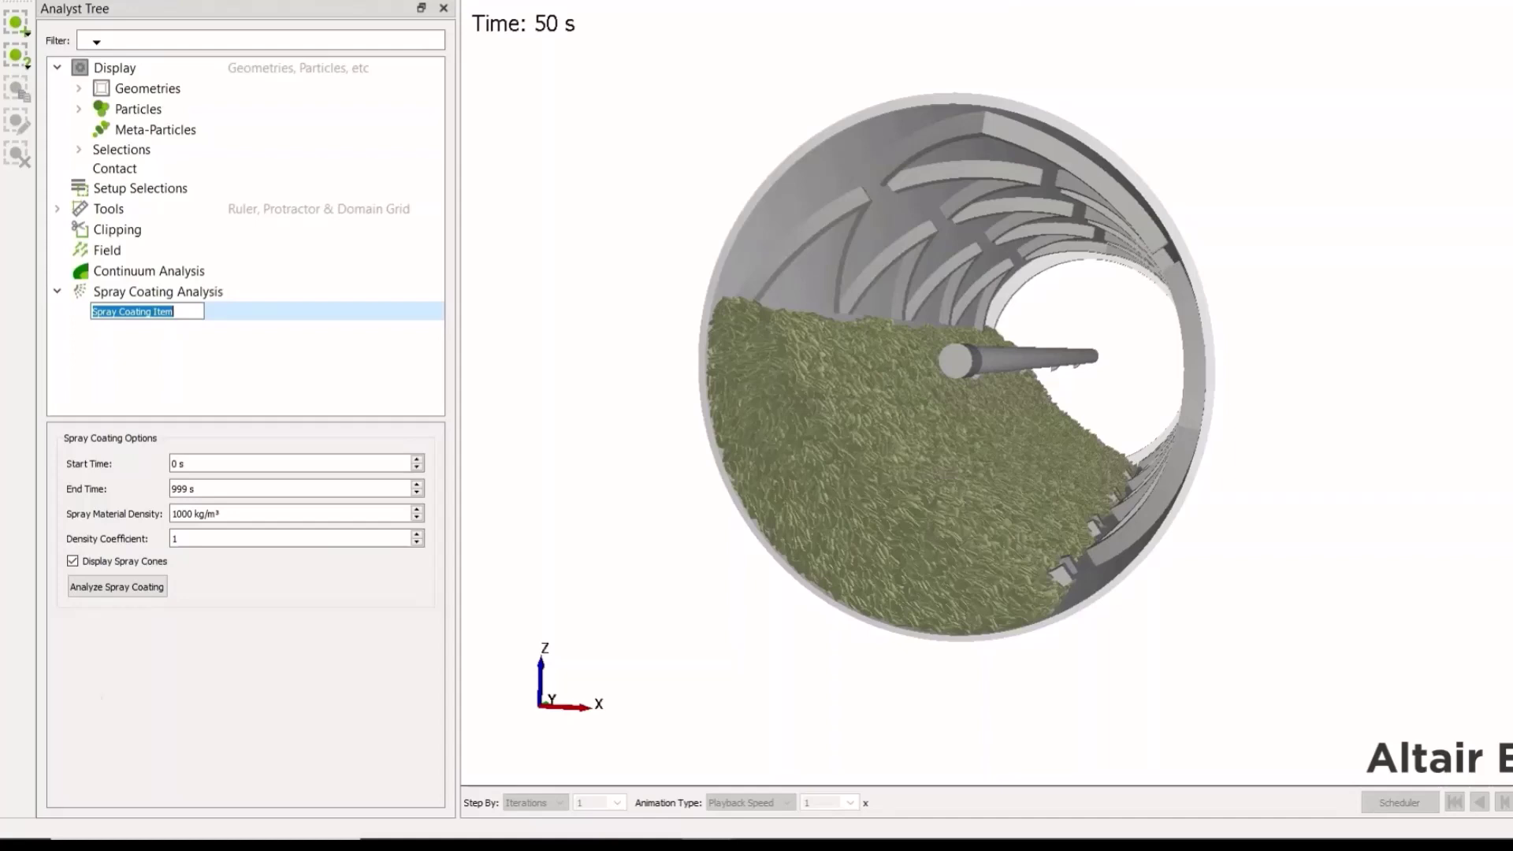
double_click(190, 464)
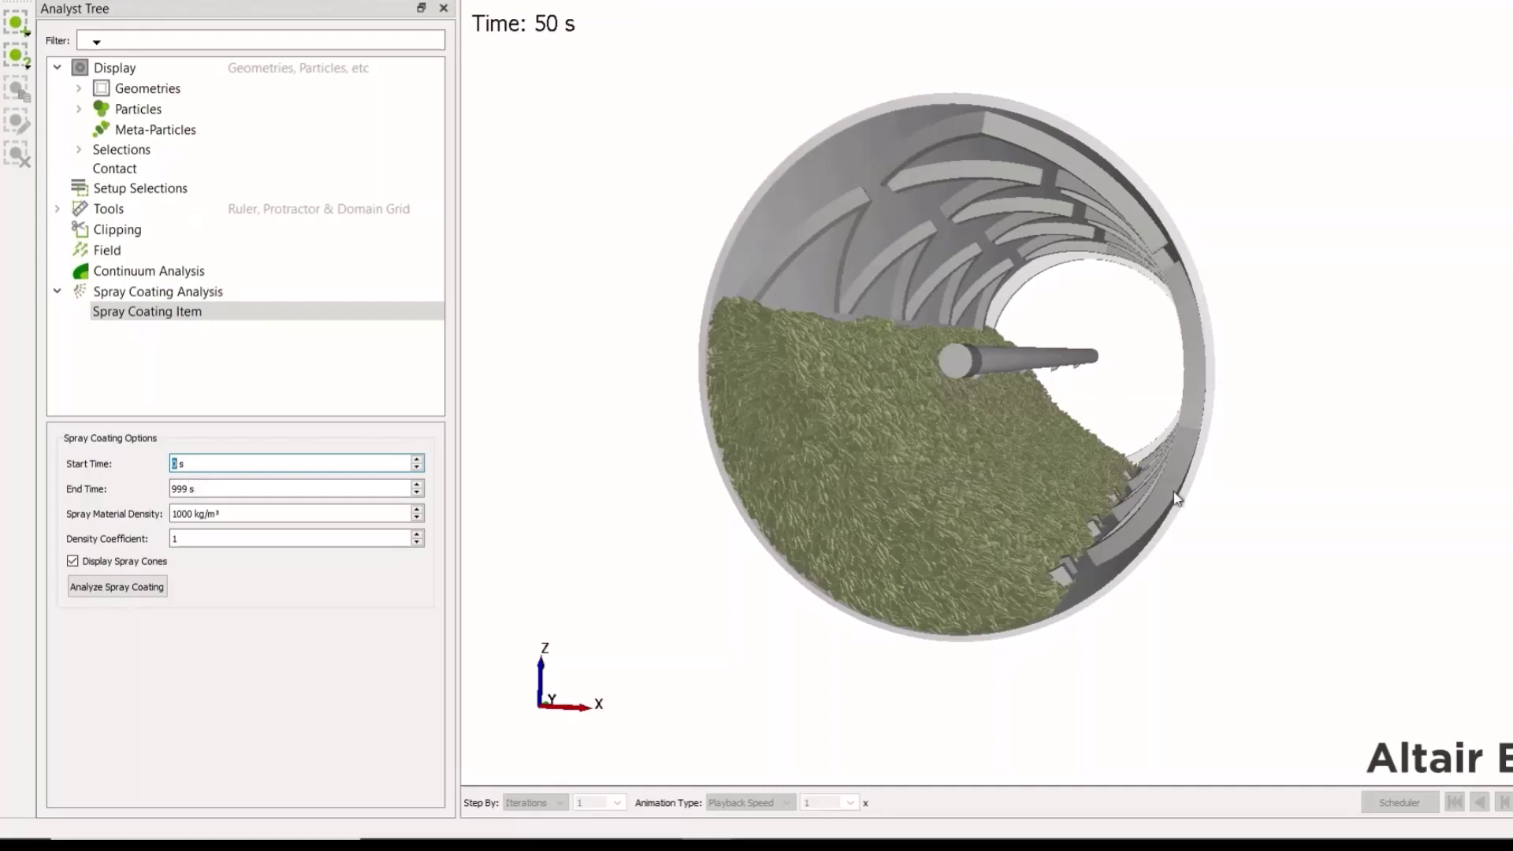
type("3")
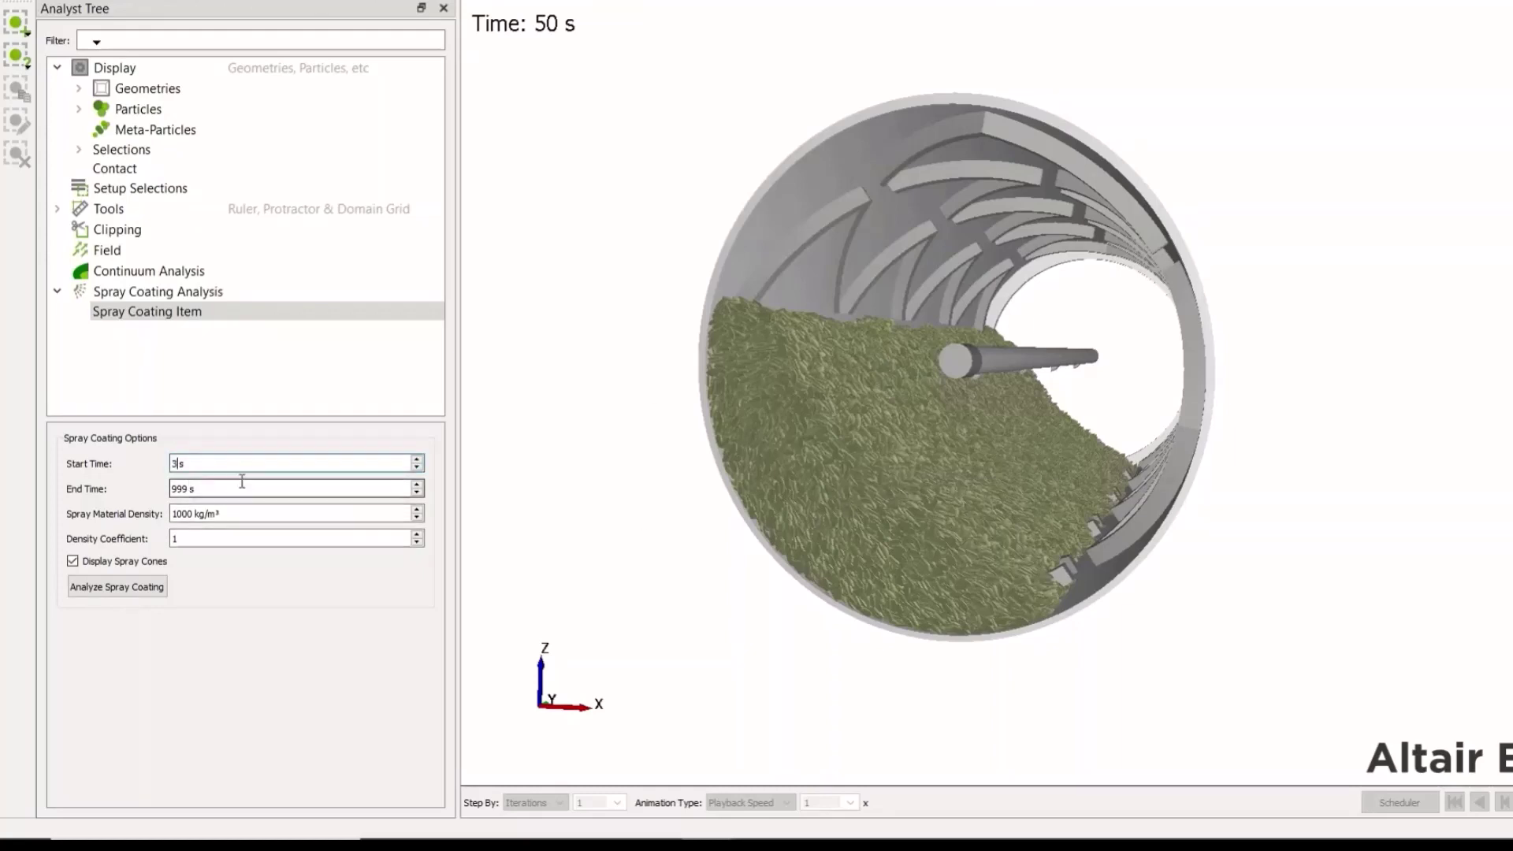
key("Tab")
key("Tab")
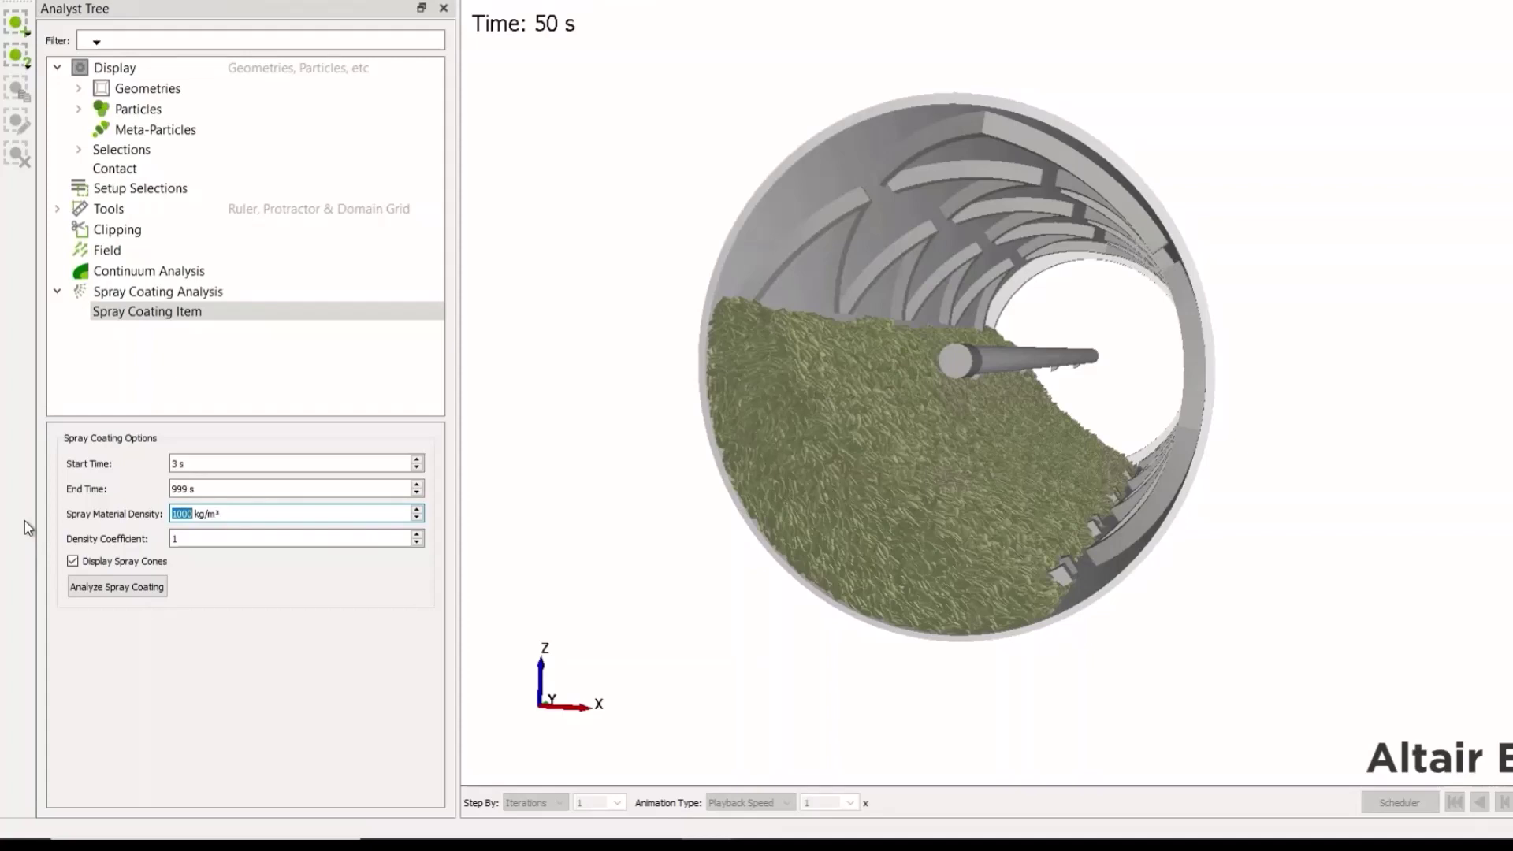
key("Tab")
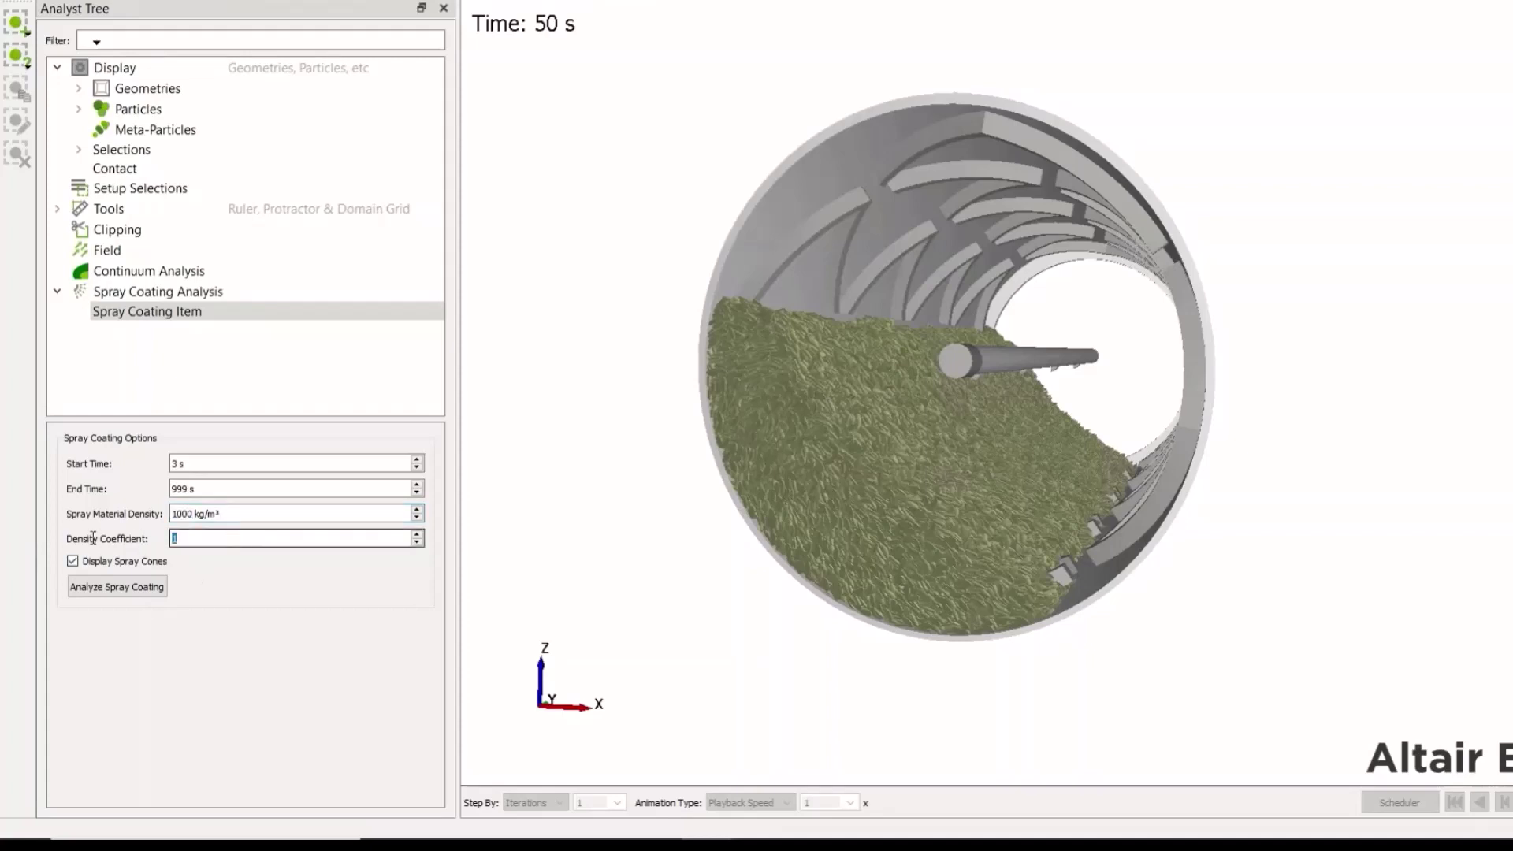
type("0.8")
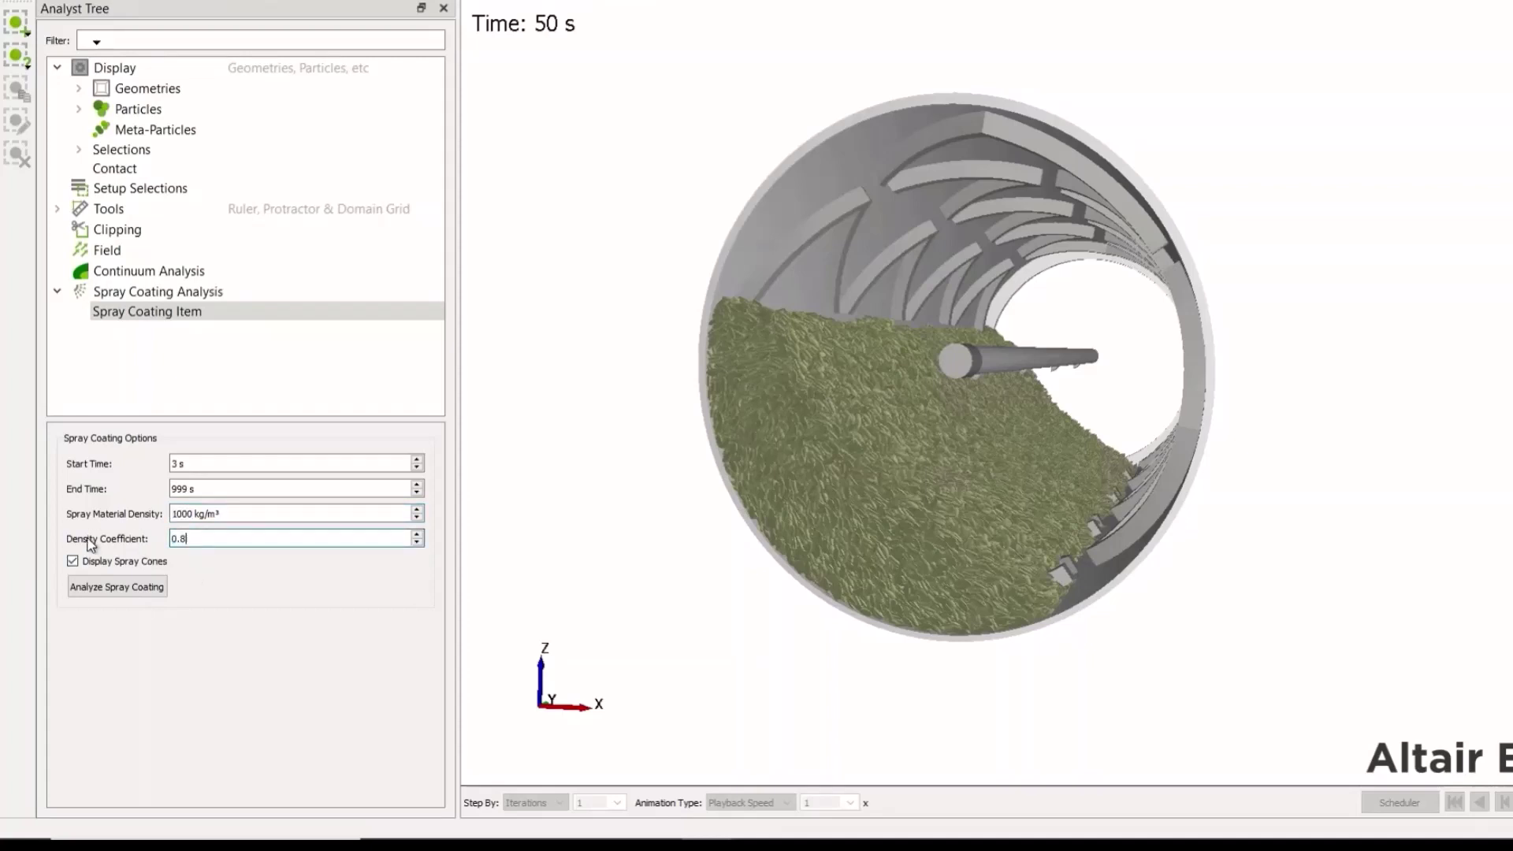
left_click(226, 511)
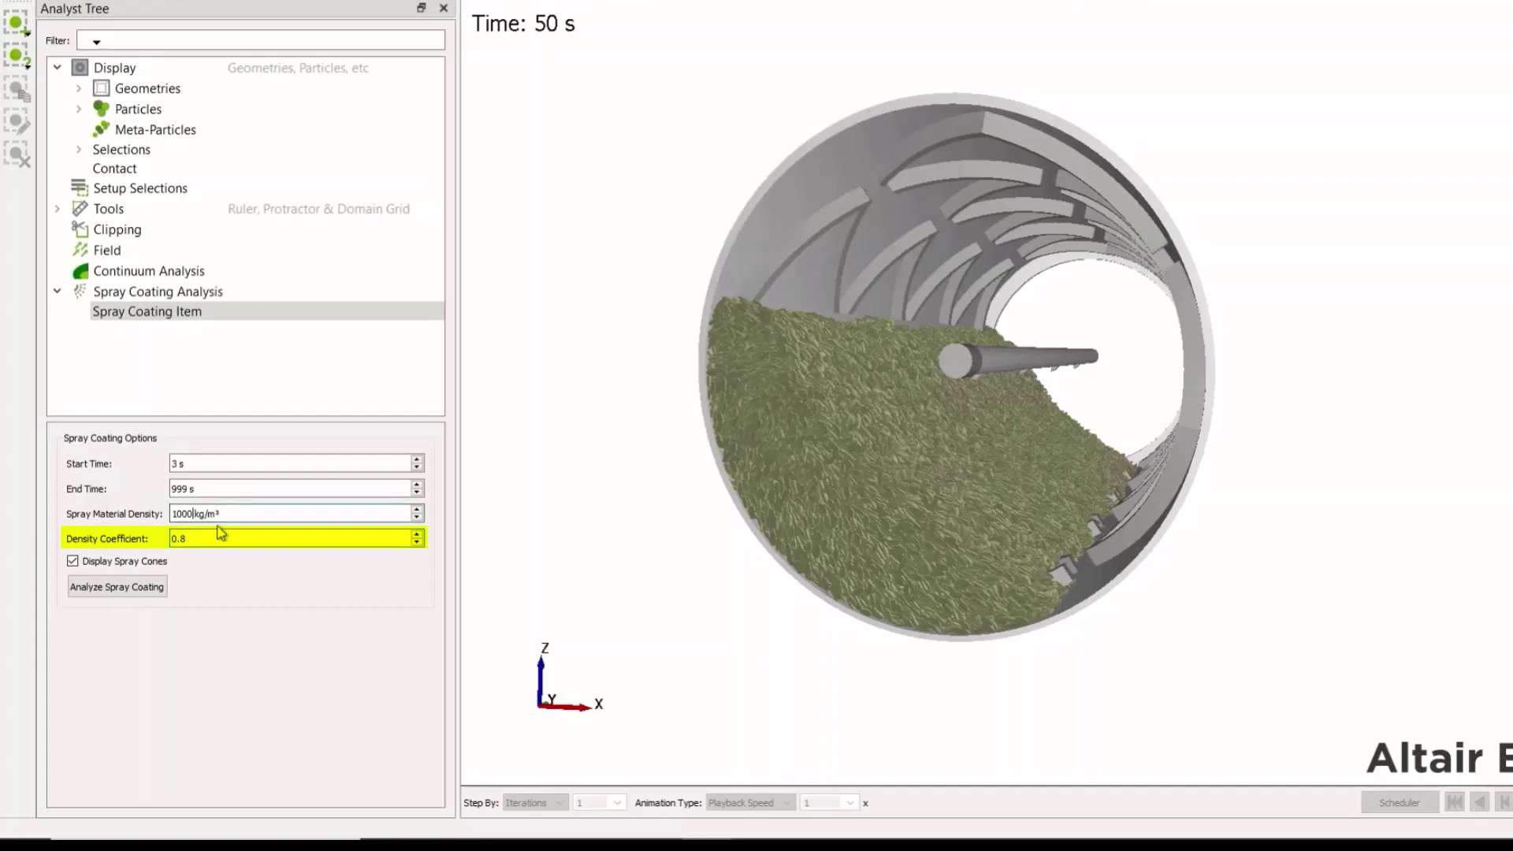
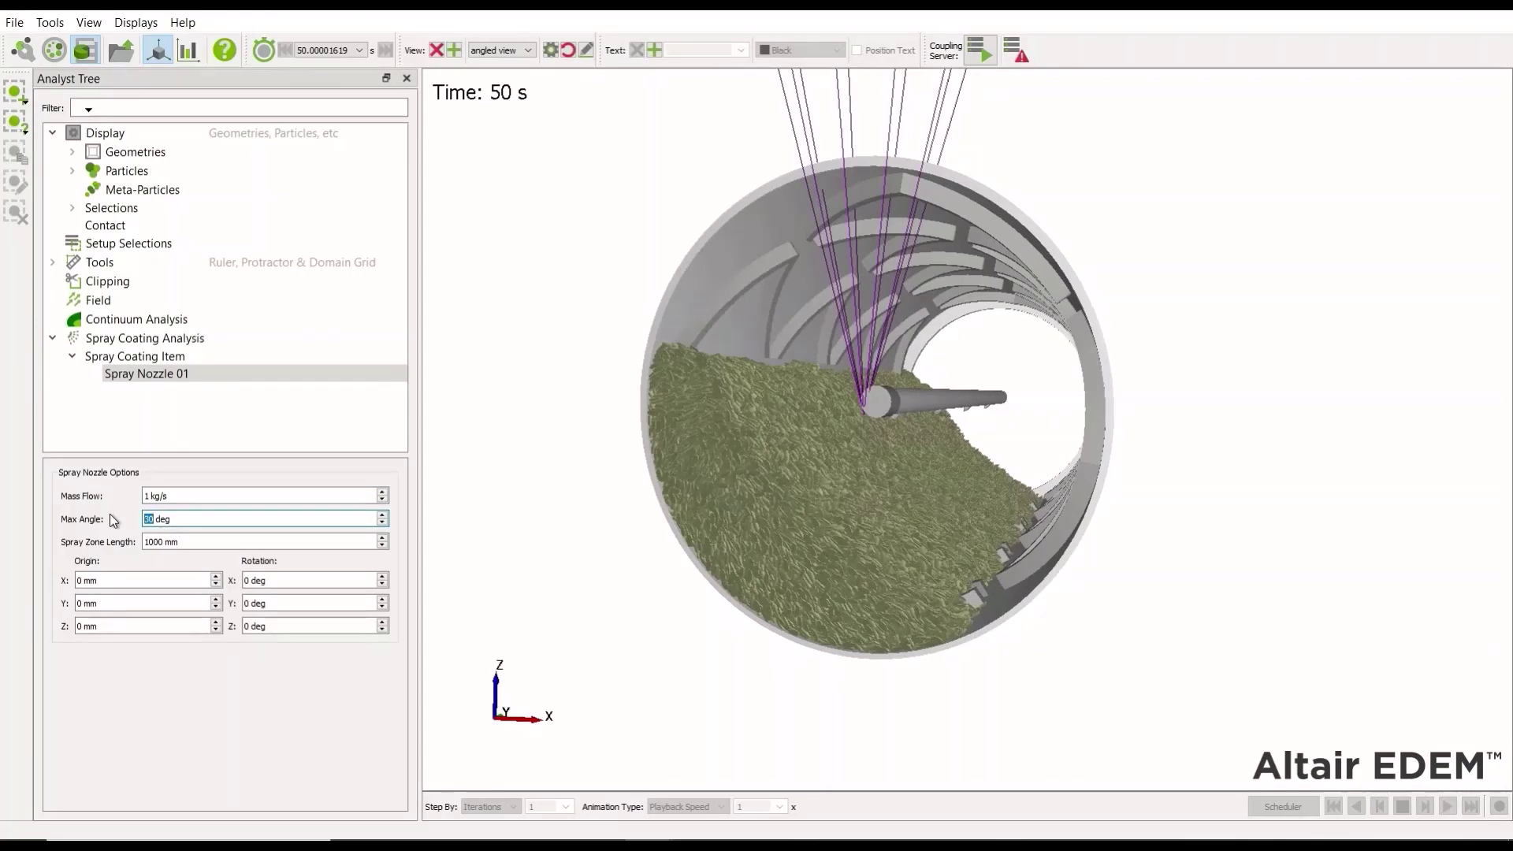
- Set Spray Nozzle 01's max angle to 68 deg and its spray zone length to 120 mm
type("68")
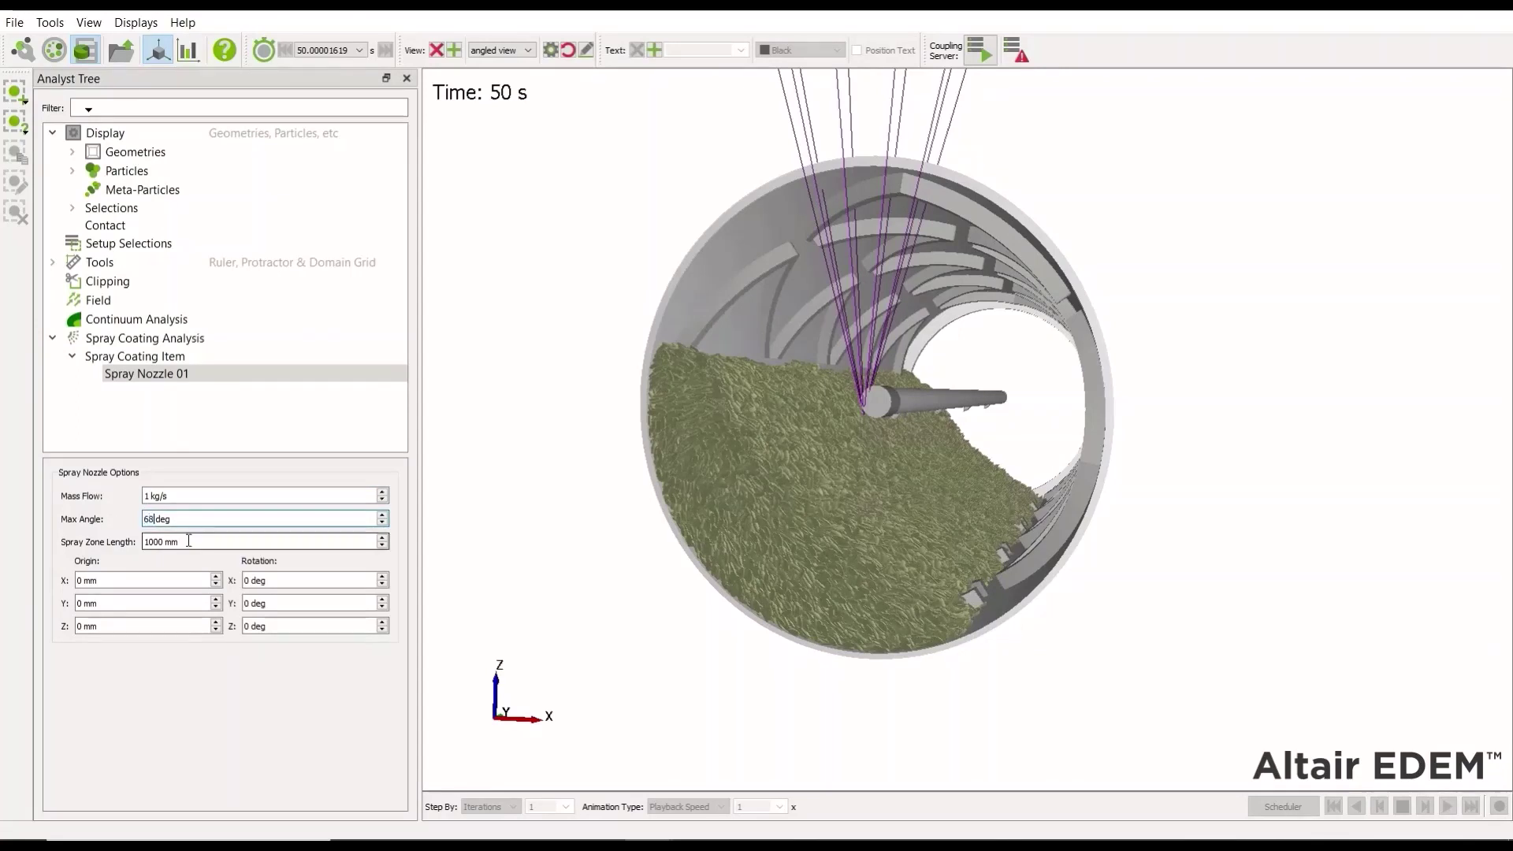
left_click(212, 541)
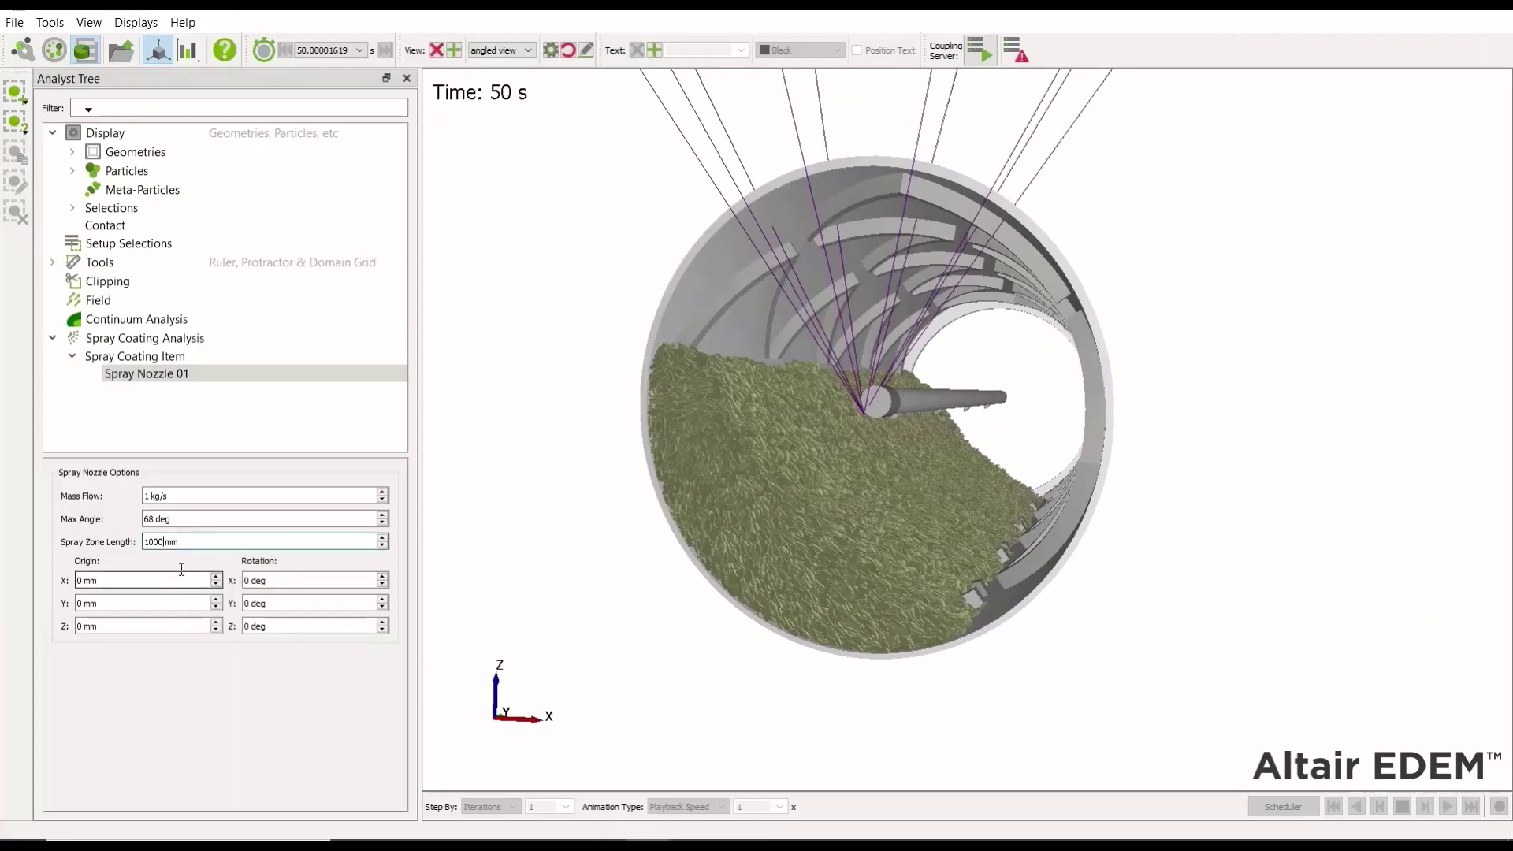
double_click(152, 542)
type("120")
left_click(199, 518)
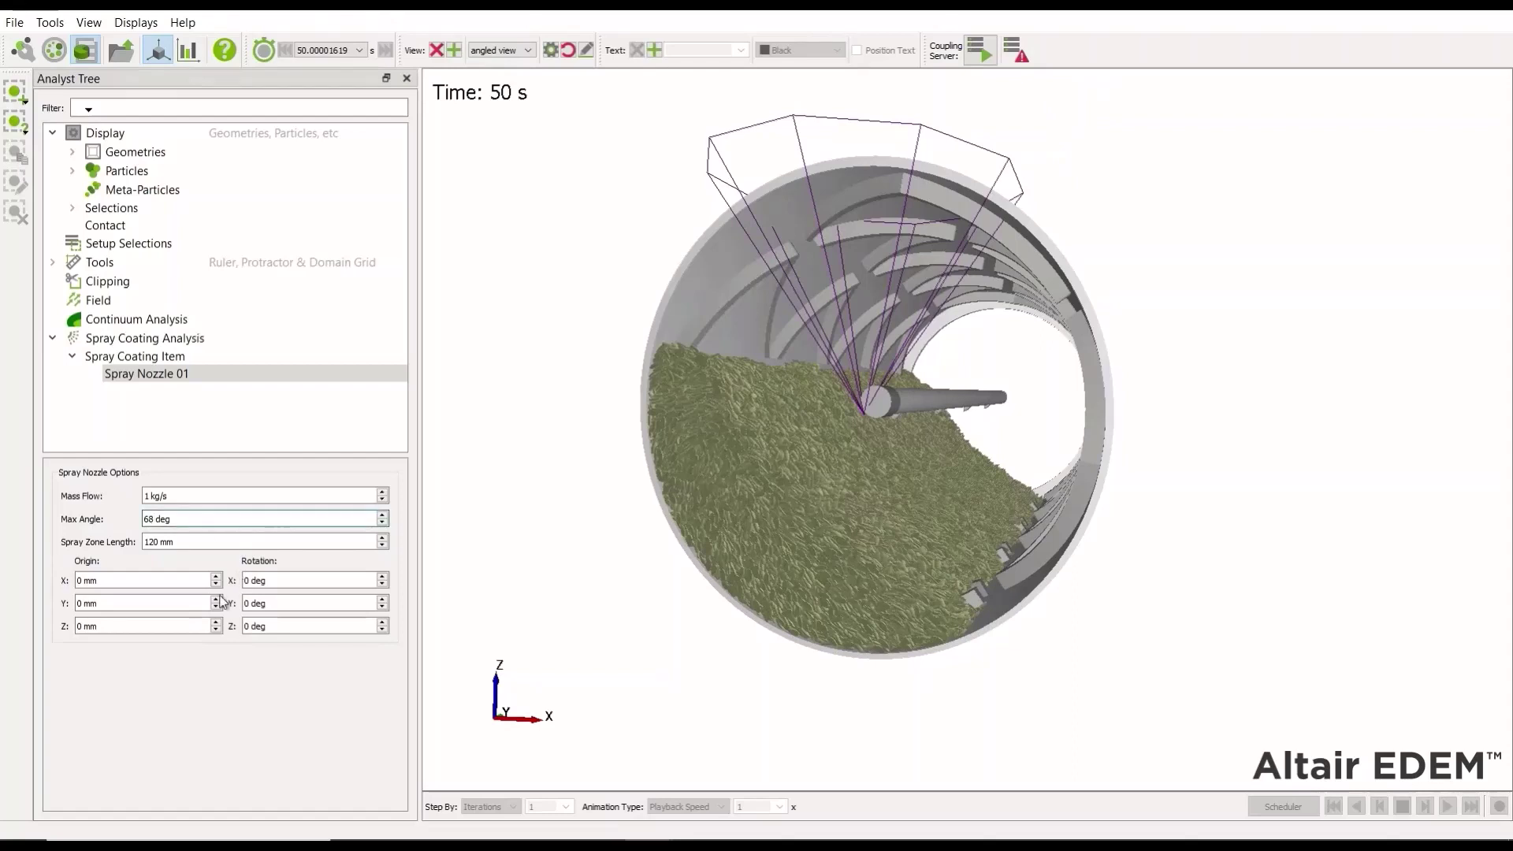
- Set the origin of Spray Nozzle 01 to X -2.75 mm, Y 51 mm and Z -5.3 mm
double_click(79, 581)
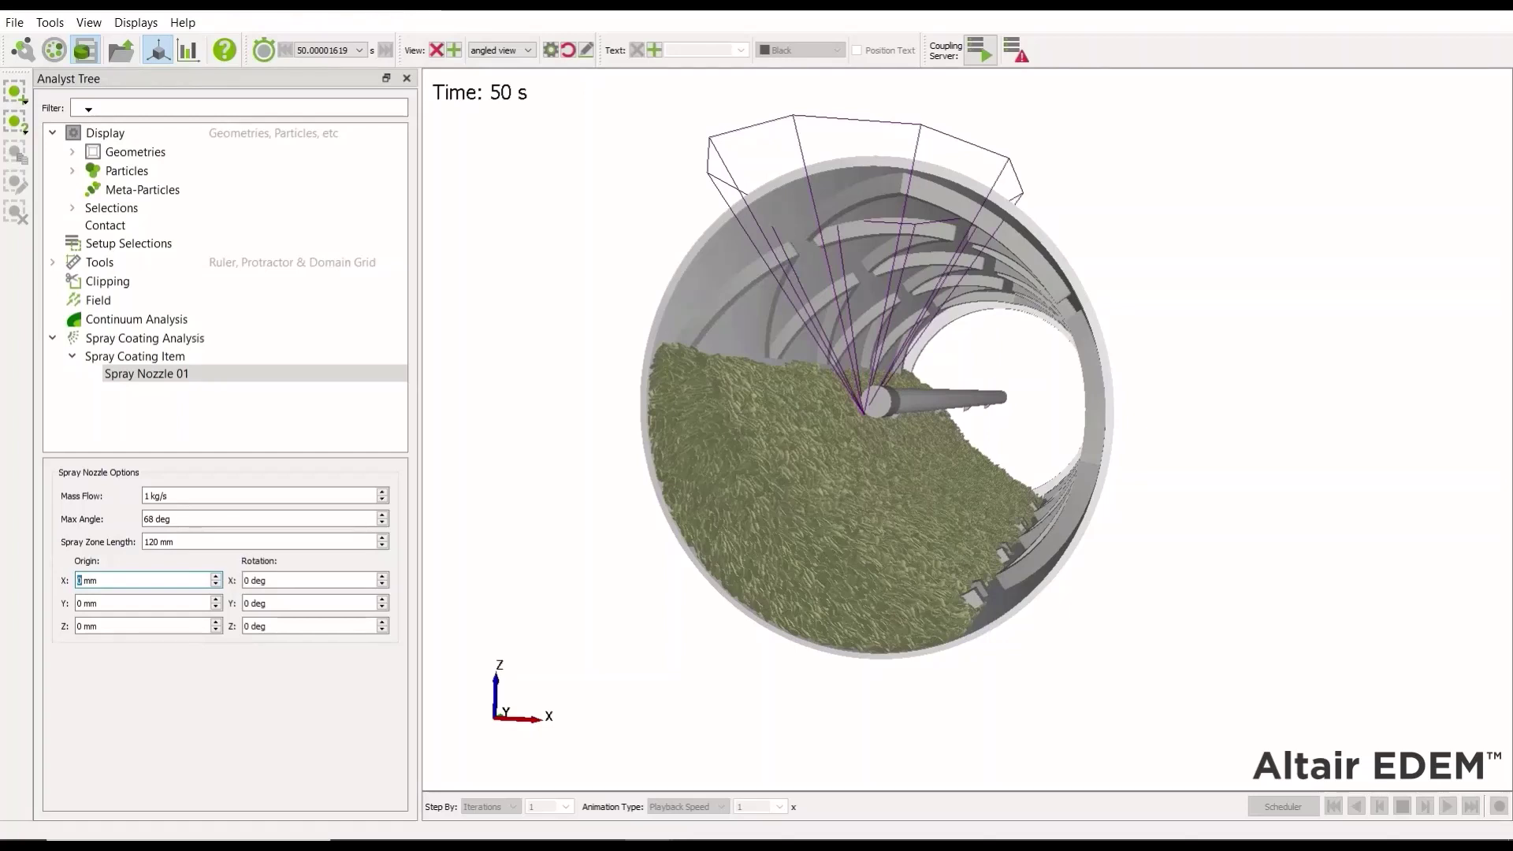
type("-2.75")
left_click(112, 601)
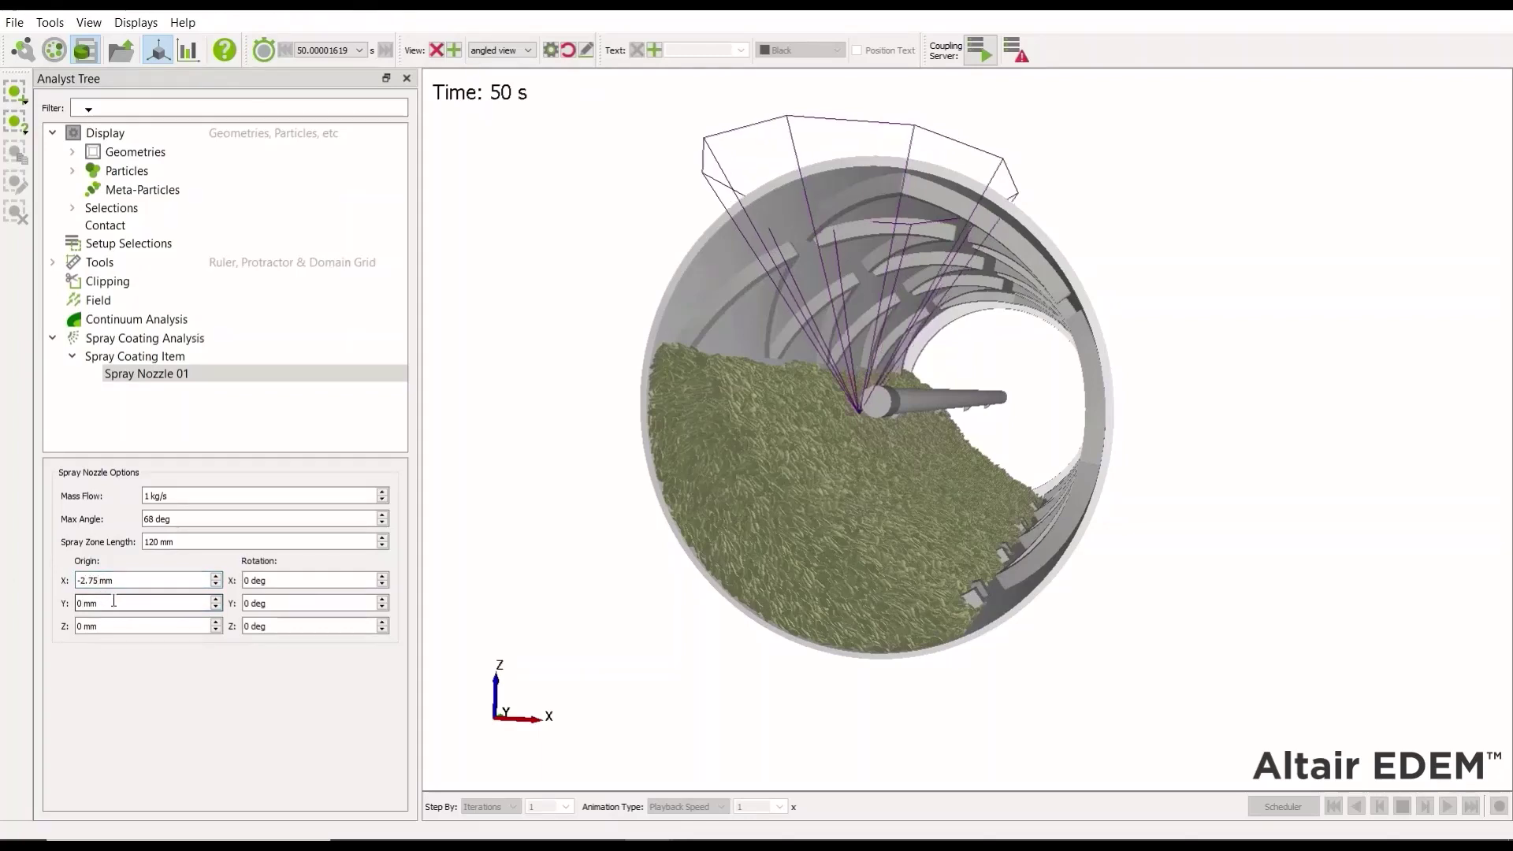
double_click(80, 603)
type("51")
left_click(112, 627)
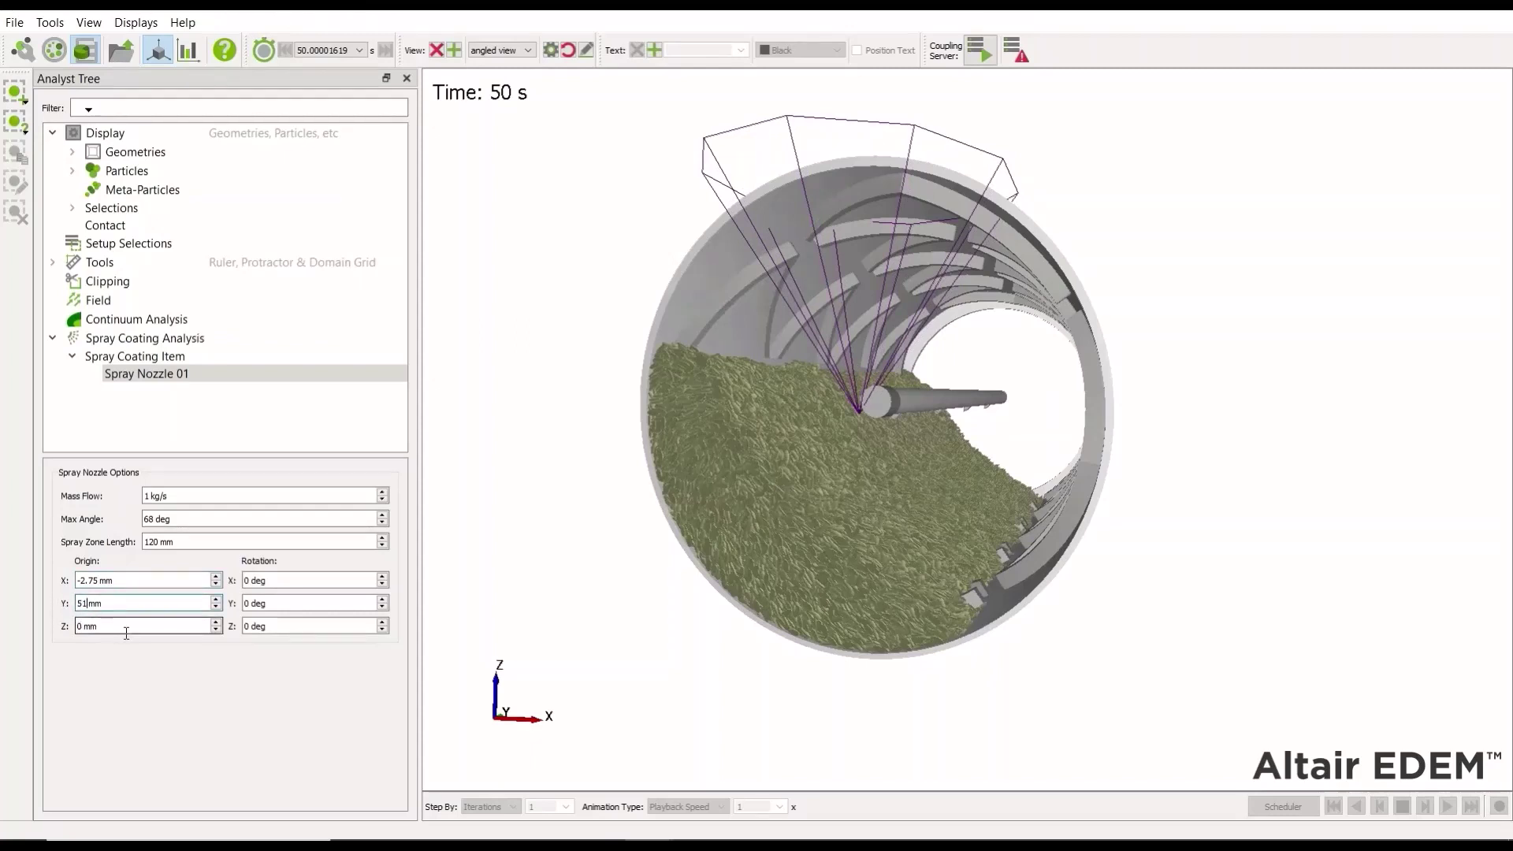
key("Tab")
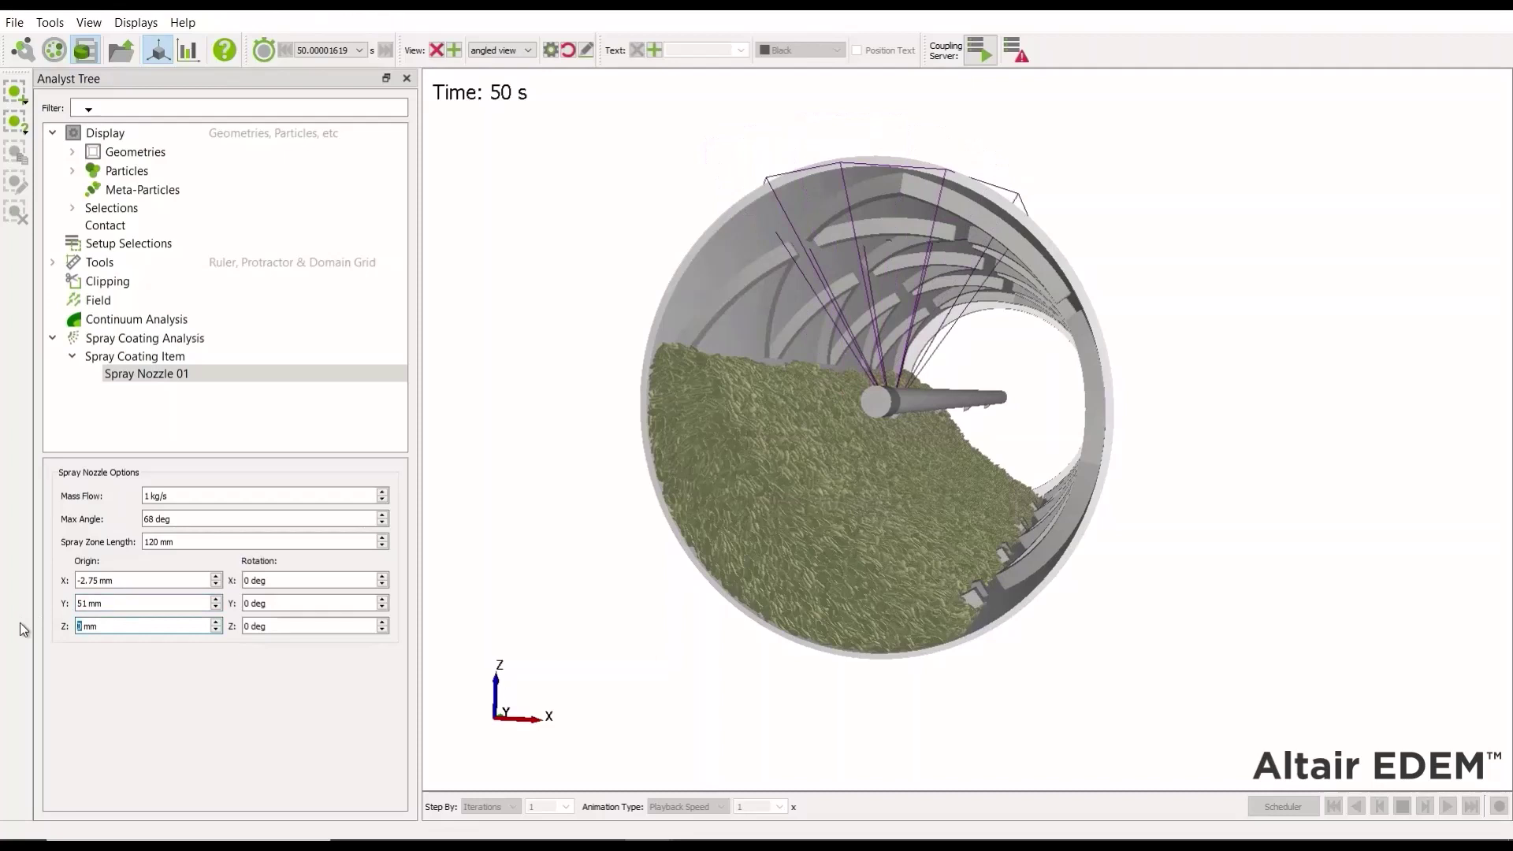
type("-.")
key("BackSpace")
type("5.3")
left_click(99, 603)
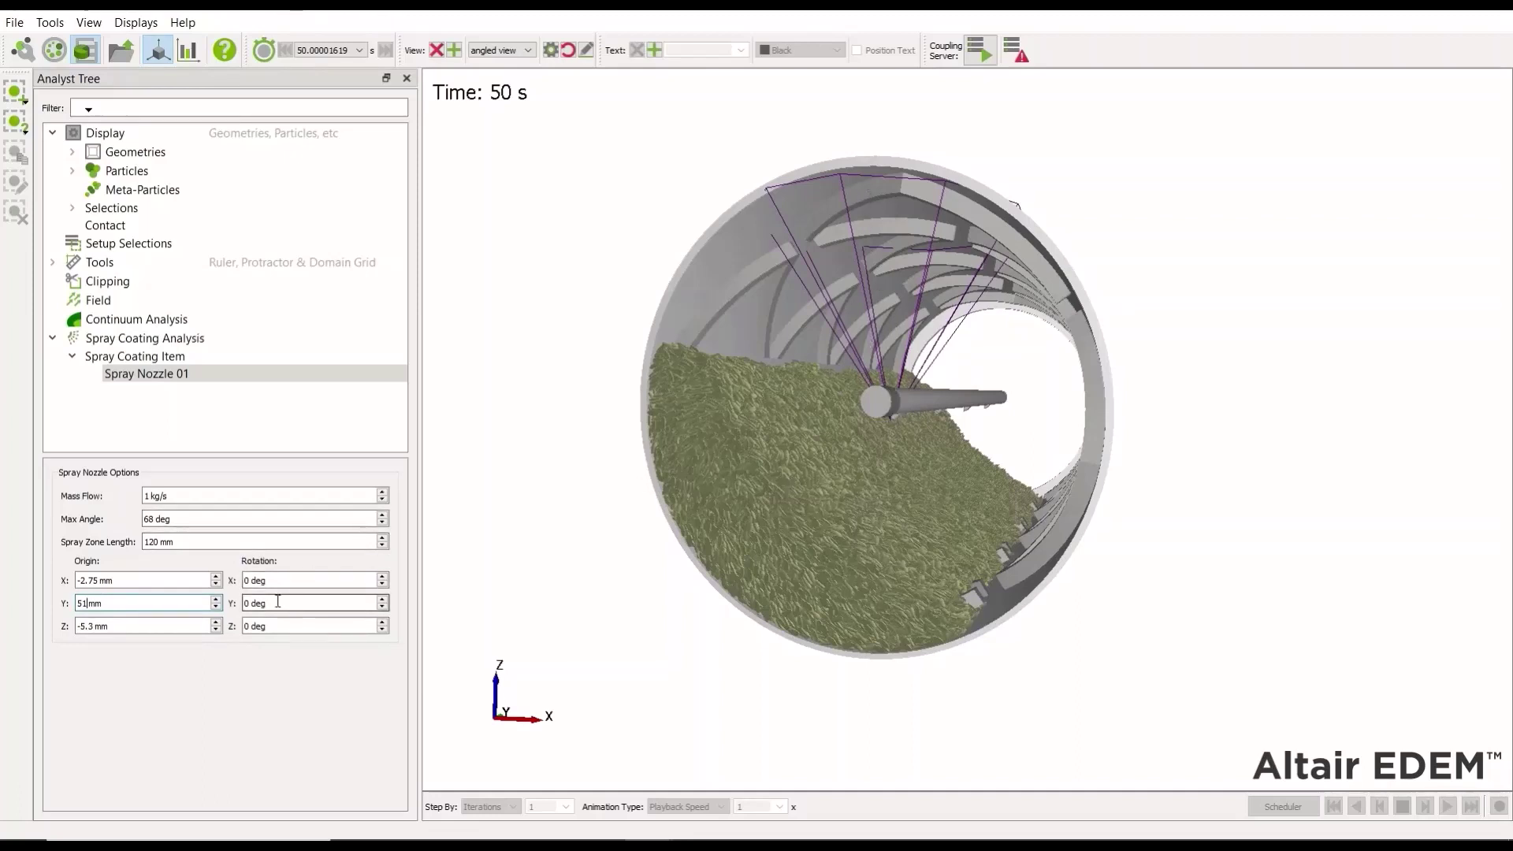
- Set the Y rotation of Spray Nozzle 01 to -140 deg
double_click(247, 603)
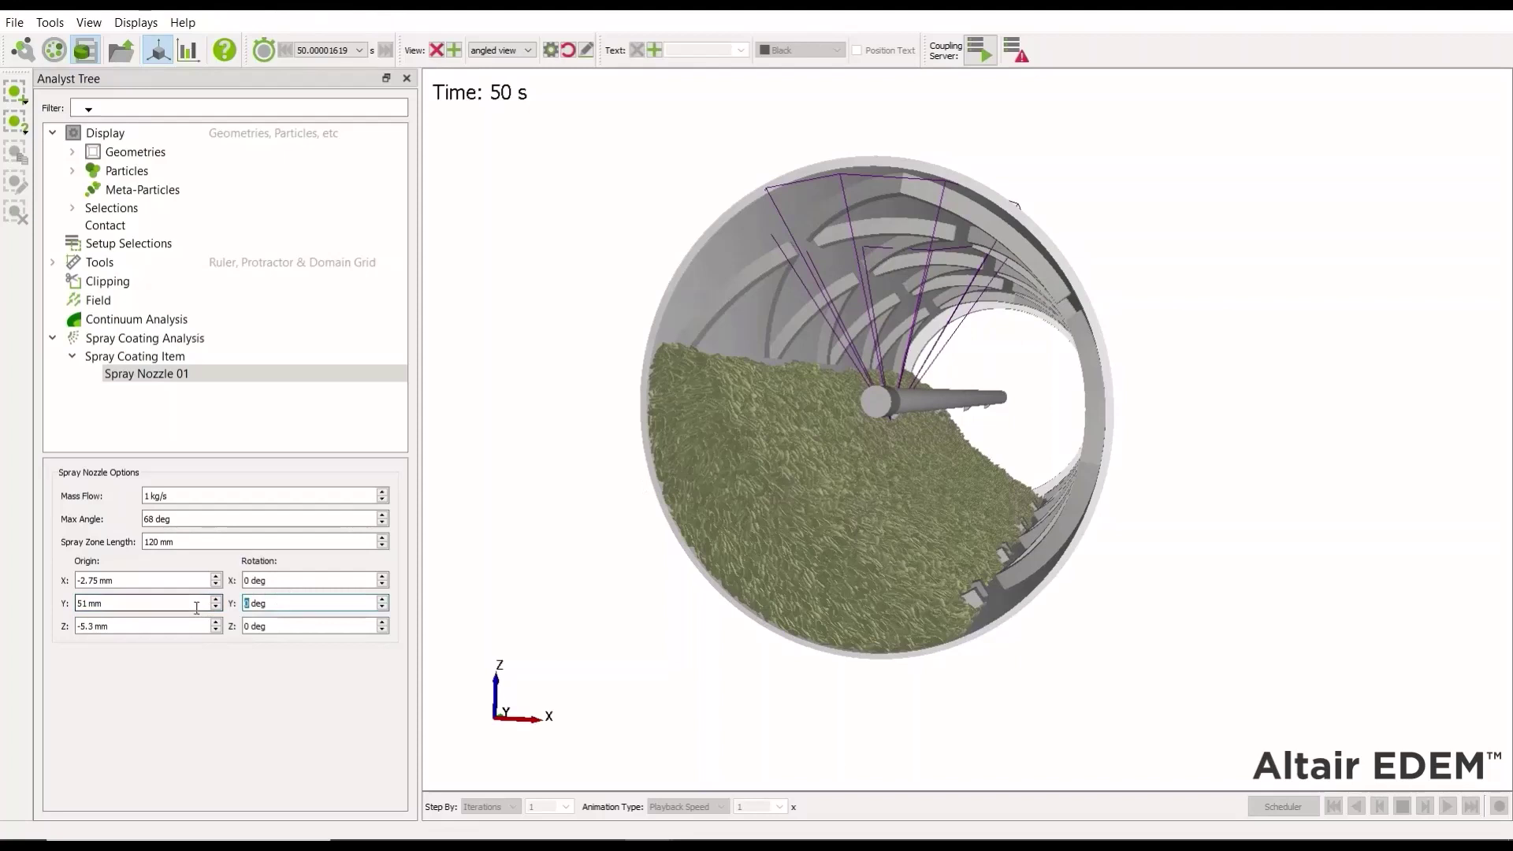
type("-140")
left_click(310, 627)
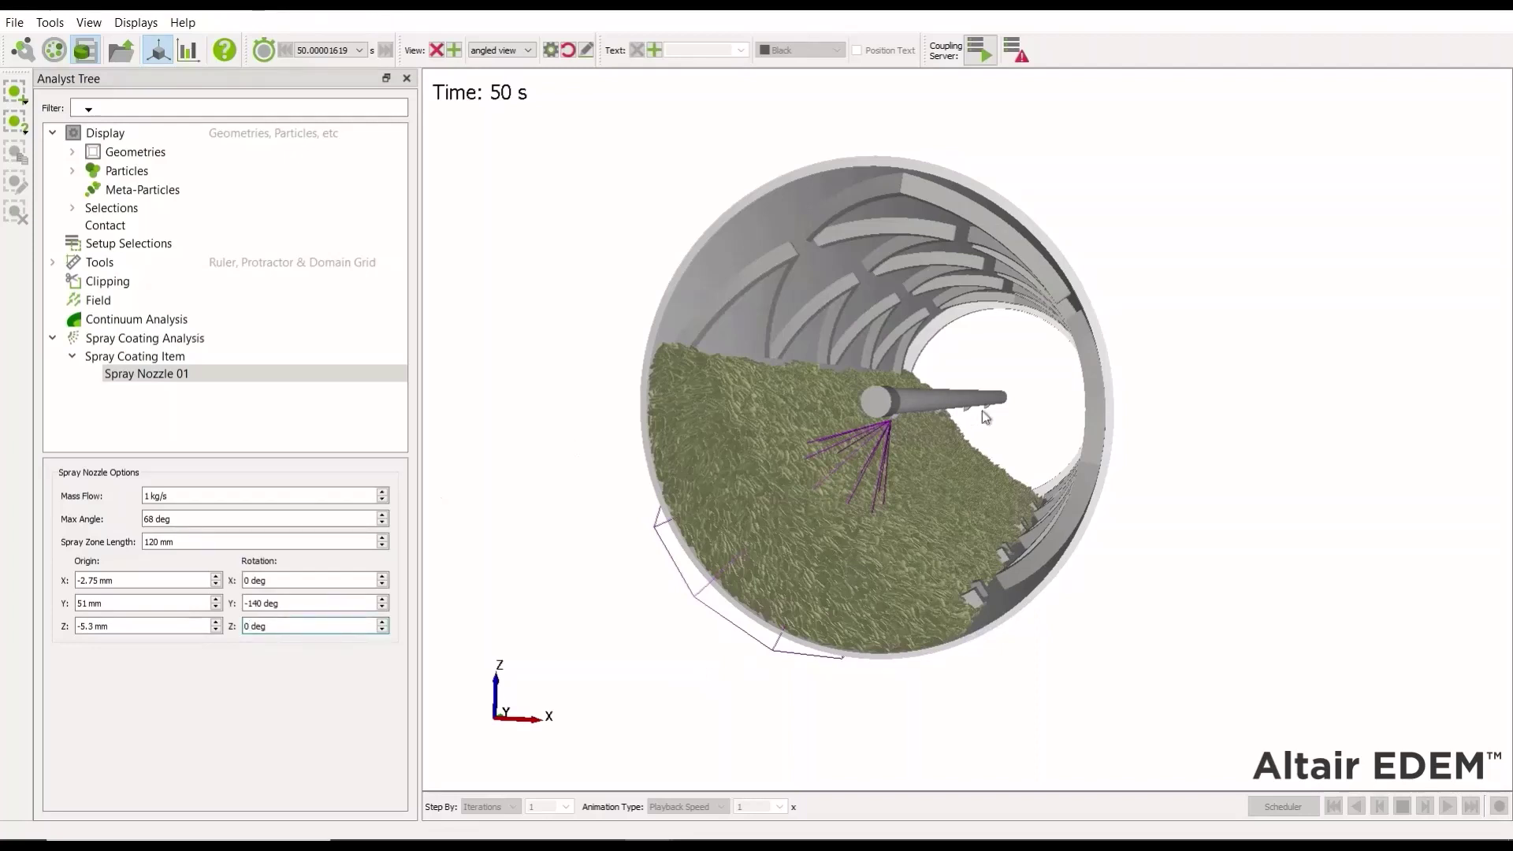
- Add three more spray nozzles to the spray coating item
right_click(150, 358)
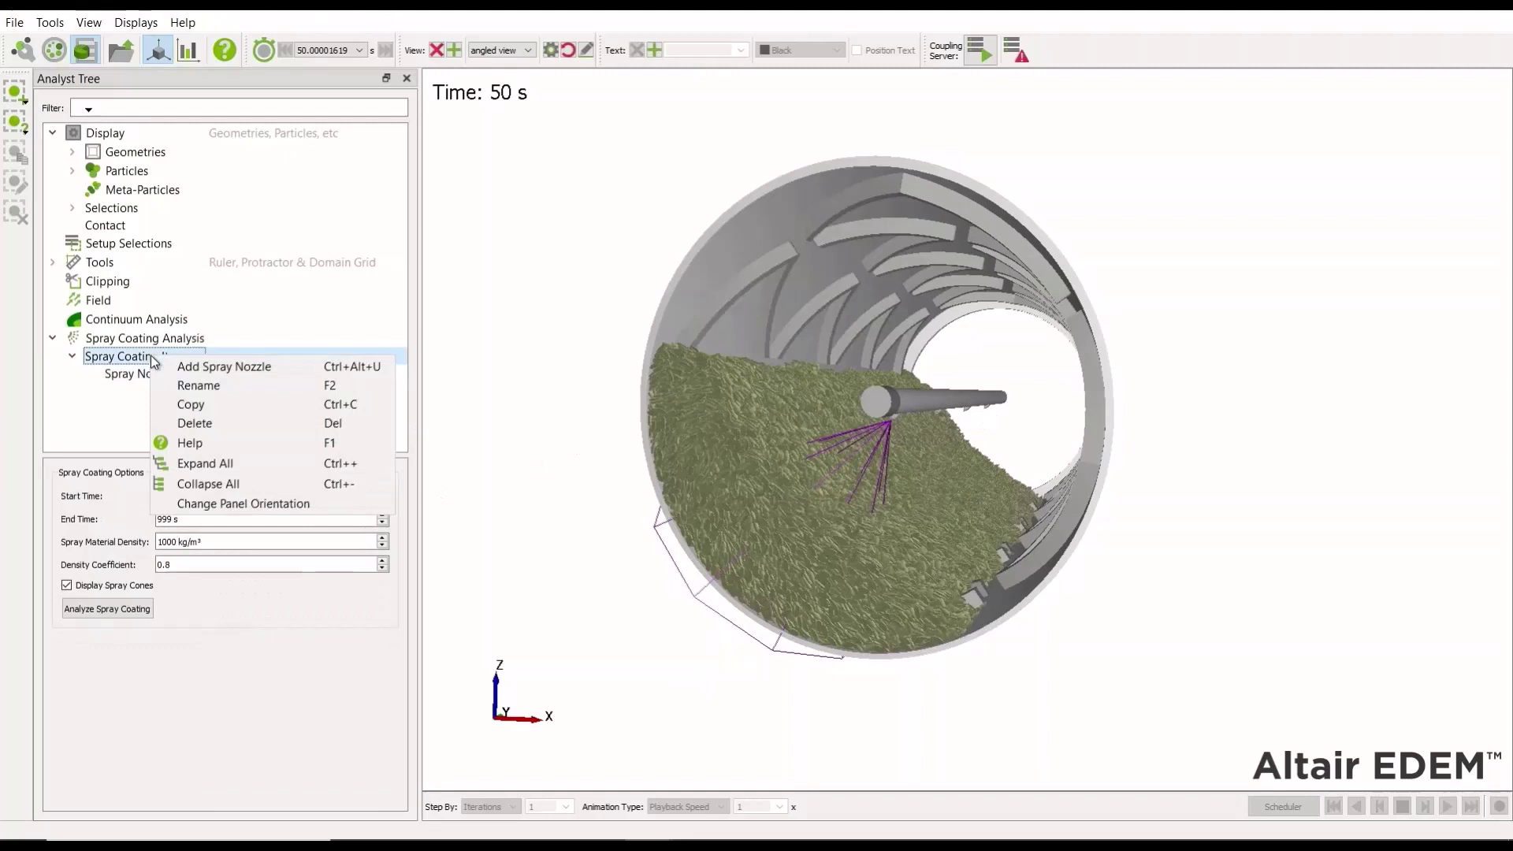
left_click(222, 368)
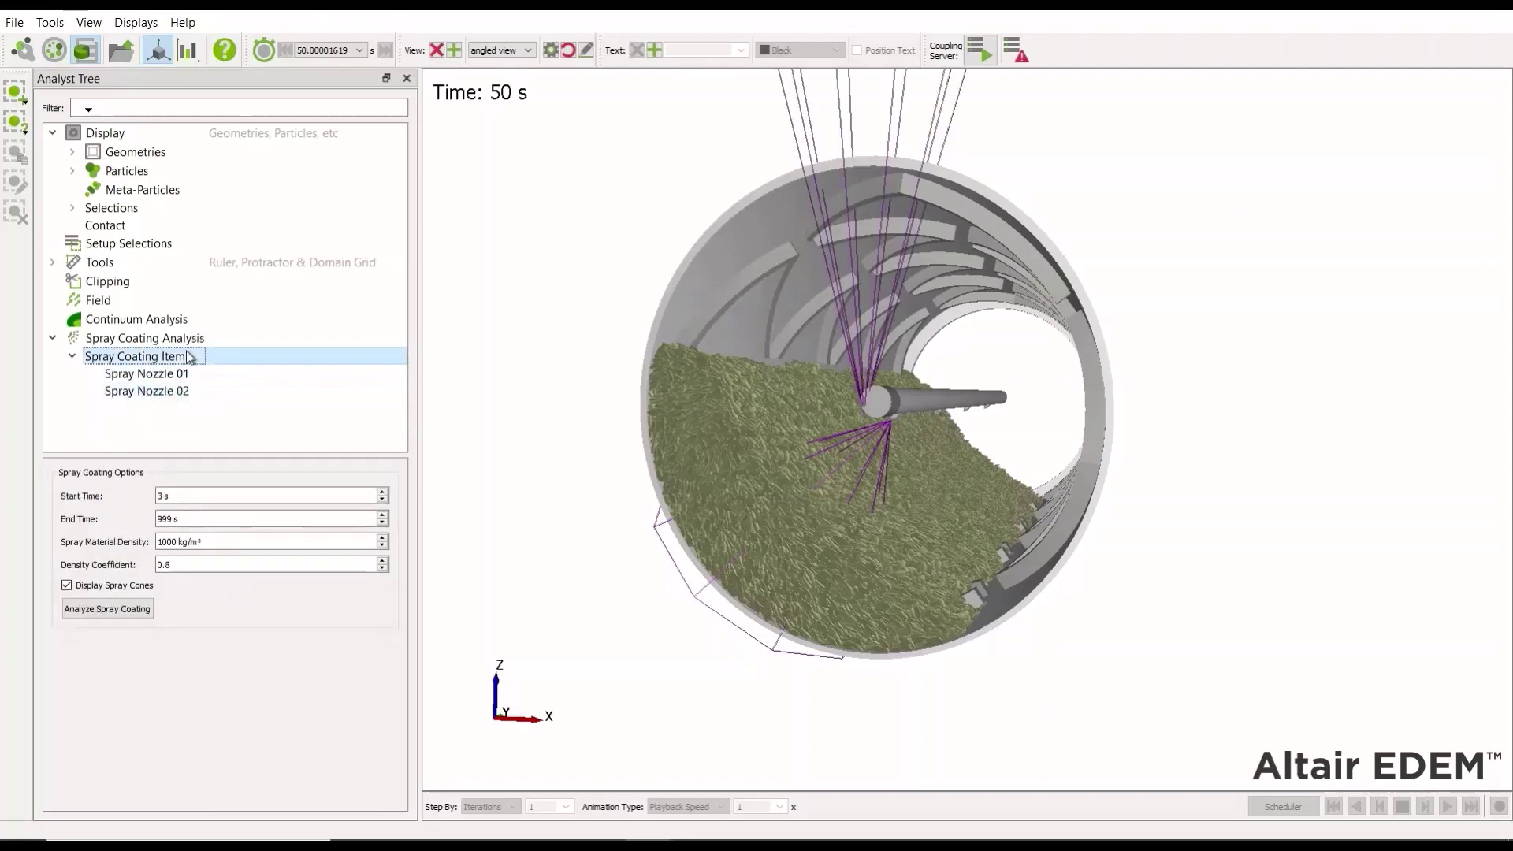
right_click(186, 355)
left_click(234, 371)
right_click(184, 359)
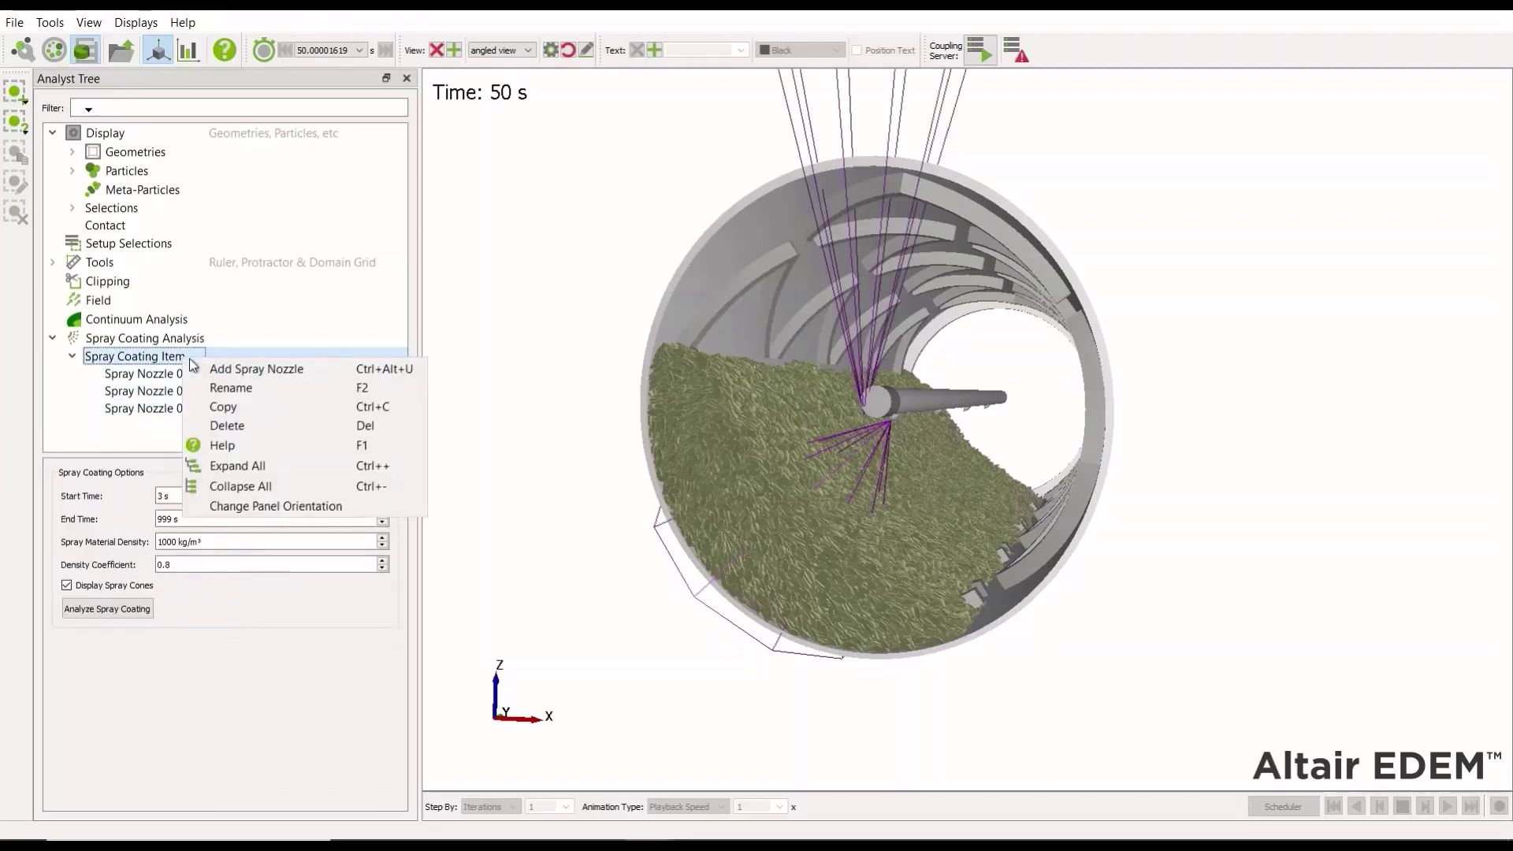
left_click(240, 371)
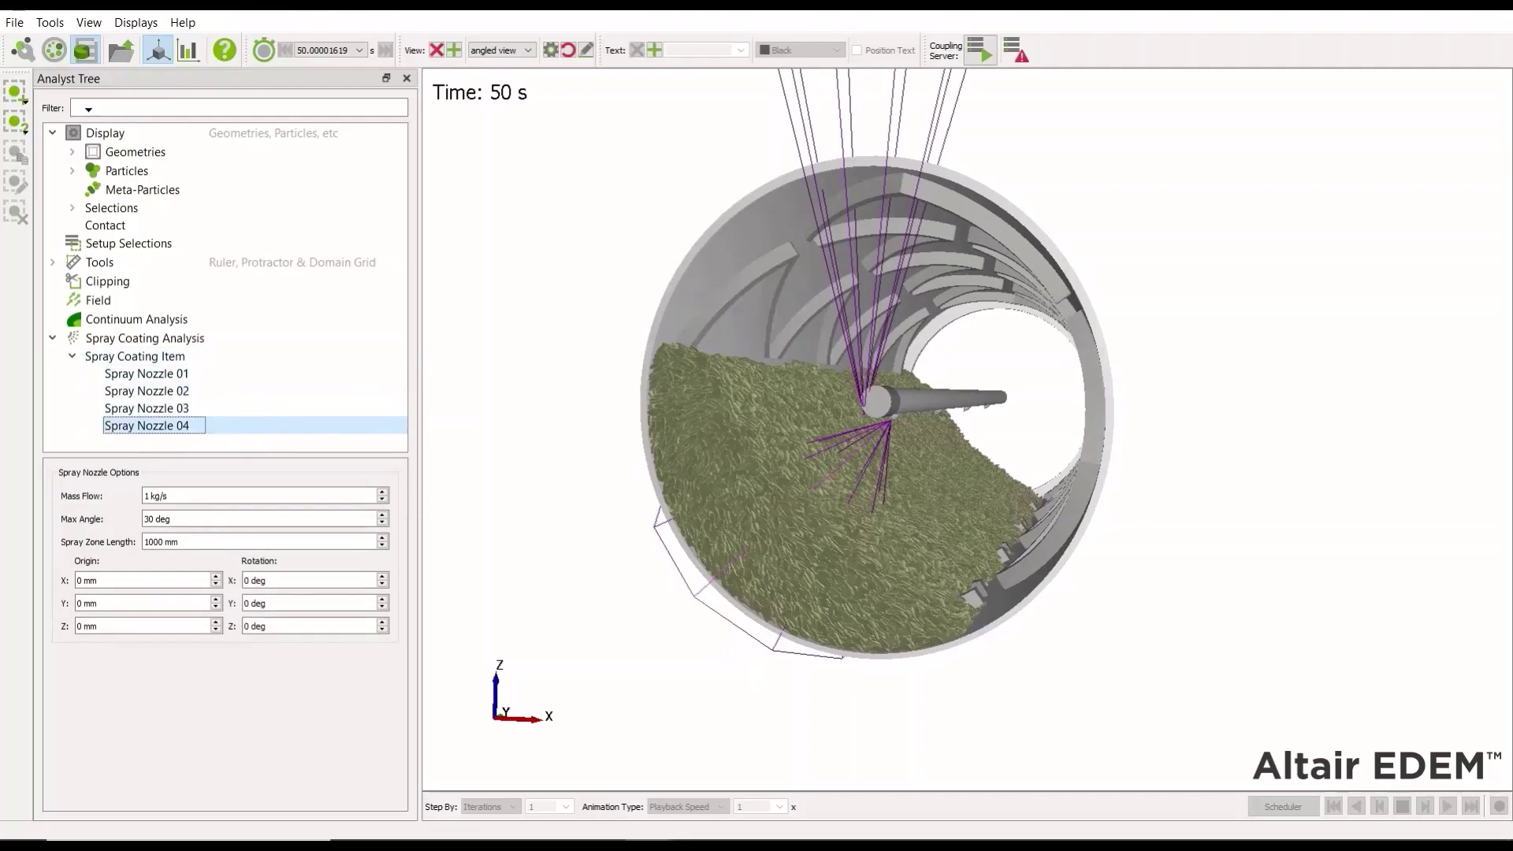
- Set the max angle of Spray Nozzles 02, 03 and 04 to 68 deg
left_click(158, 392)
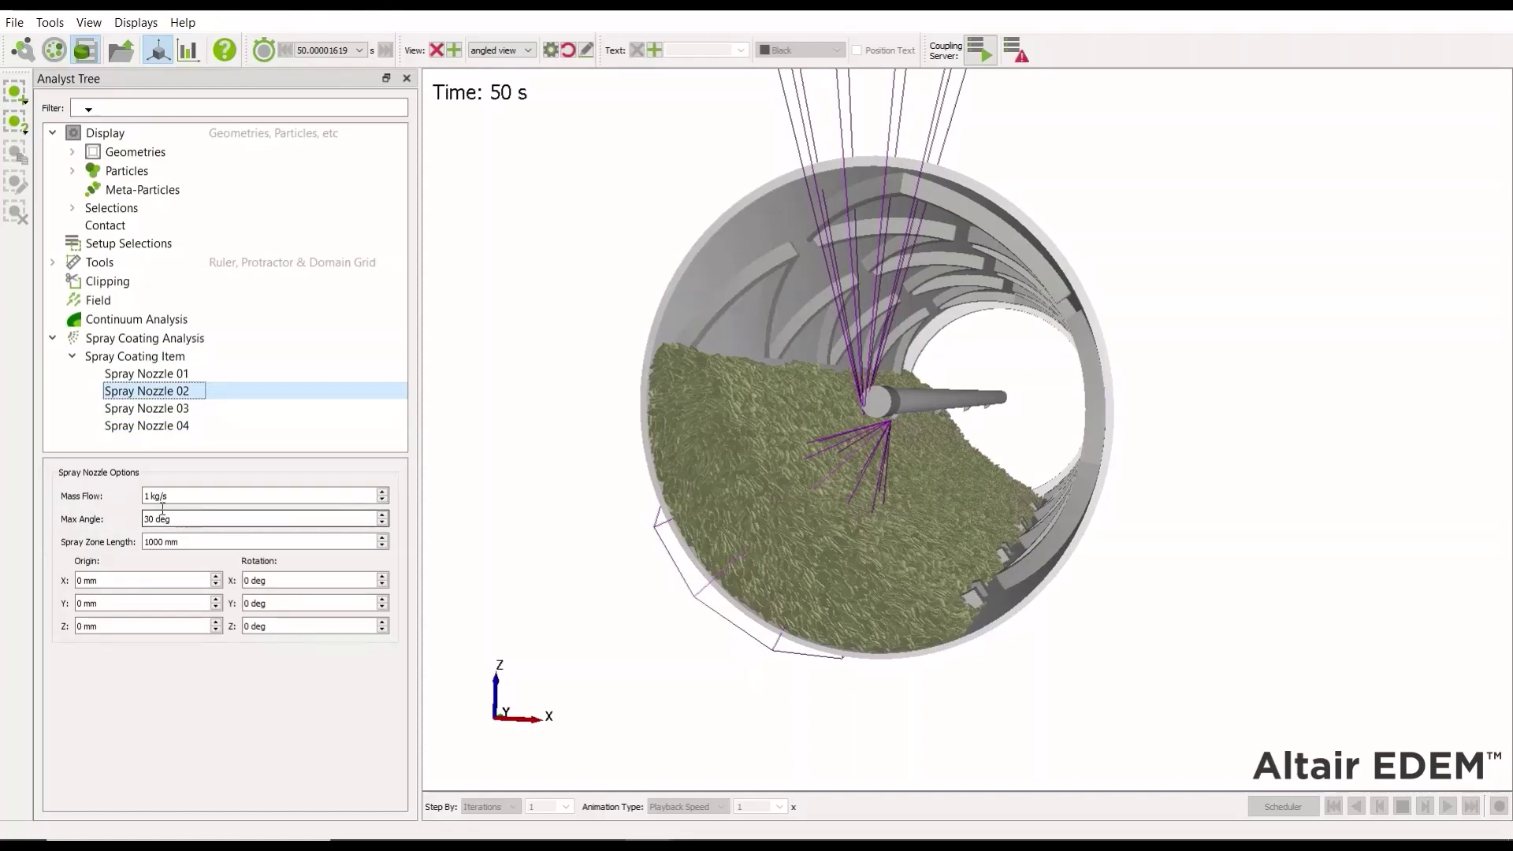
left_click(157, 374)
left_click(158, 391)
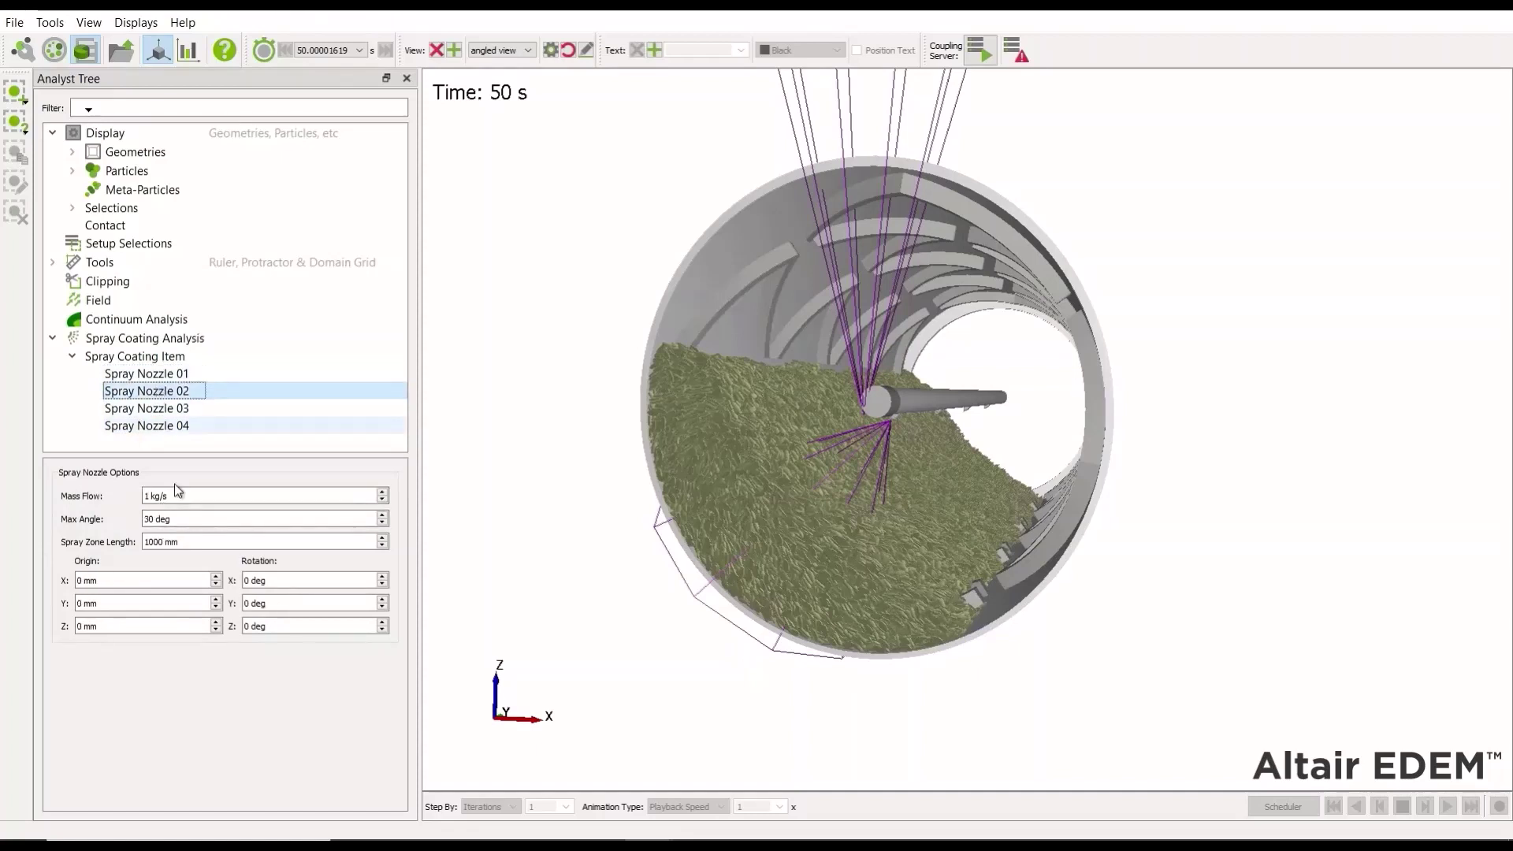
double_click(149, 519)
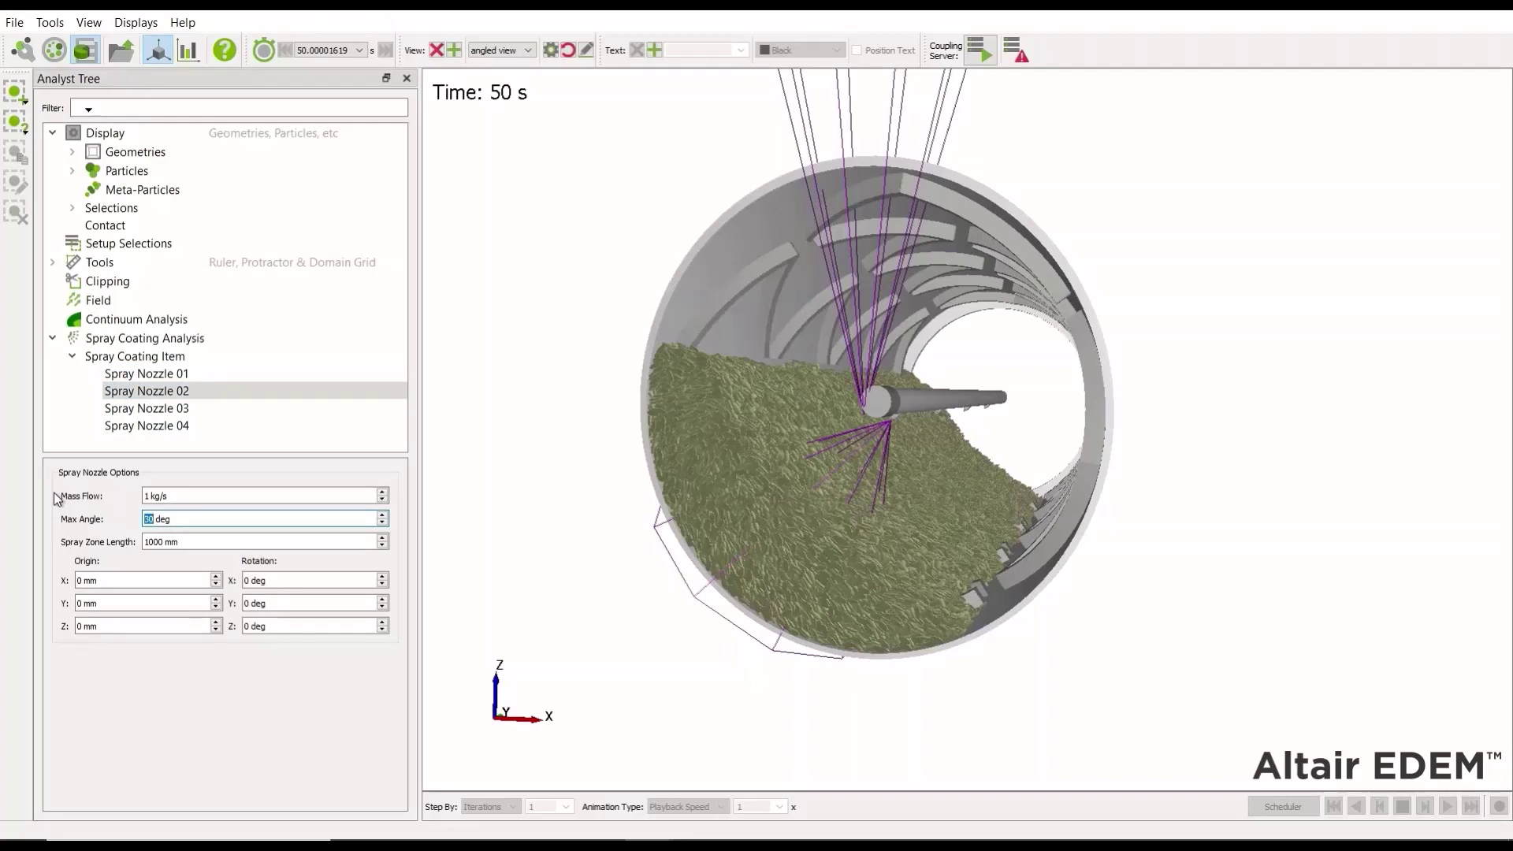
left_click(130, 409)
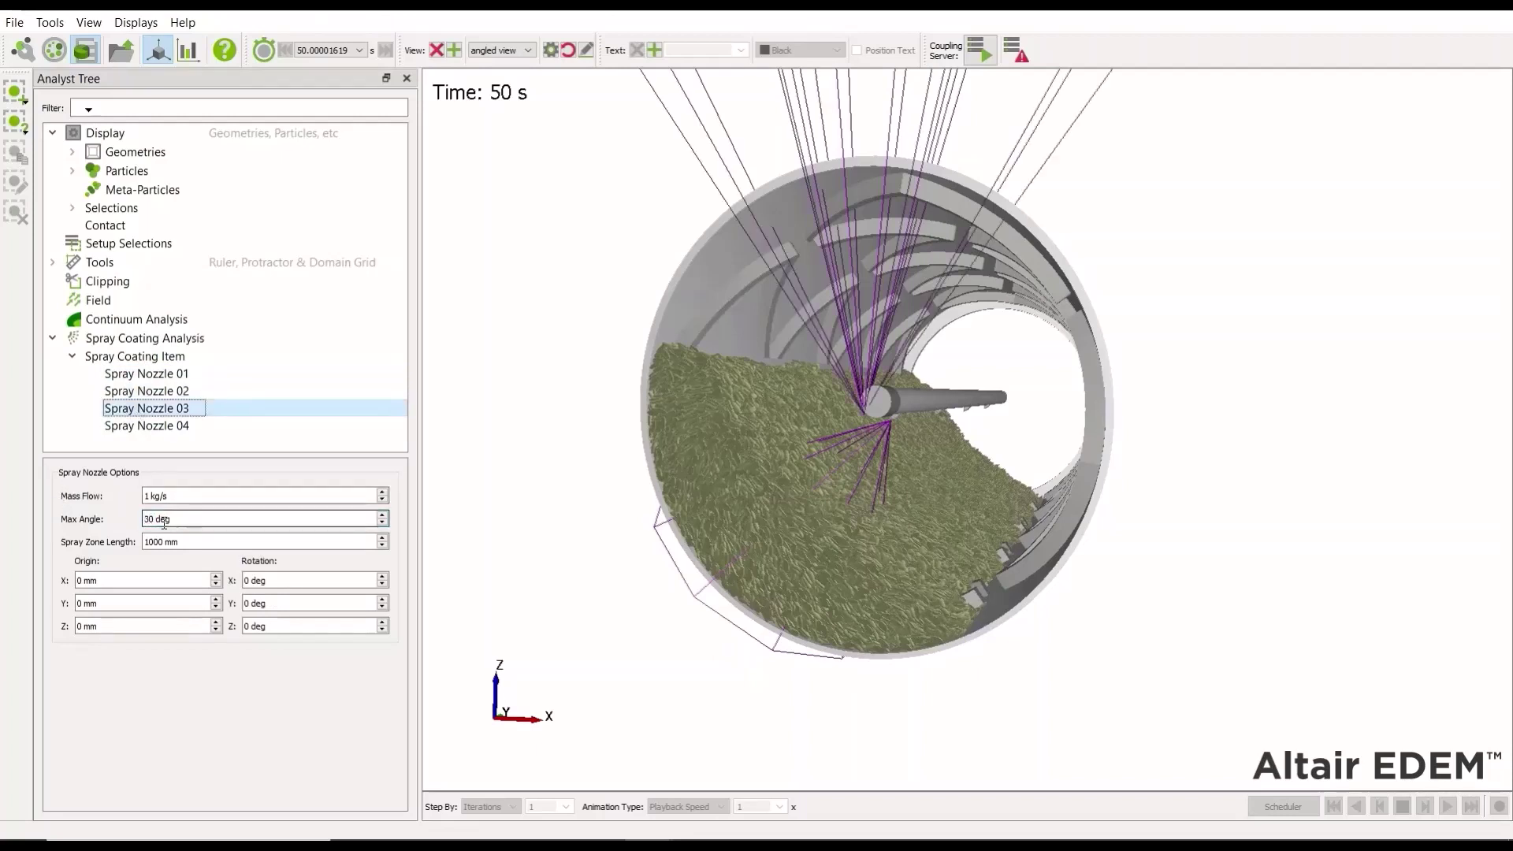
left_click(161, 392)
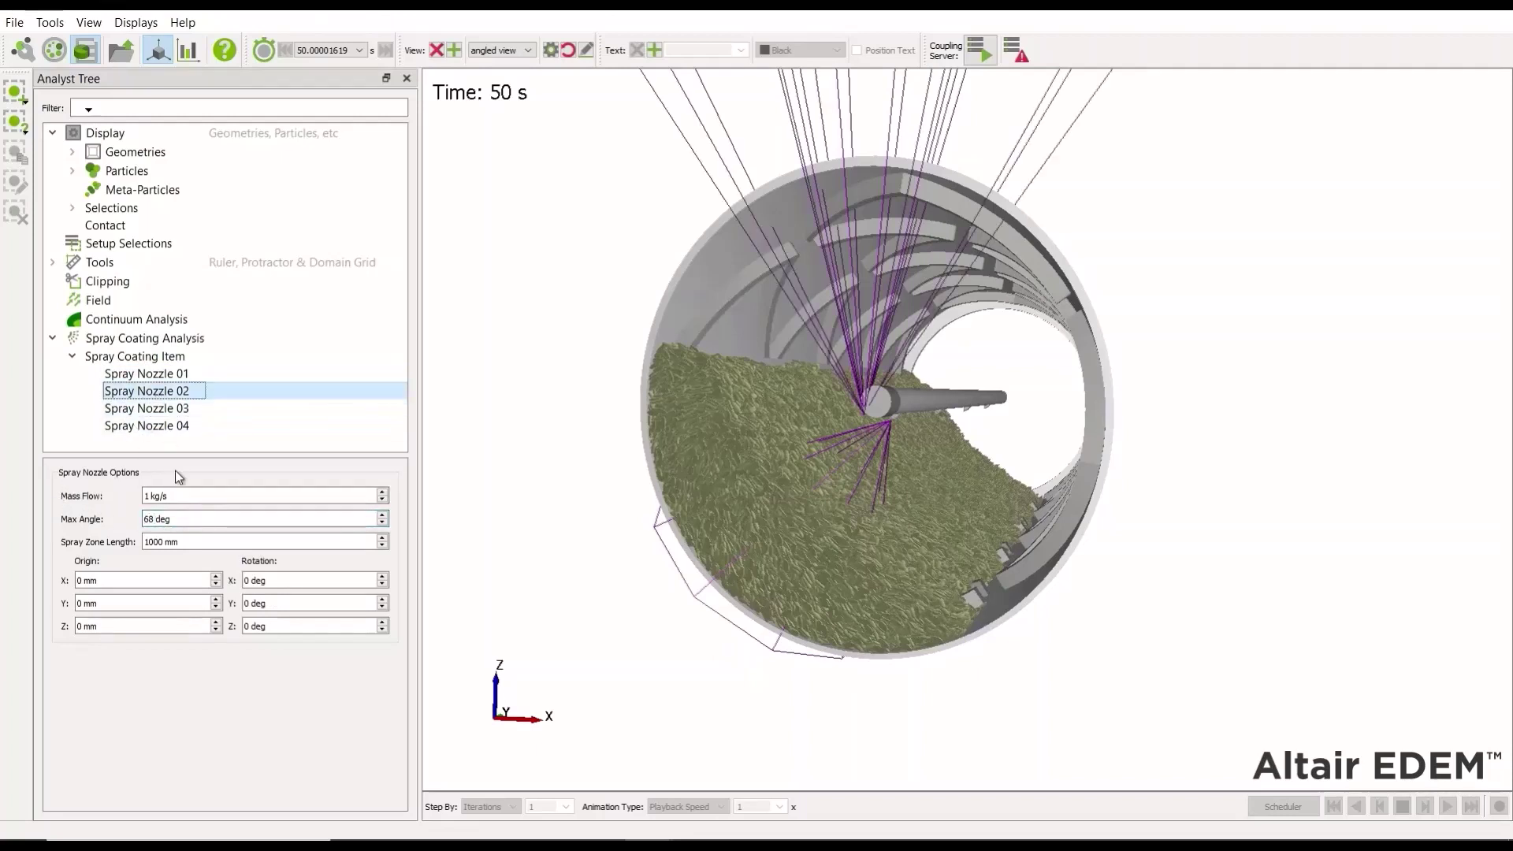
left_click(158, 426)
double_click(149, 519)
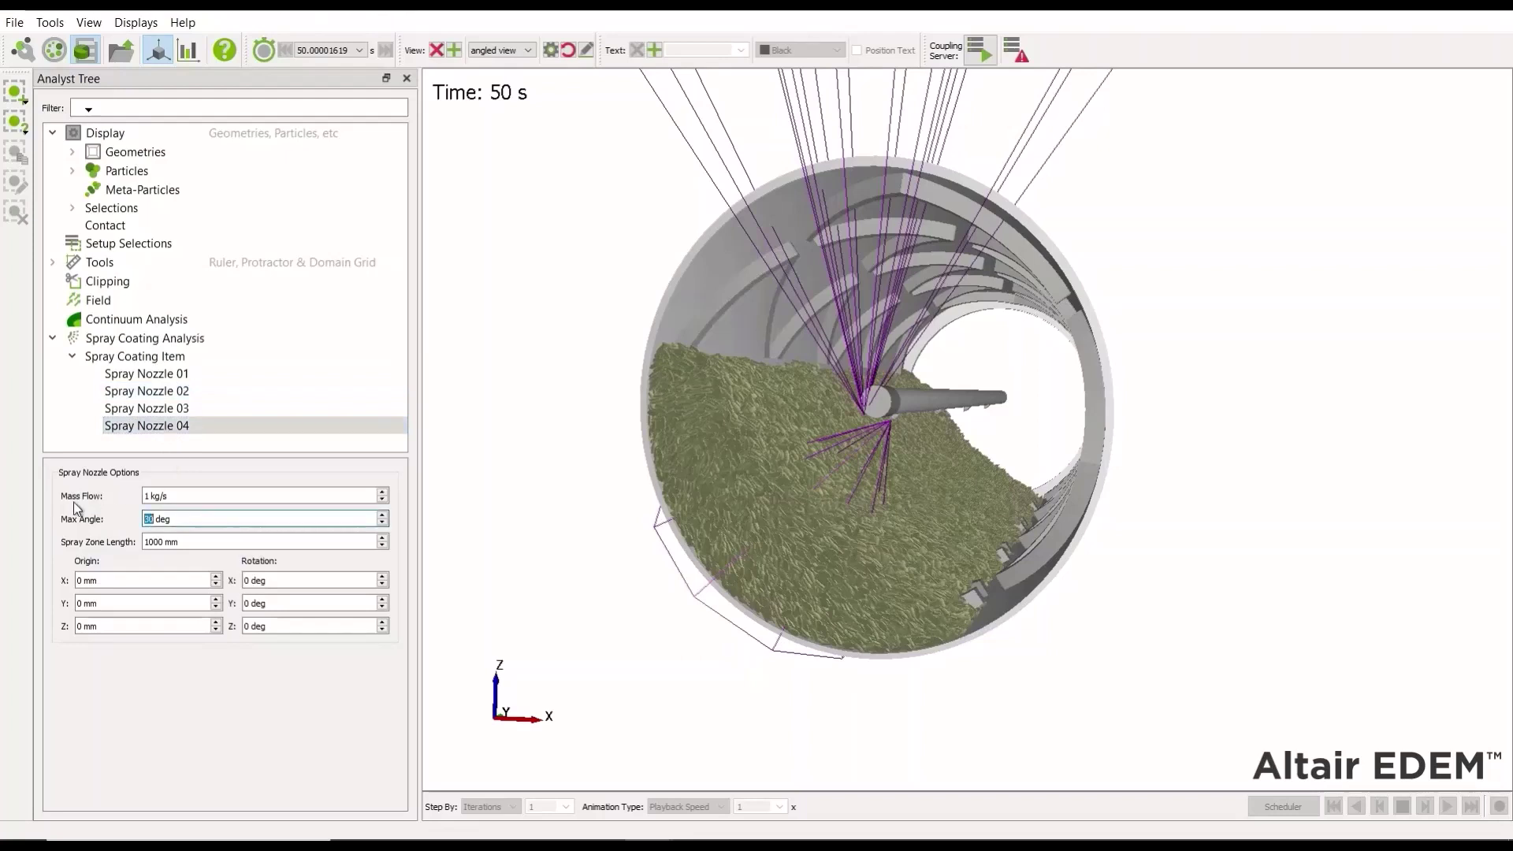
type("68")
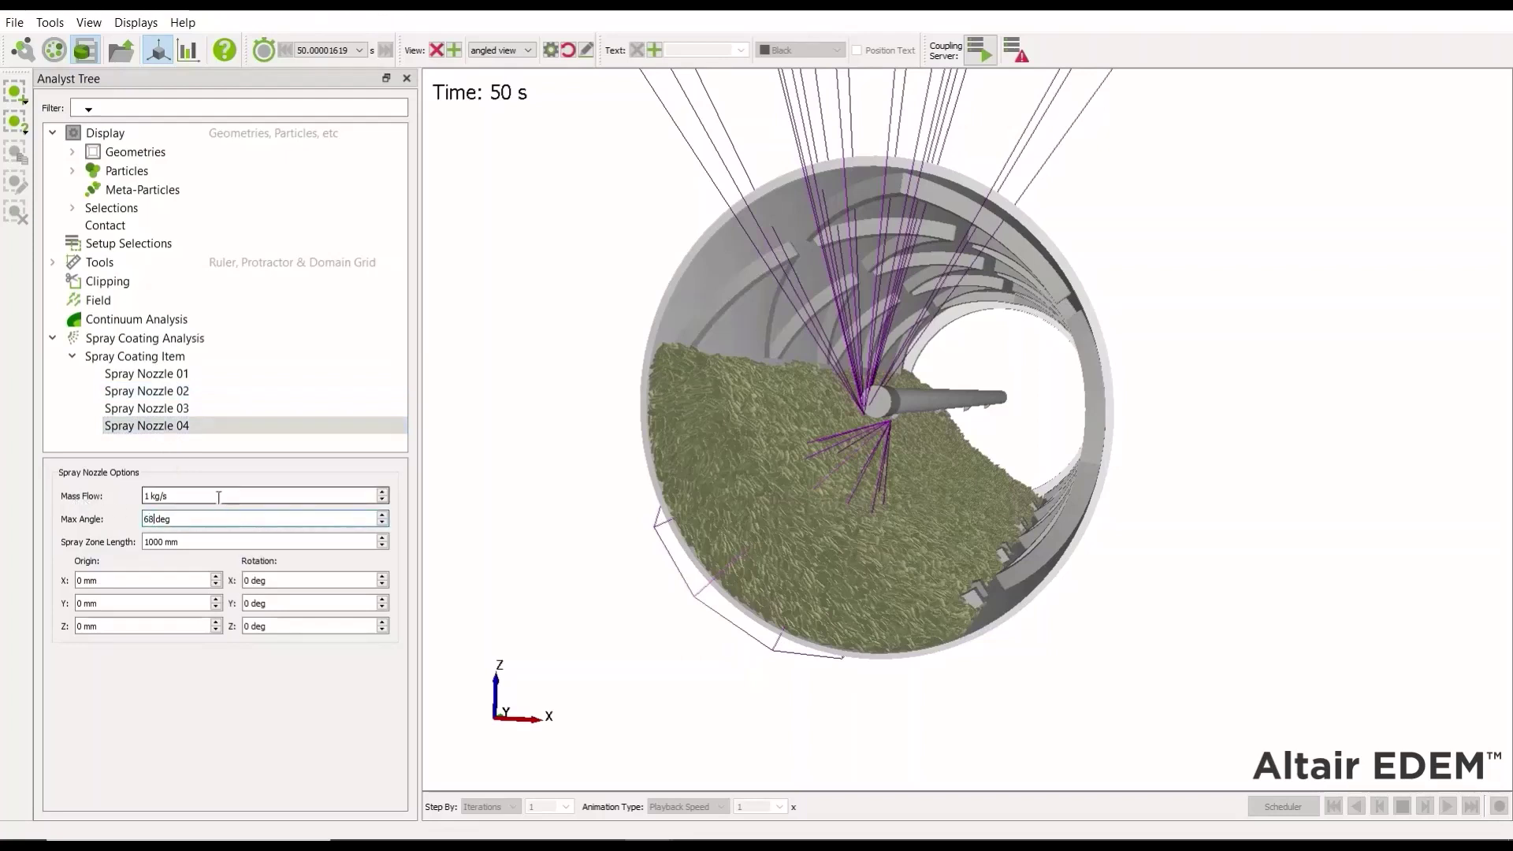
key("Return")
- Set the spray zone length of Spray Nozzles 04, 03 and 02 to 120 mm
double_click(158, 541)
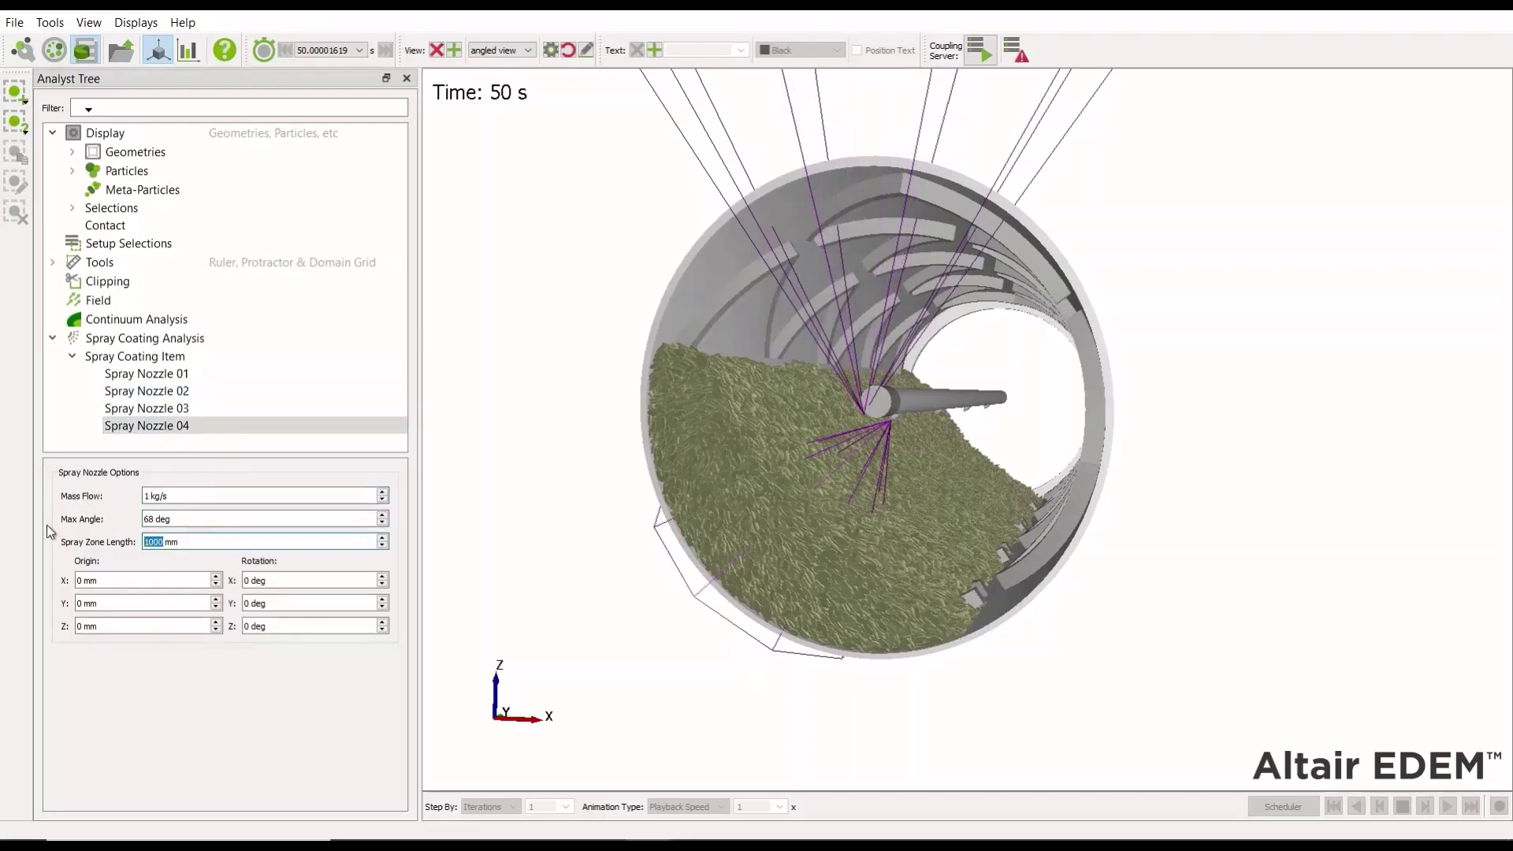
type("120")
key("Return")
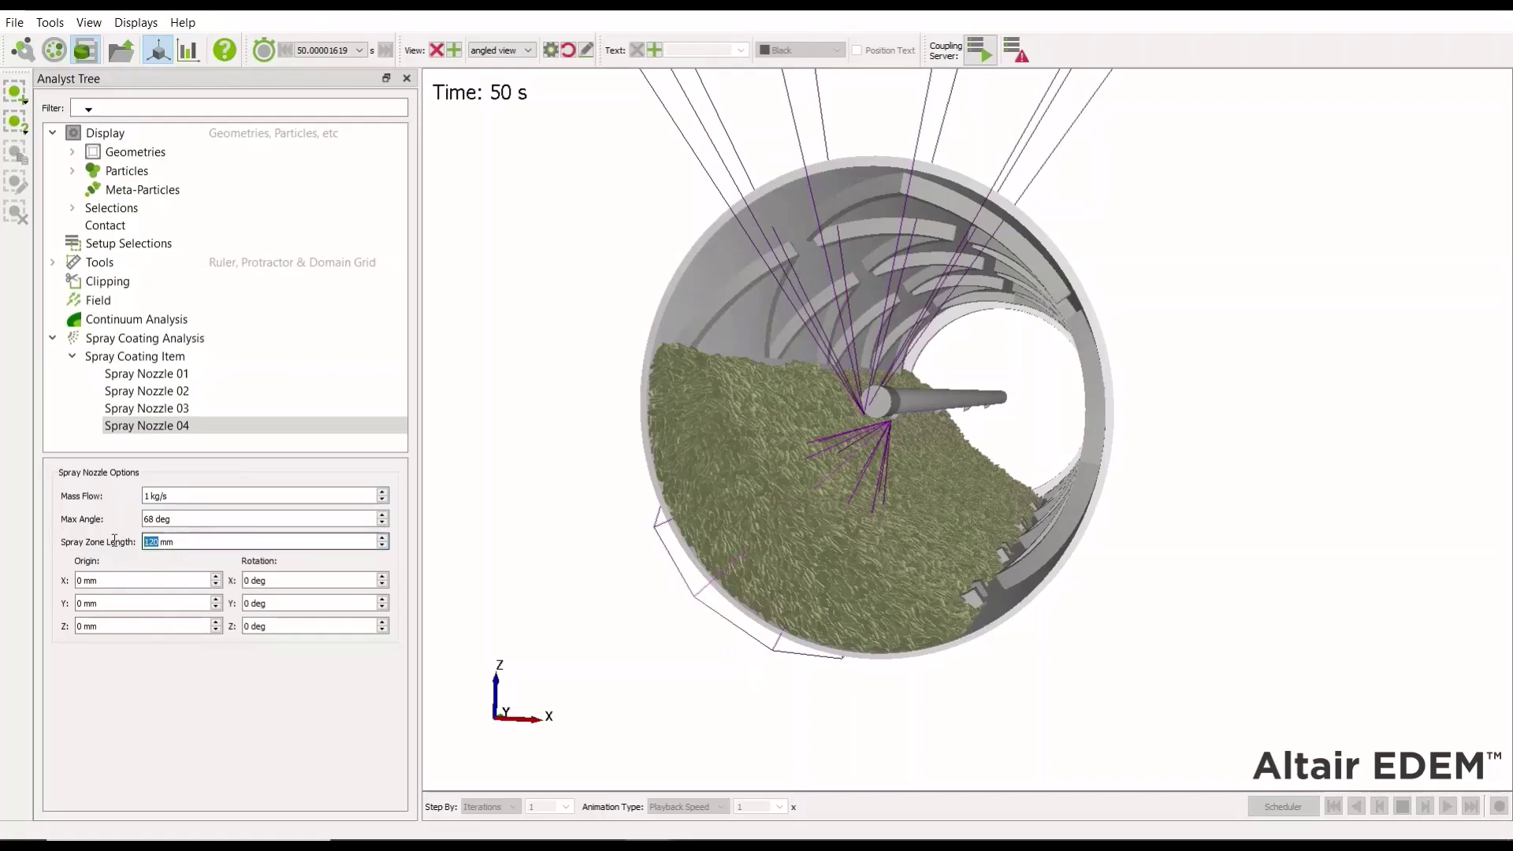
left_click(146, 408)
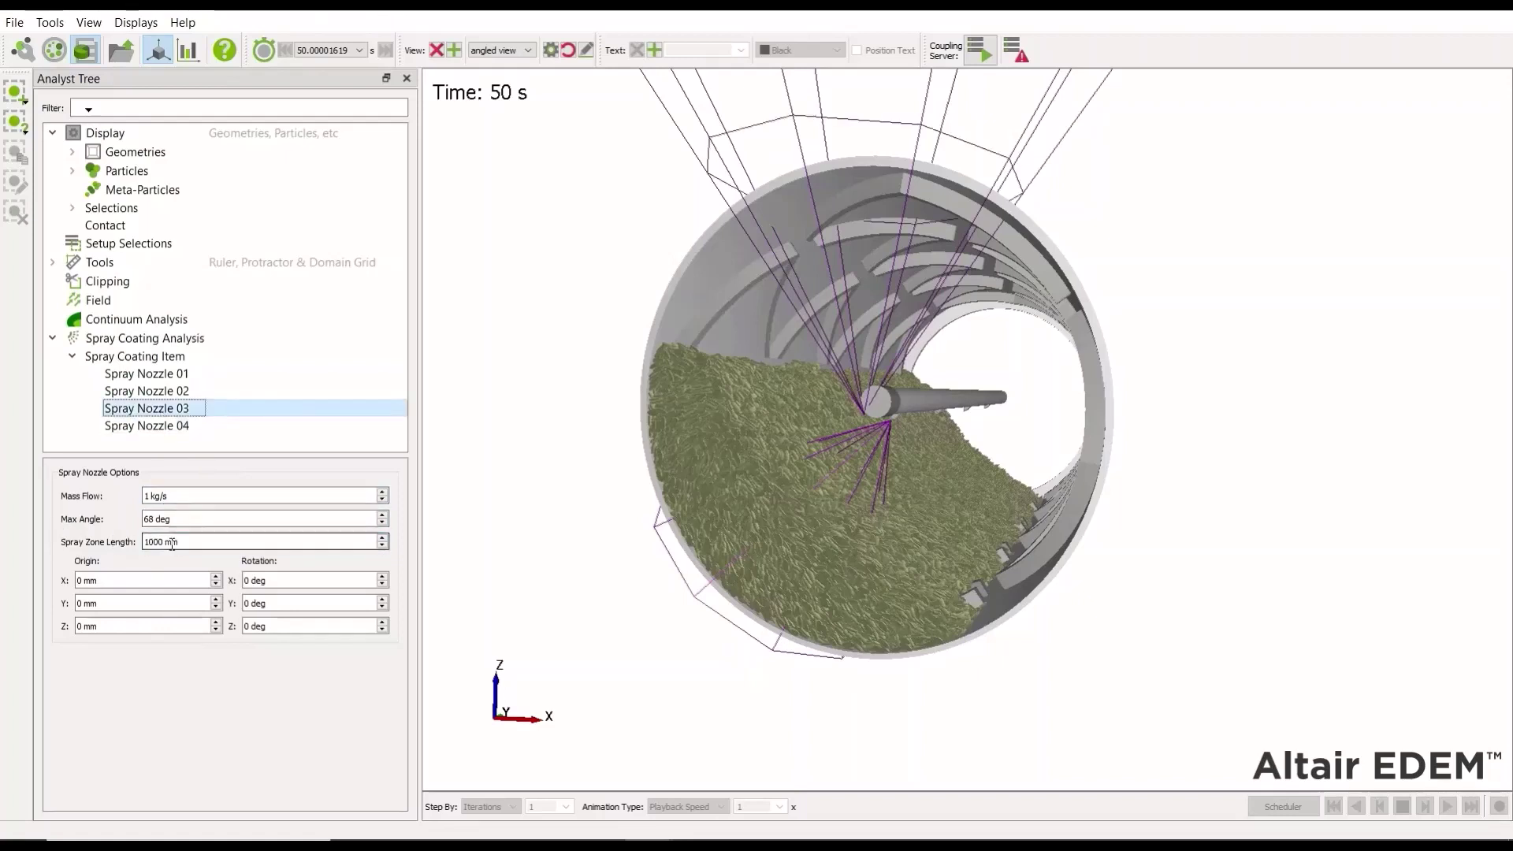
double_click(161, 542)
left_click(146, 391)
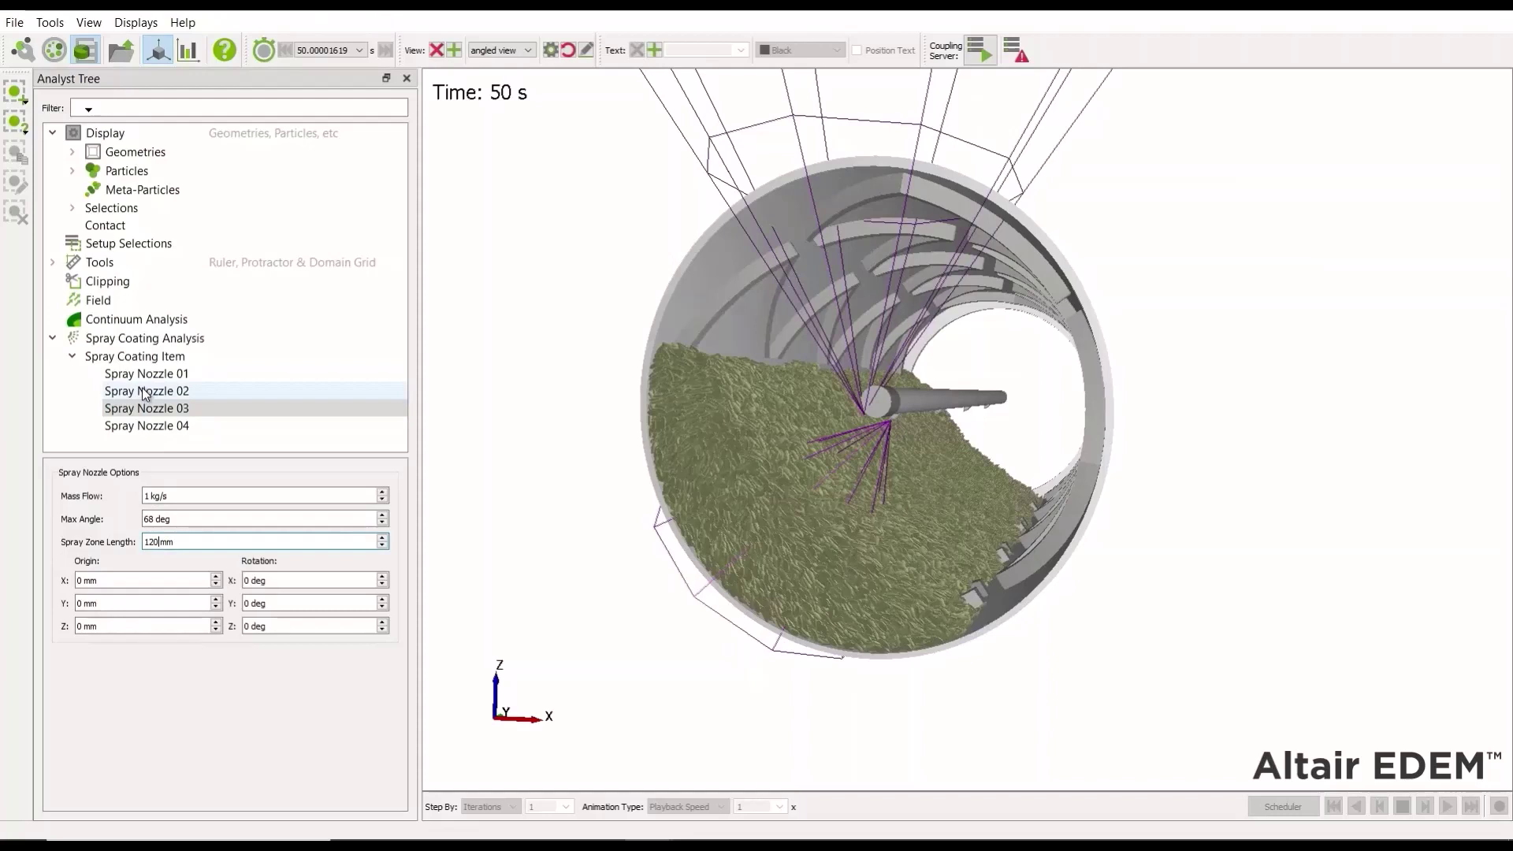
double_click(162, 543)
type("120")
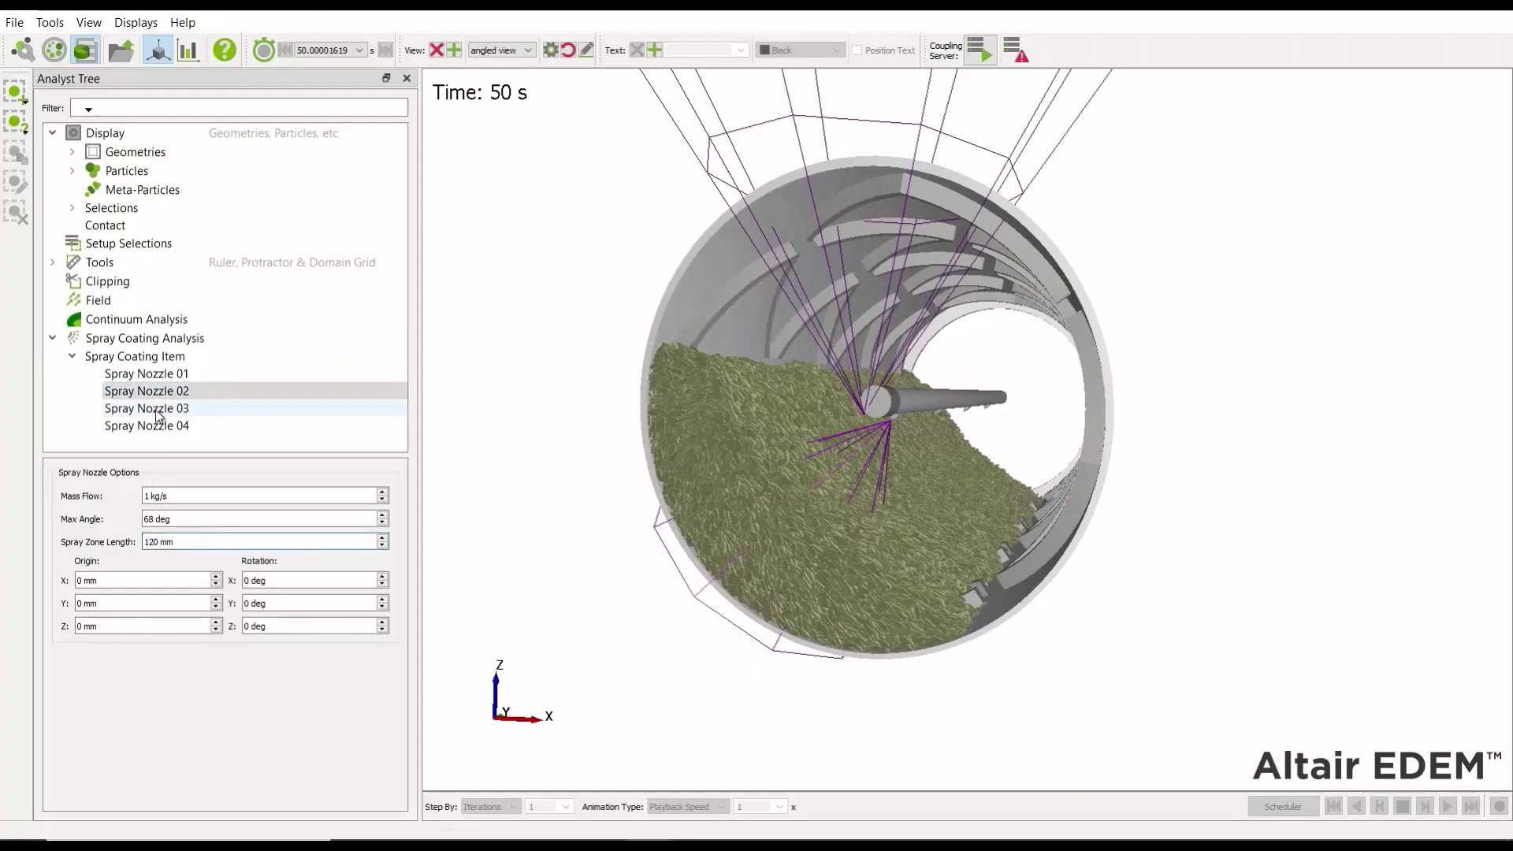
- Copy the Z origin of Spray Nozzle 01, -5.3 mm, to Spray Nozzles 02, 03 and 04
left_click(158, 375)
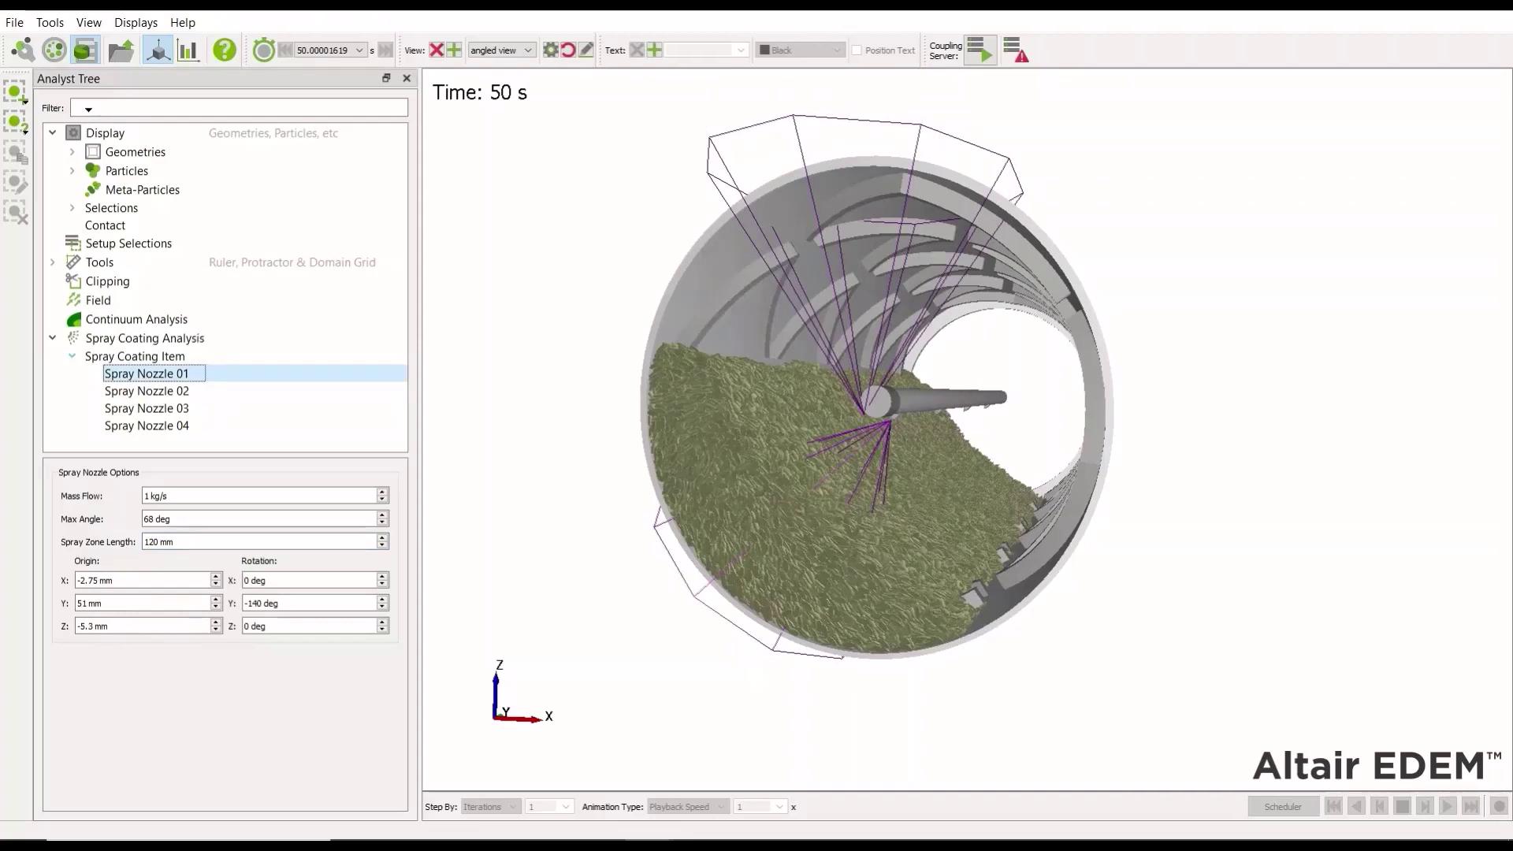
left_click(126, 625)
double_click(99, 627)
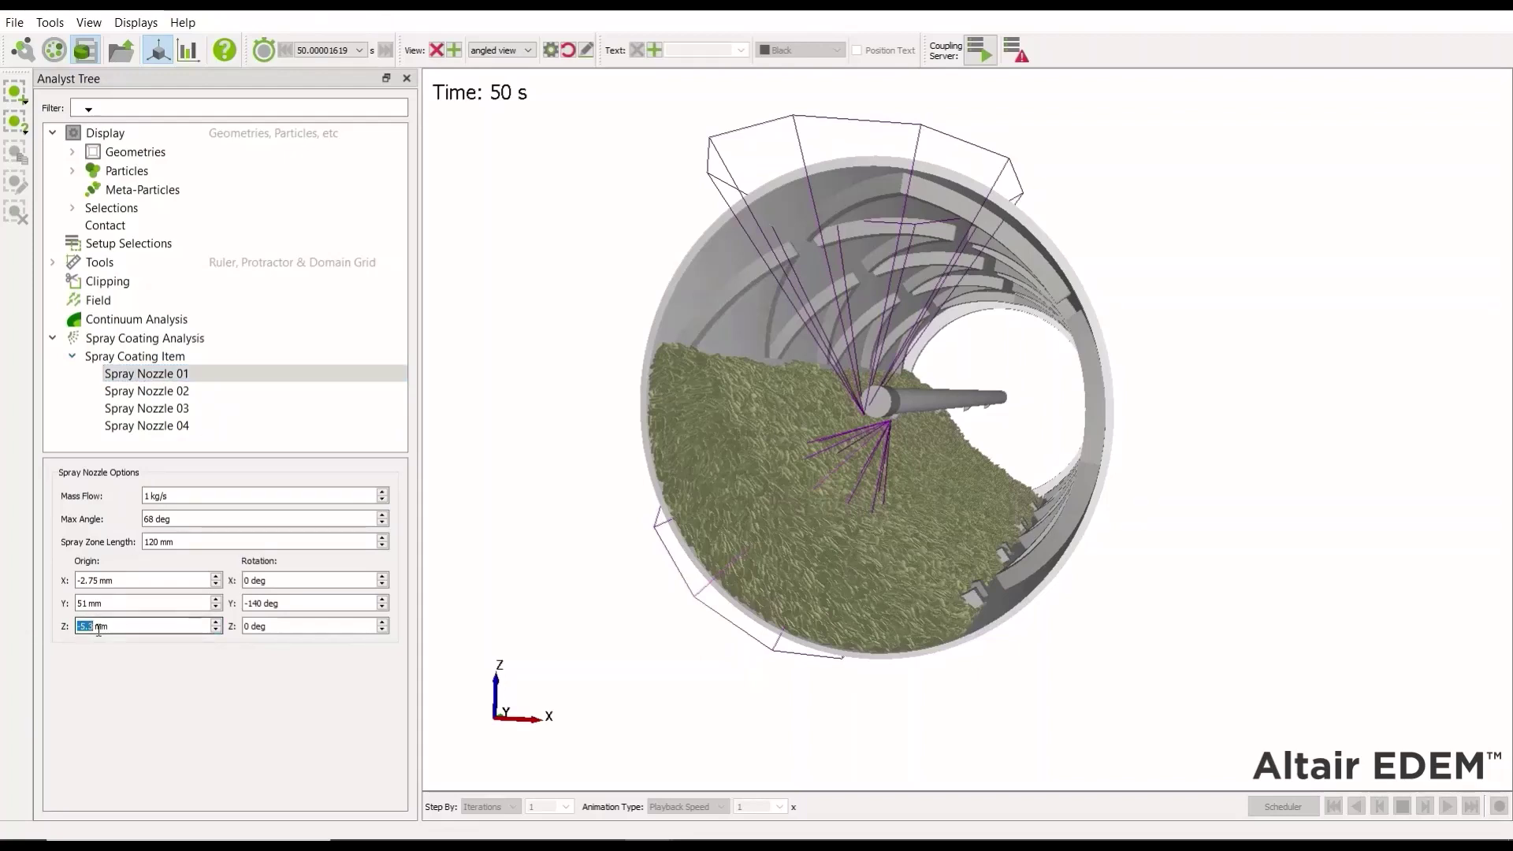
left_click(163, 392)
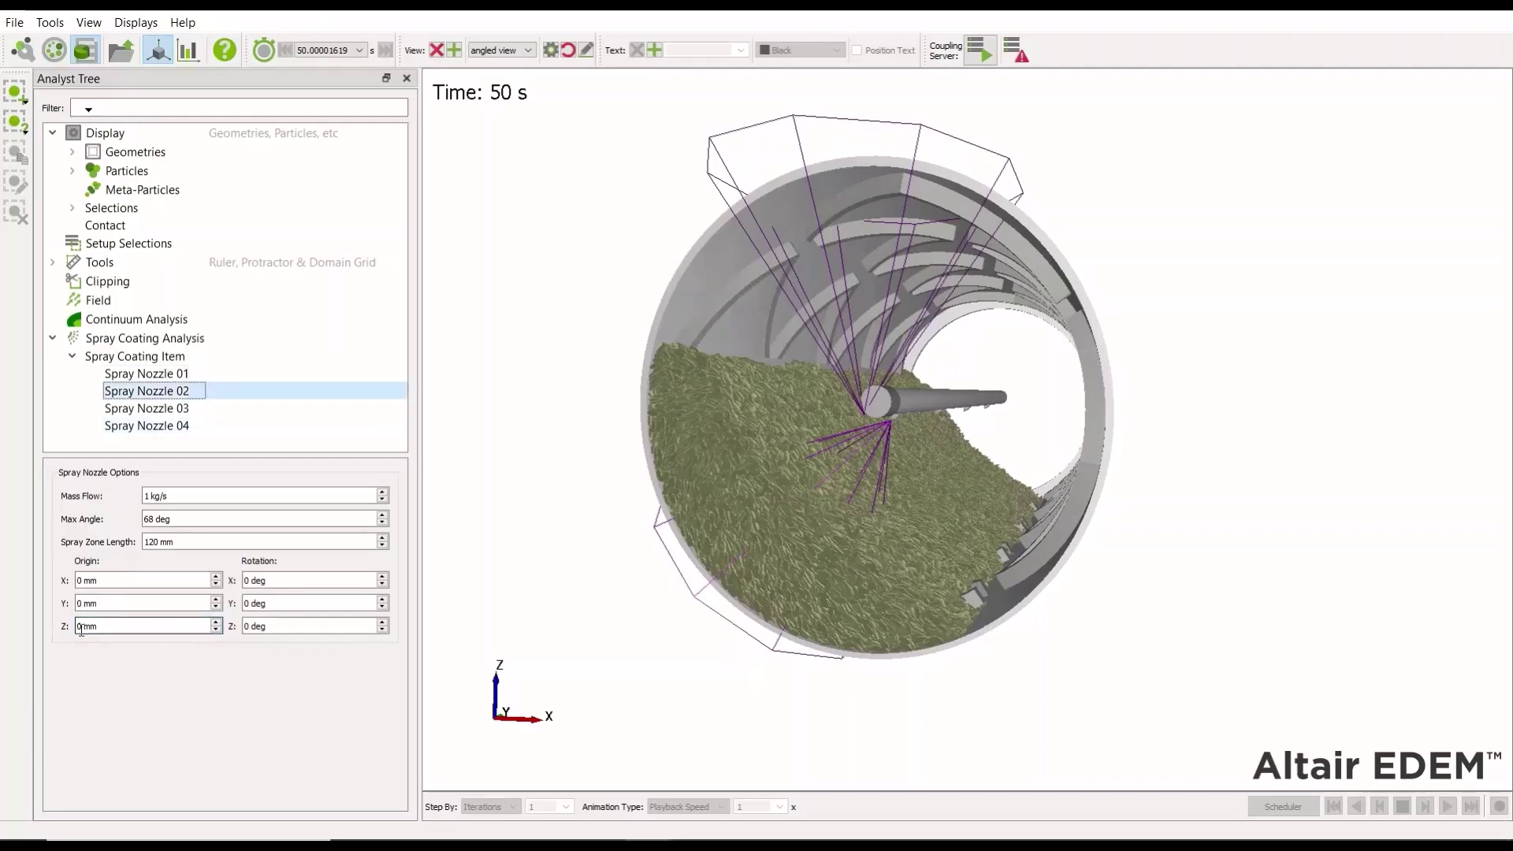
left_click(188, 410)
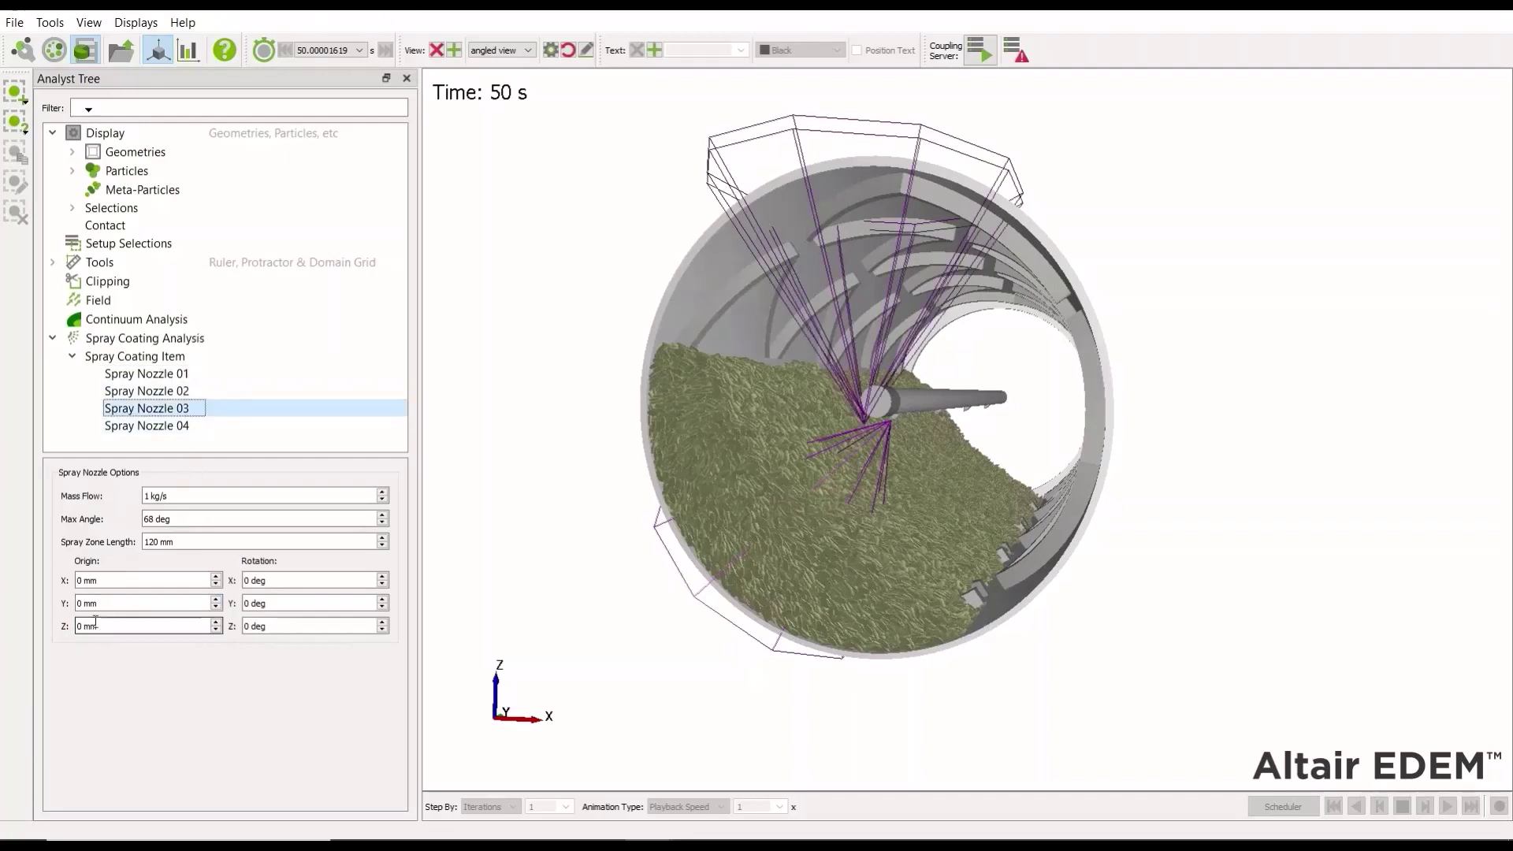
left_click(150, 427)
double_click(87, 626)
type("-5.3")
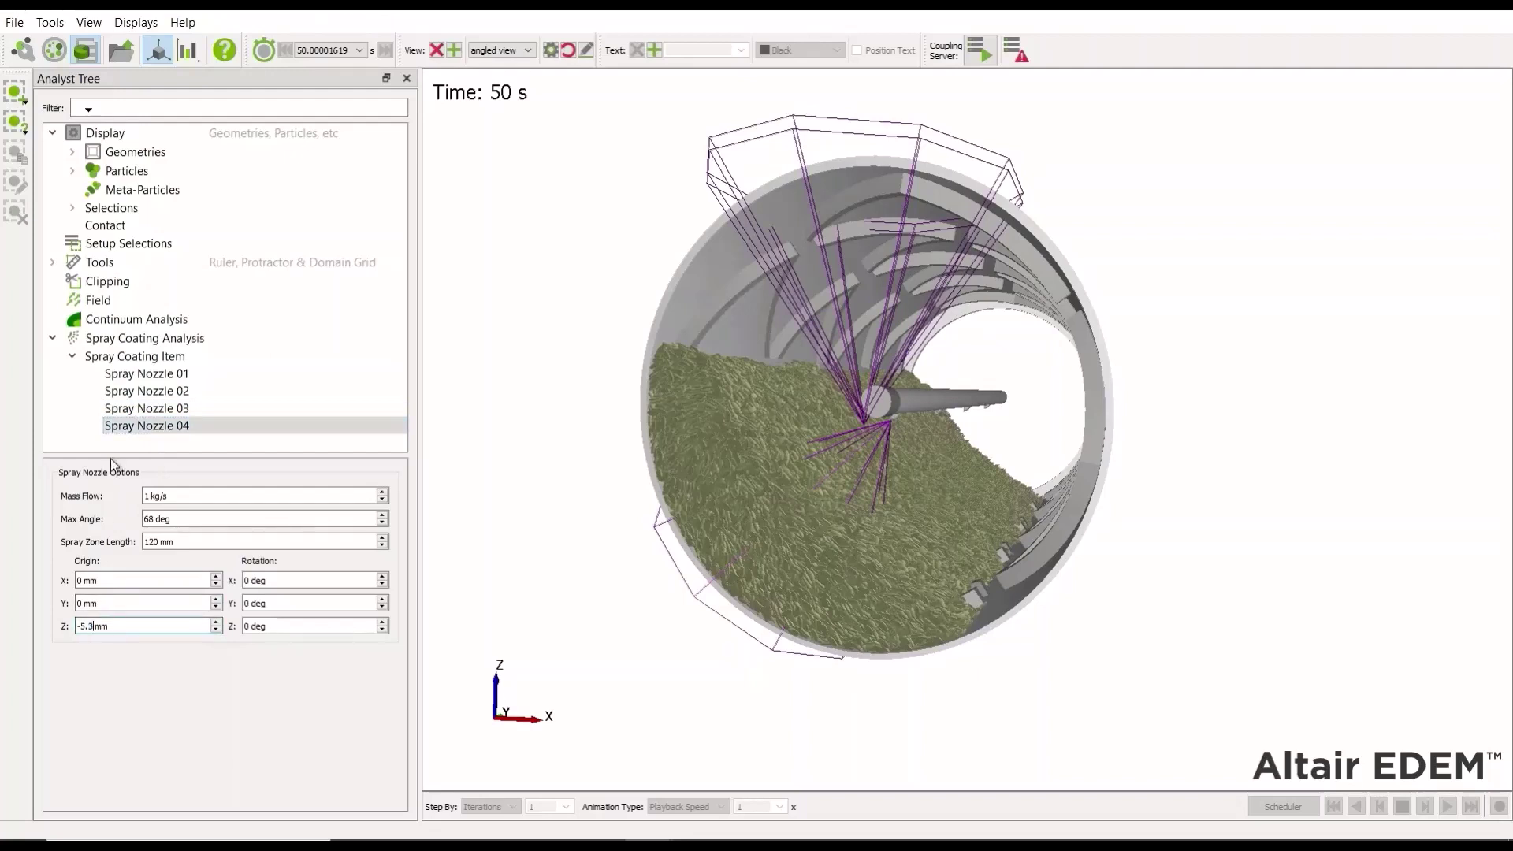
- Copy the X origin of Spray Nozzle 01, -2.75 mm, to Spray Nozzles 02, 03 and 04
left_click(158, 374)
left_click(95, 584)
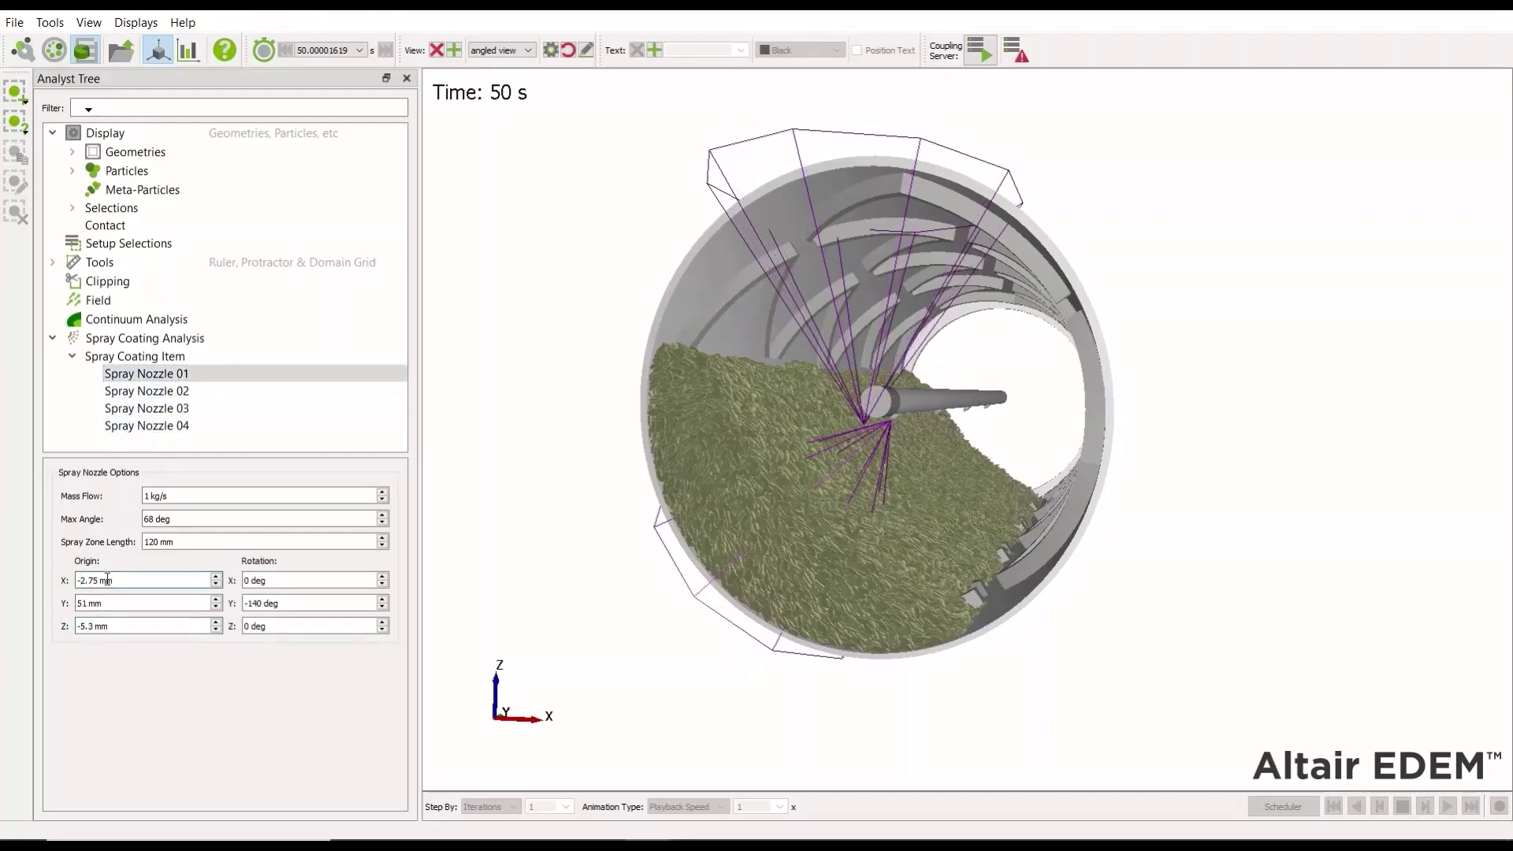
double_click(87, 581)
key("ctrl+c")
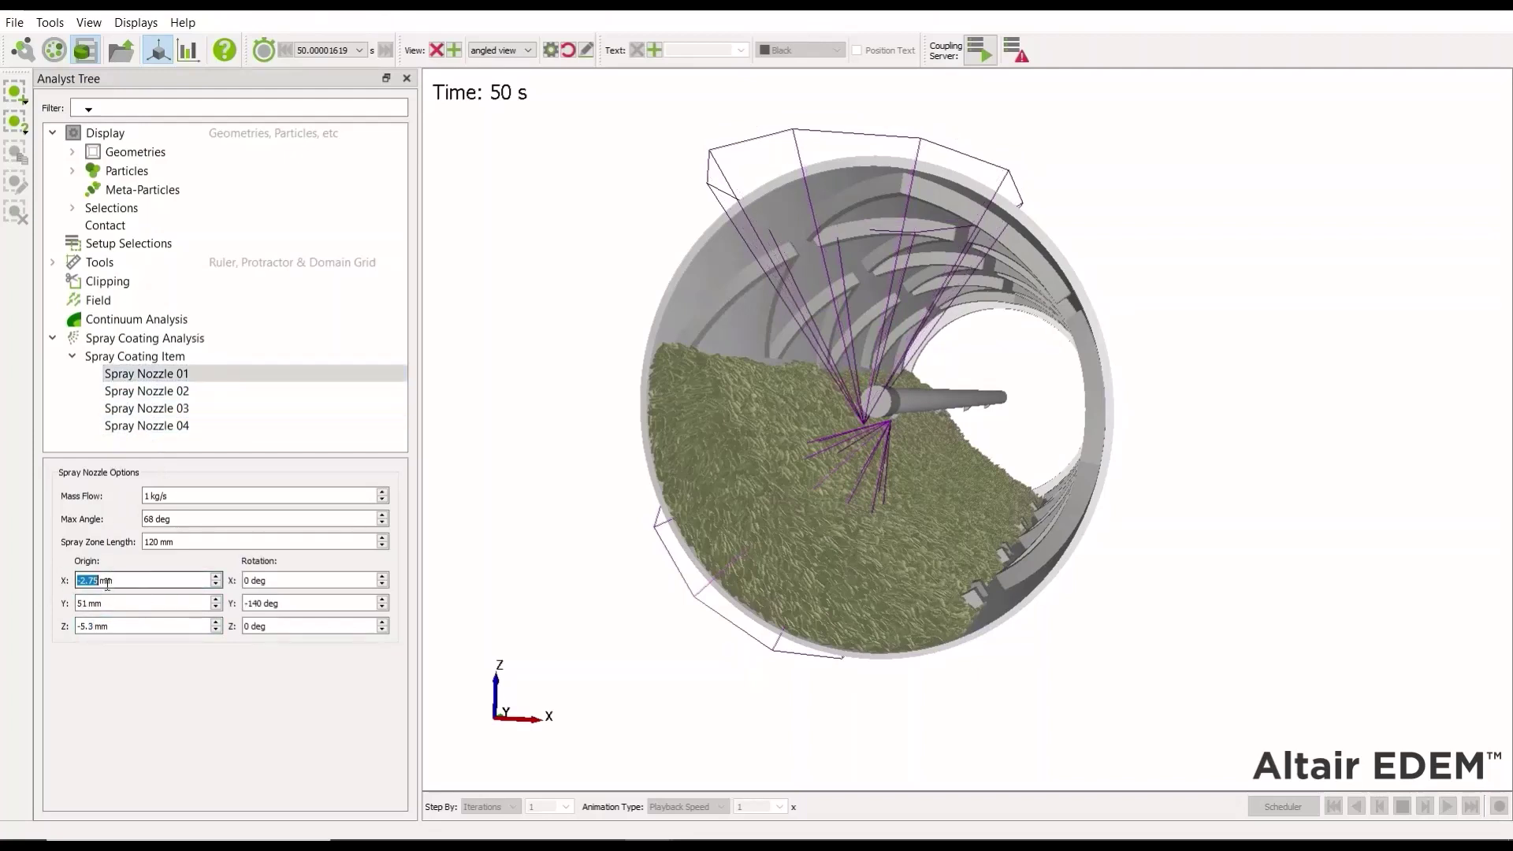
left_click(157, 391)
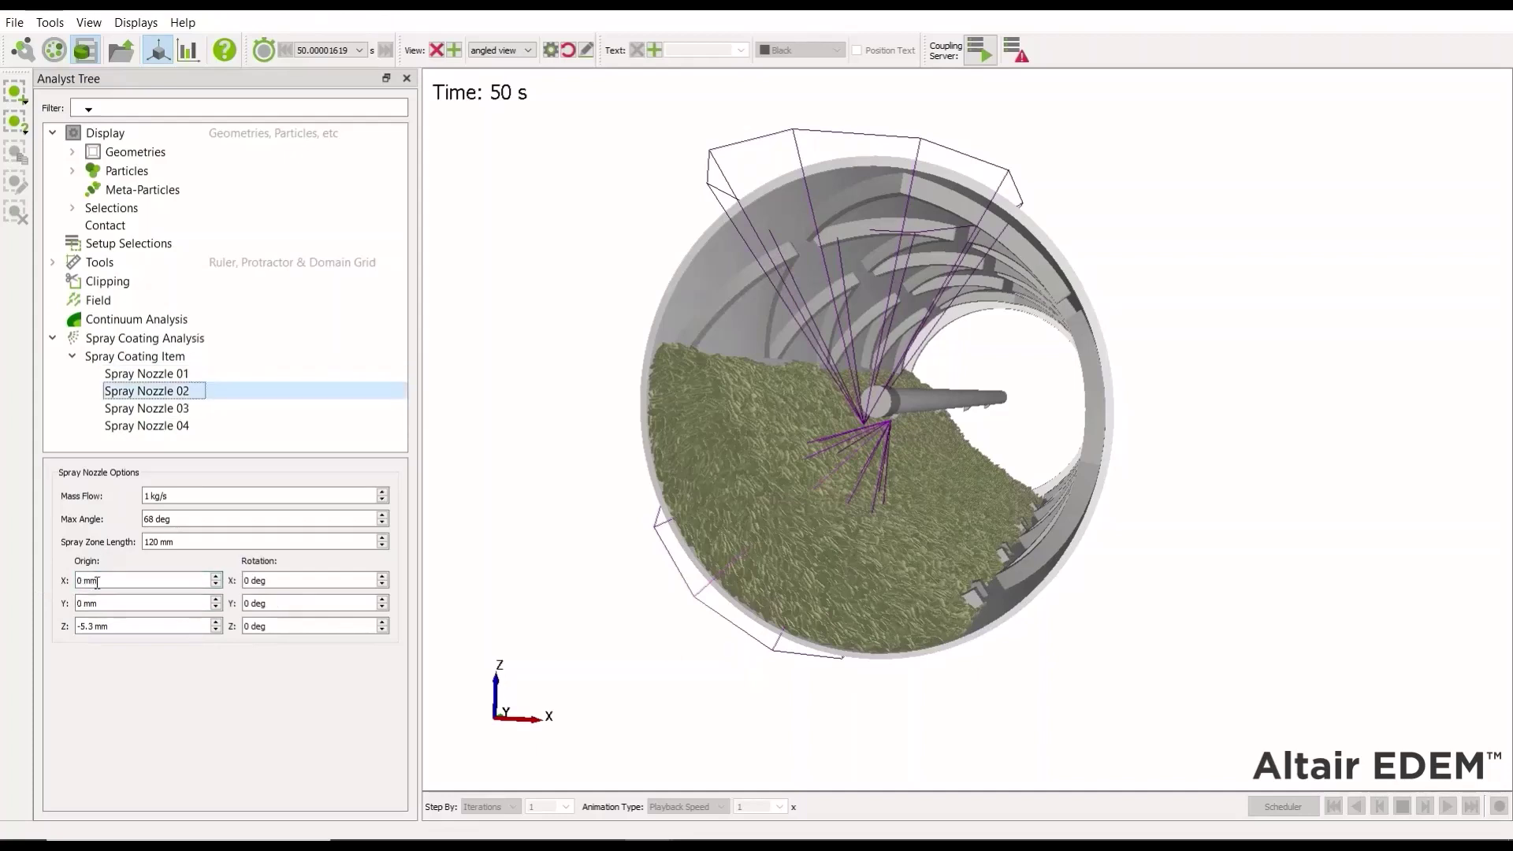
left_click(161, 409)
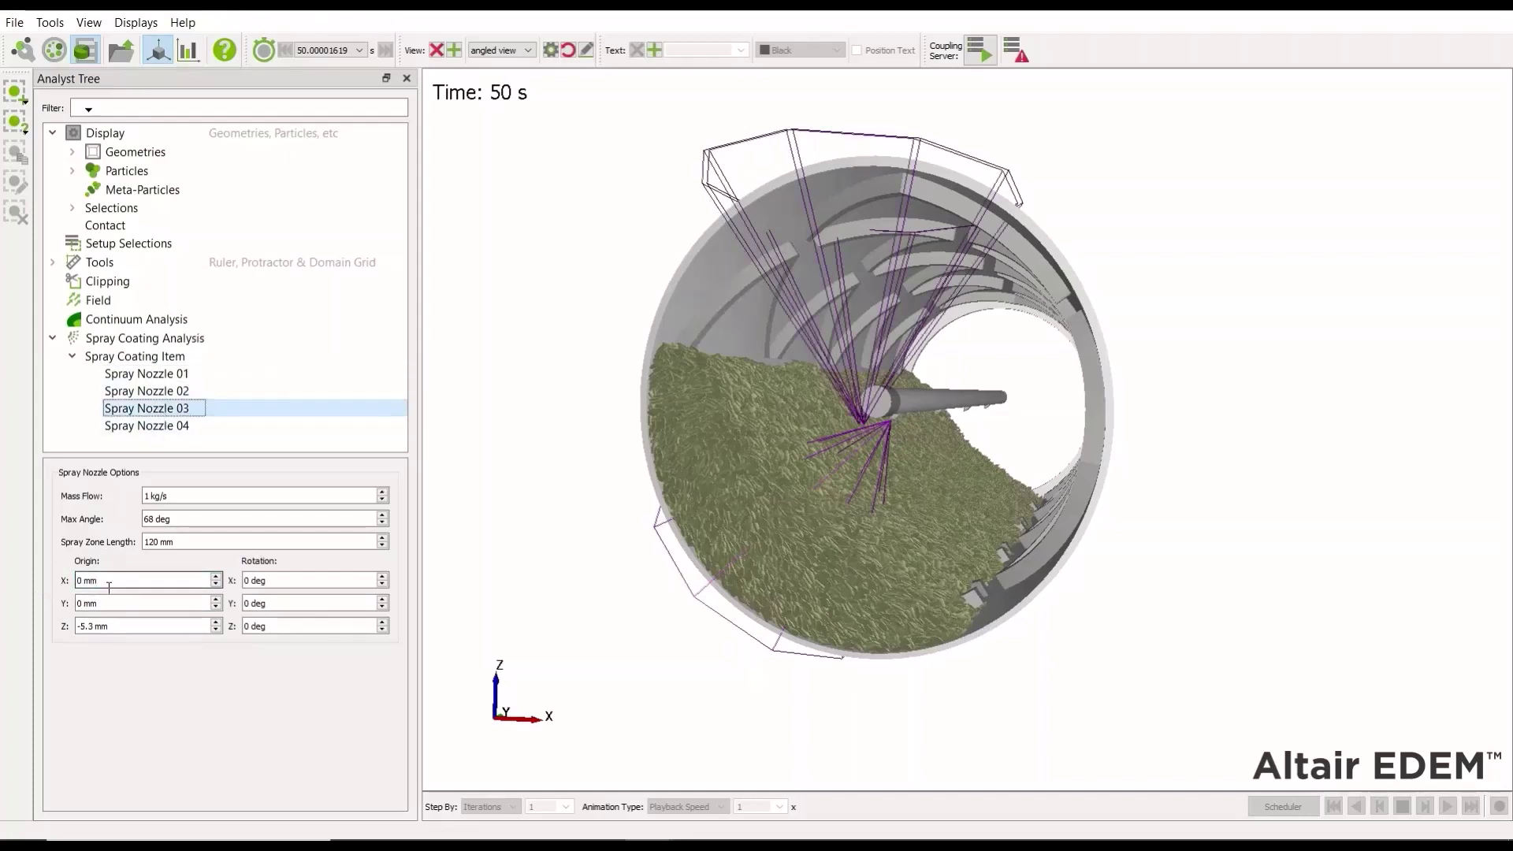
left_click(157, 425)
double_click(116, 579)
key("ctrl+v")
key("Tab")
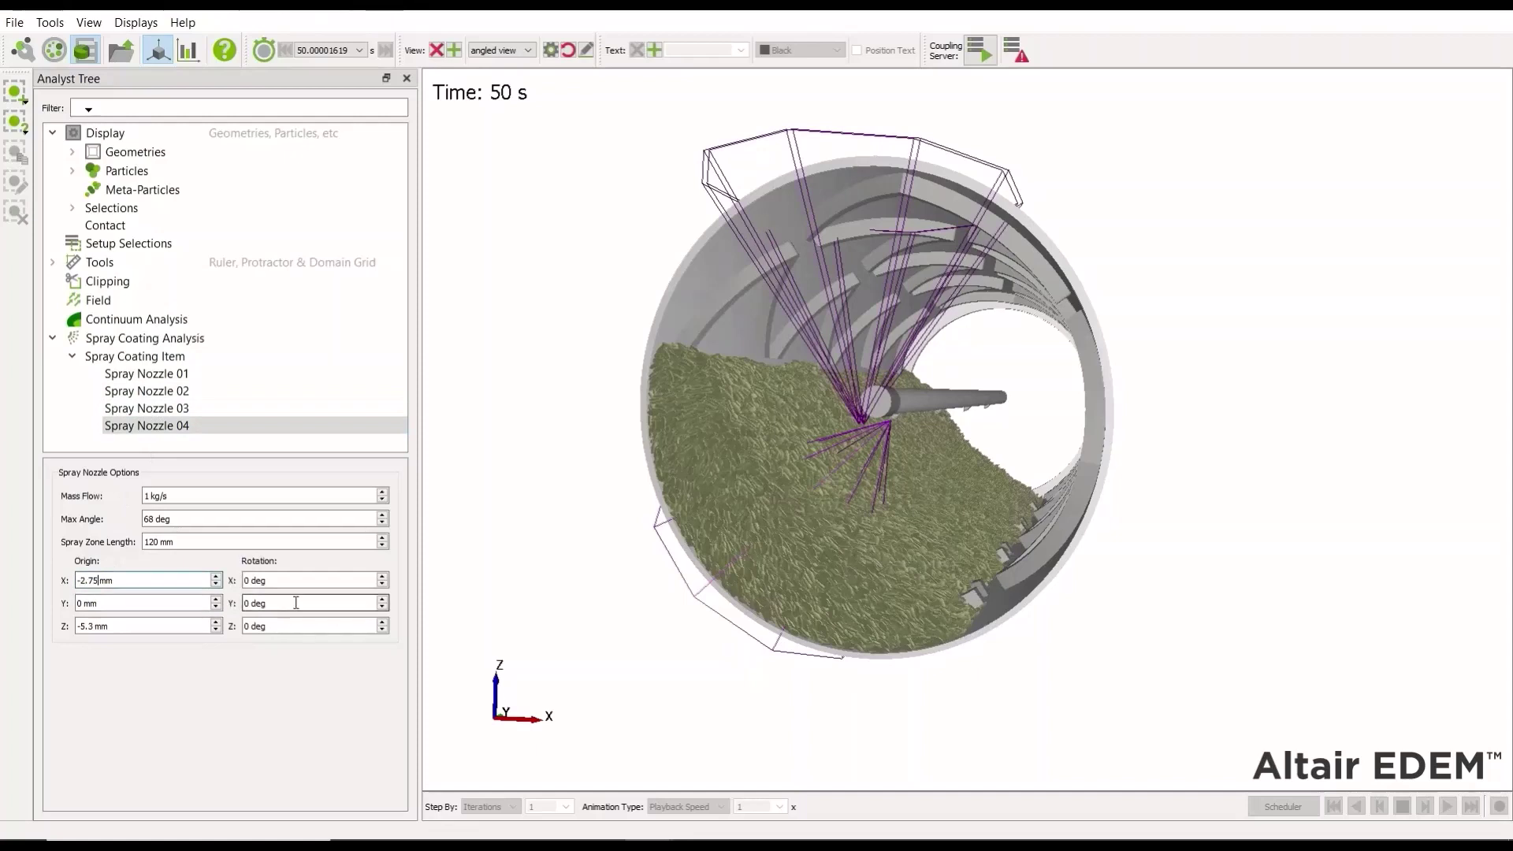
- Set the Y rotation of Spray Nozzle 04 to -140 deg and copy it to Spray Nozzles 03 and 02
type("-14")
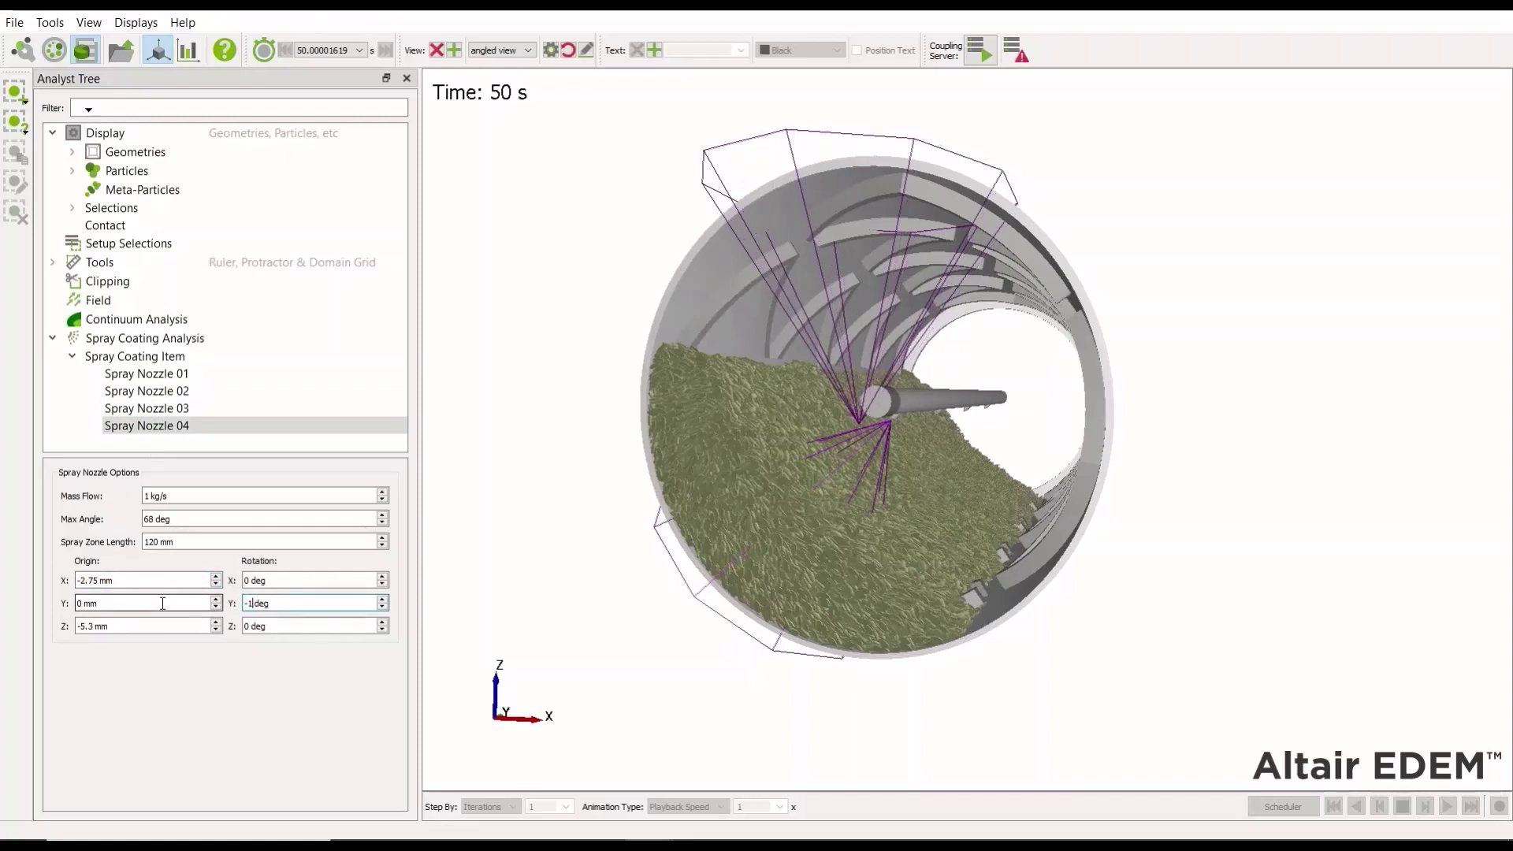
double_click(280, 596)
key("ctrl+c")
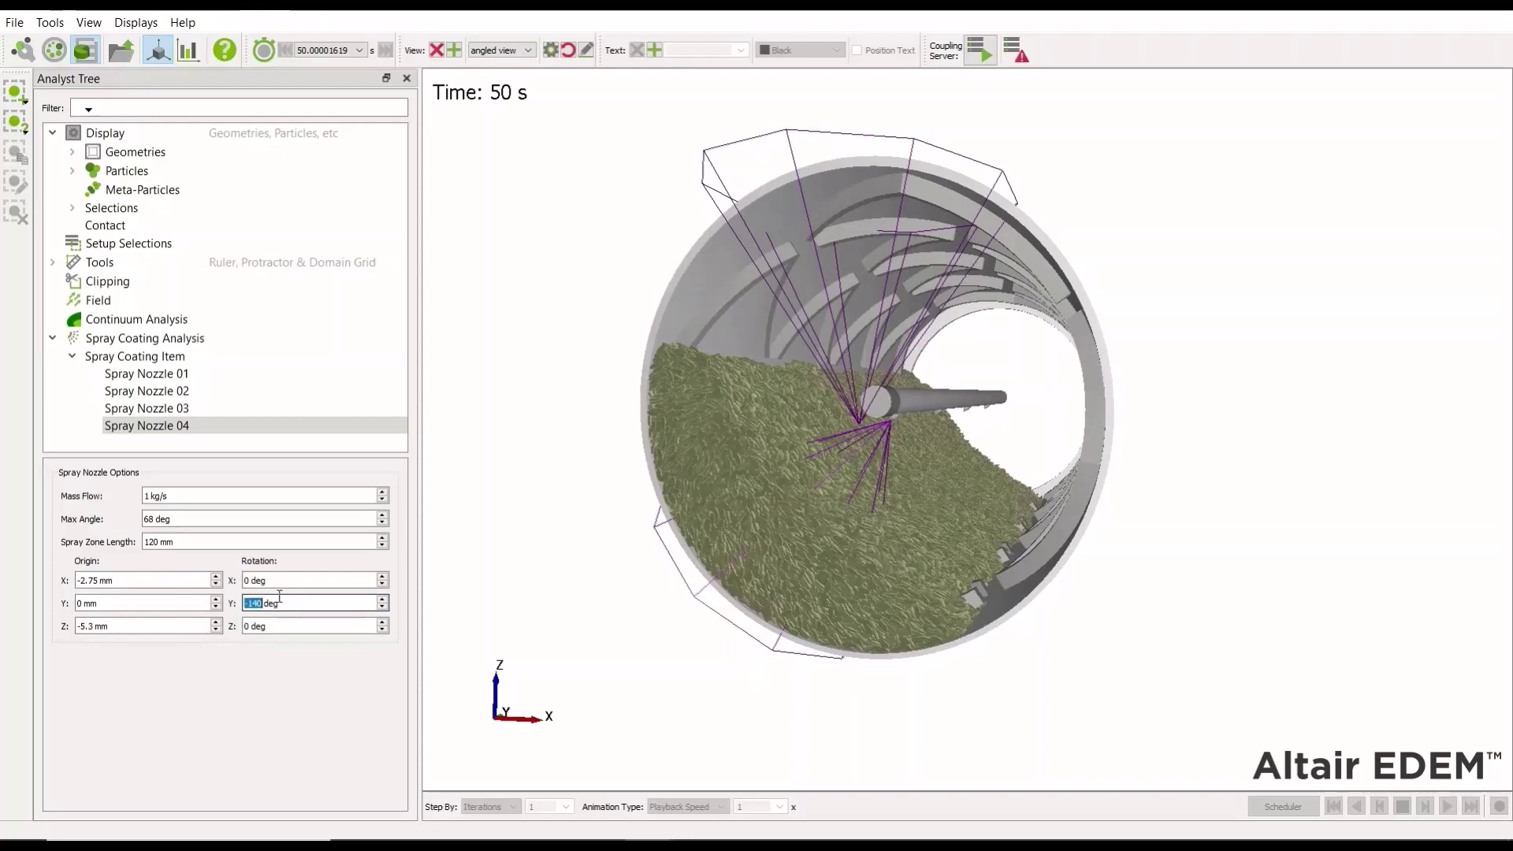
left_click(188, 406)
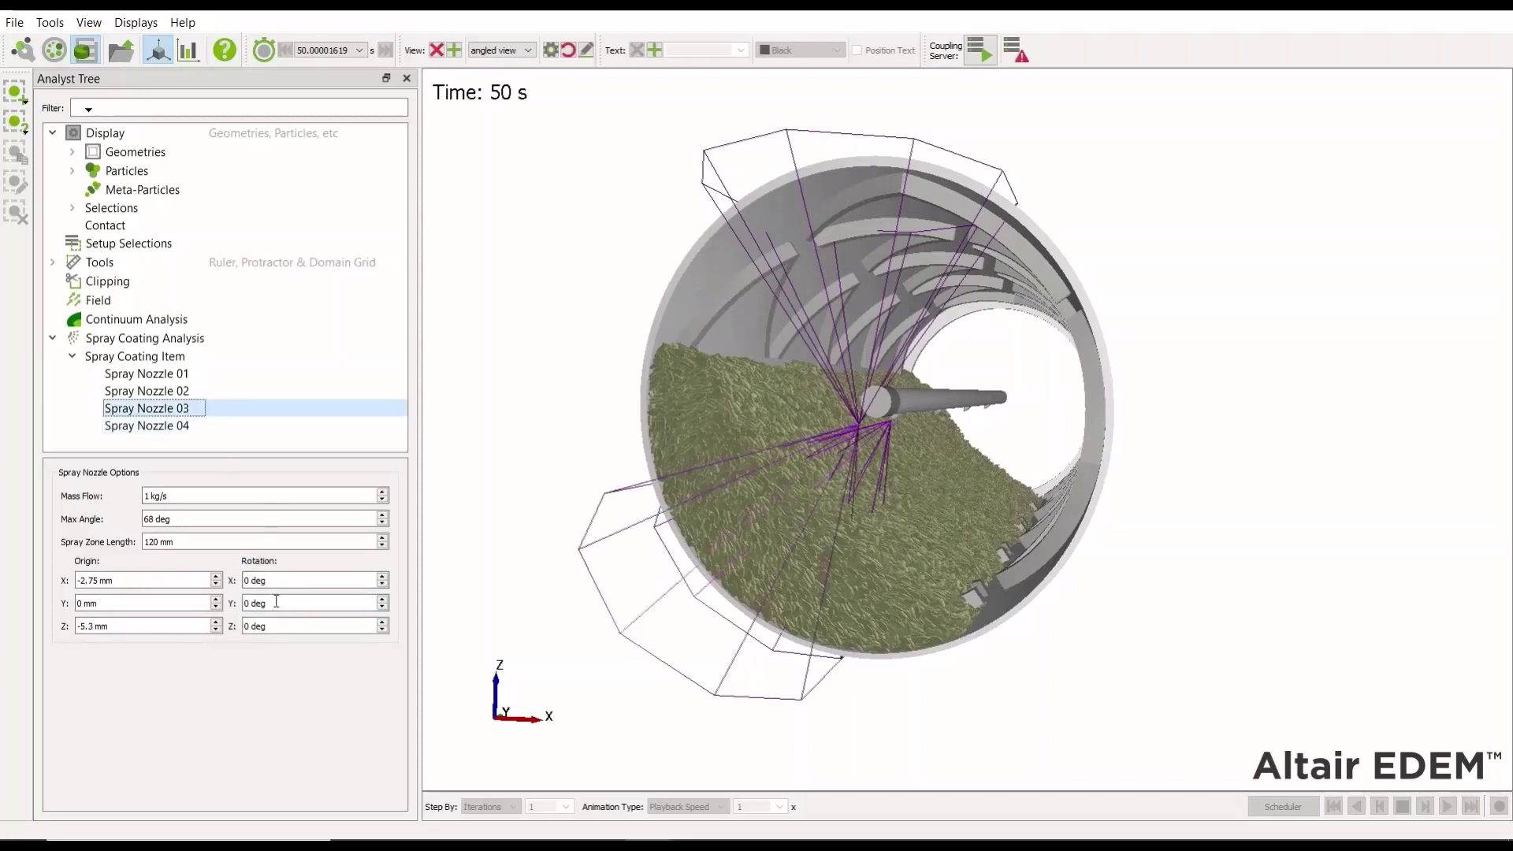
left_click(147, 391)
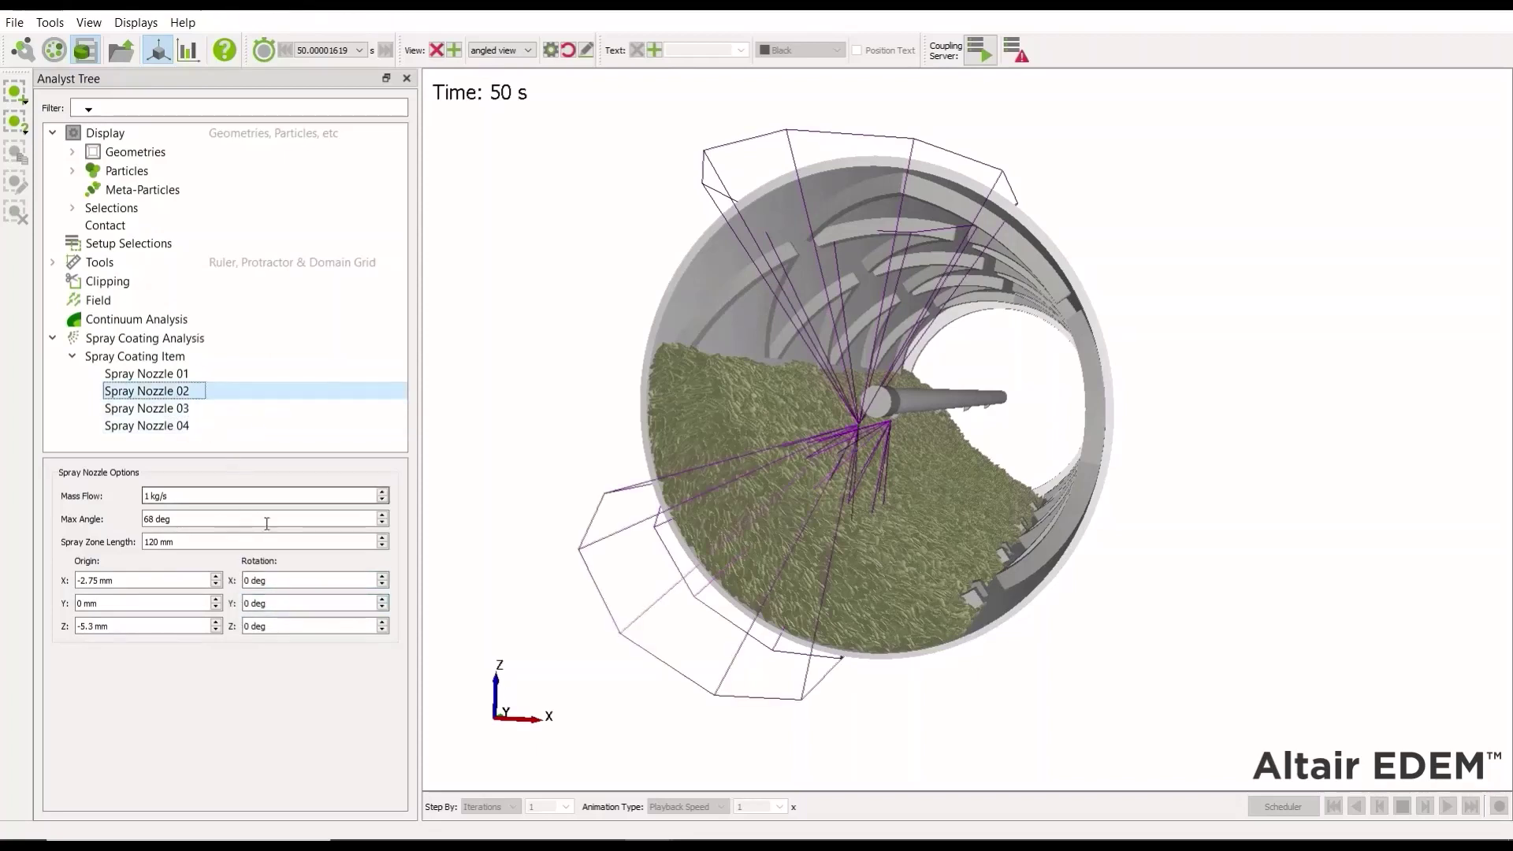
double_click(268, 602)
key("ctrl+v")
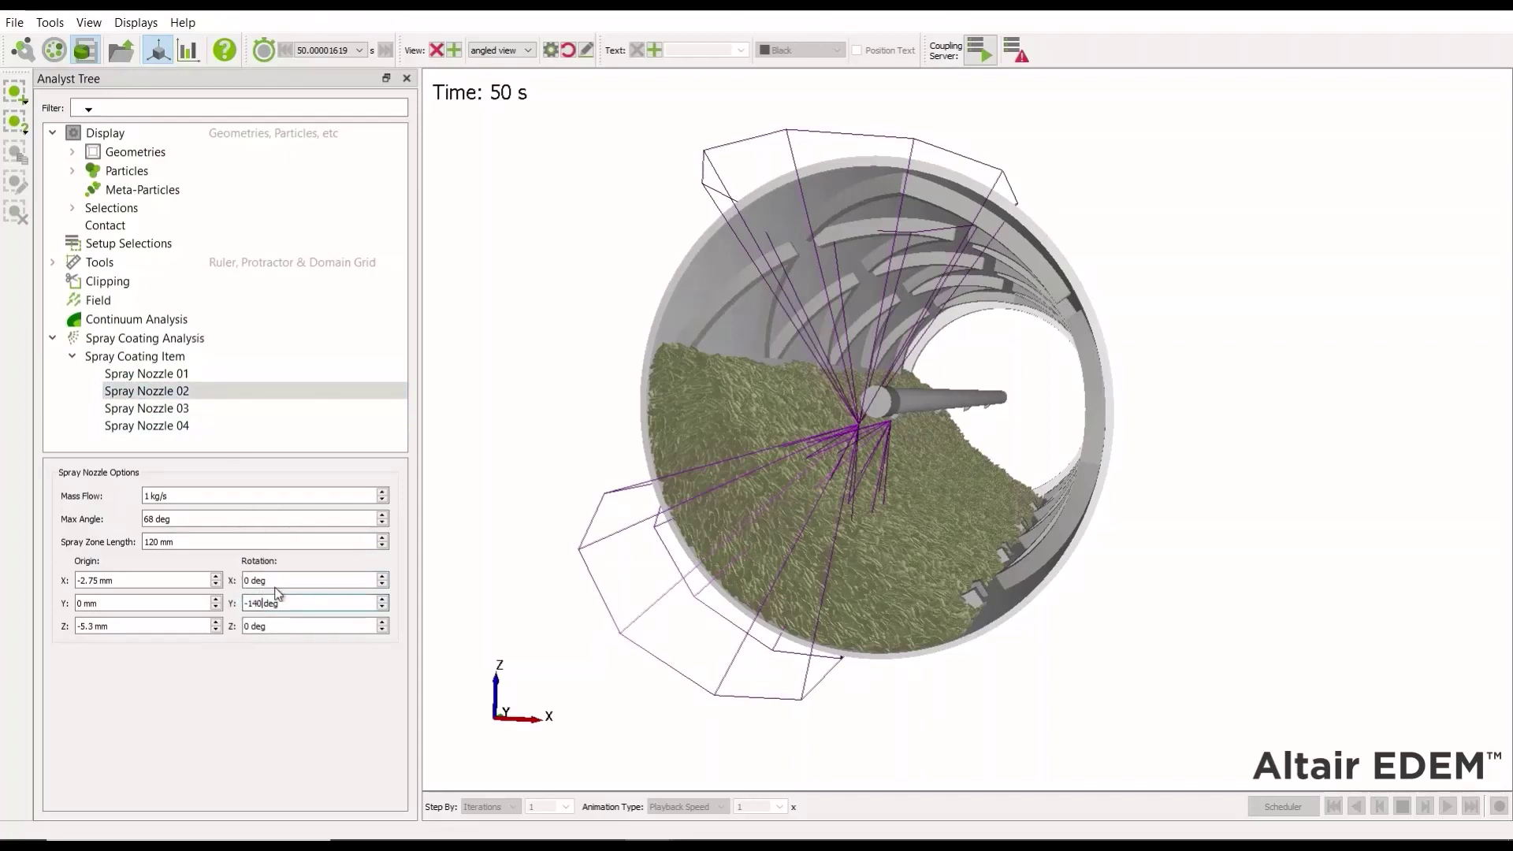
left_click(284, 581)
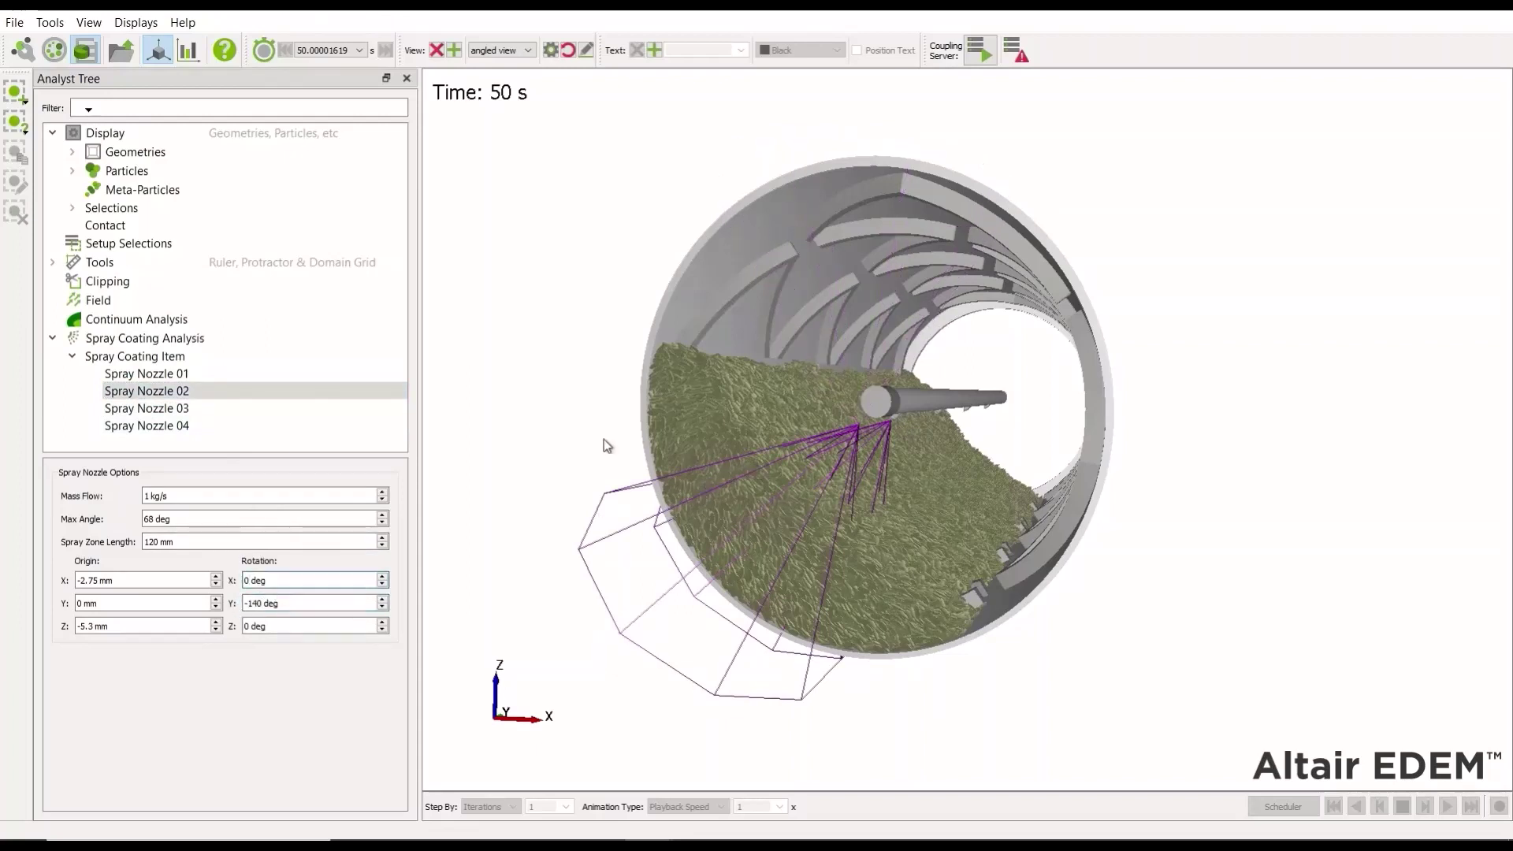
left_click(149, 389)
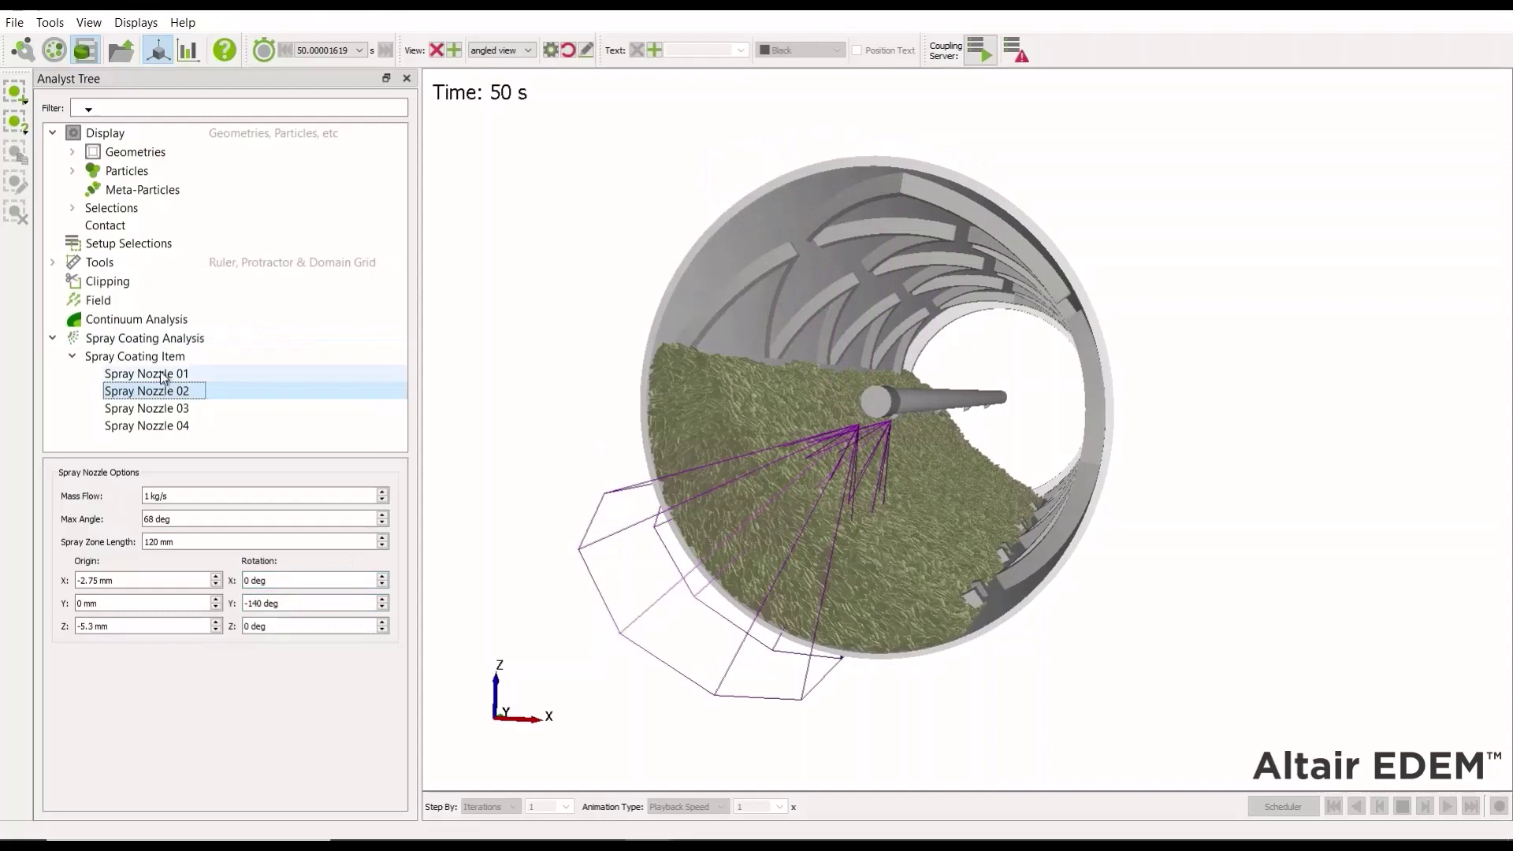
- Go through Spray Nozzles 01 to 04 and back, checking their origin, rotation and spray zone settings
left_click(159, 372)
key("Down")
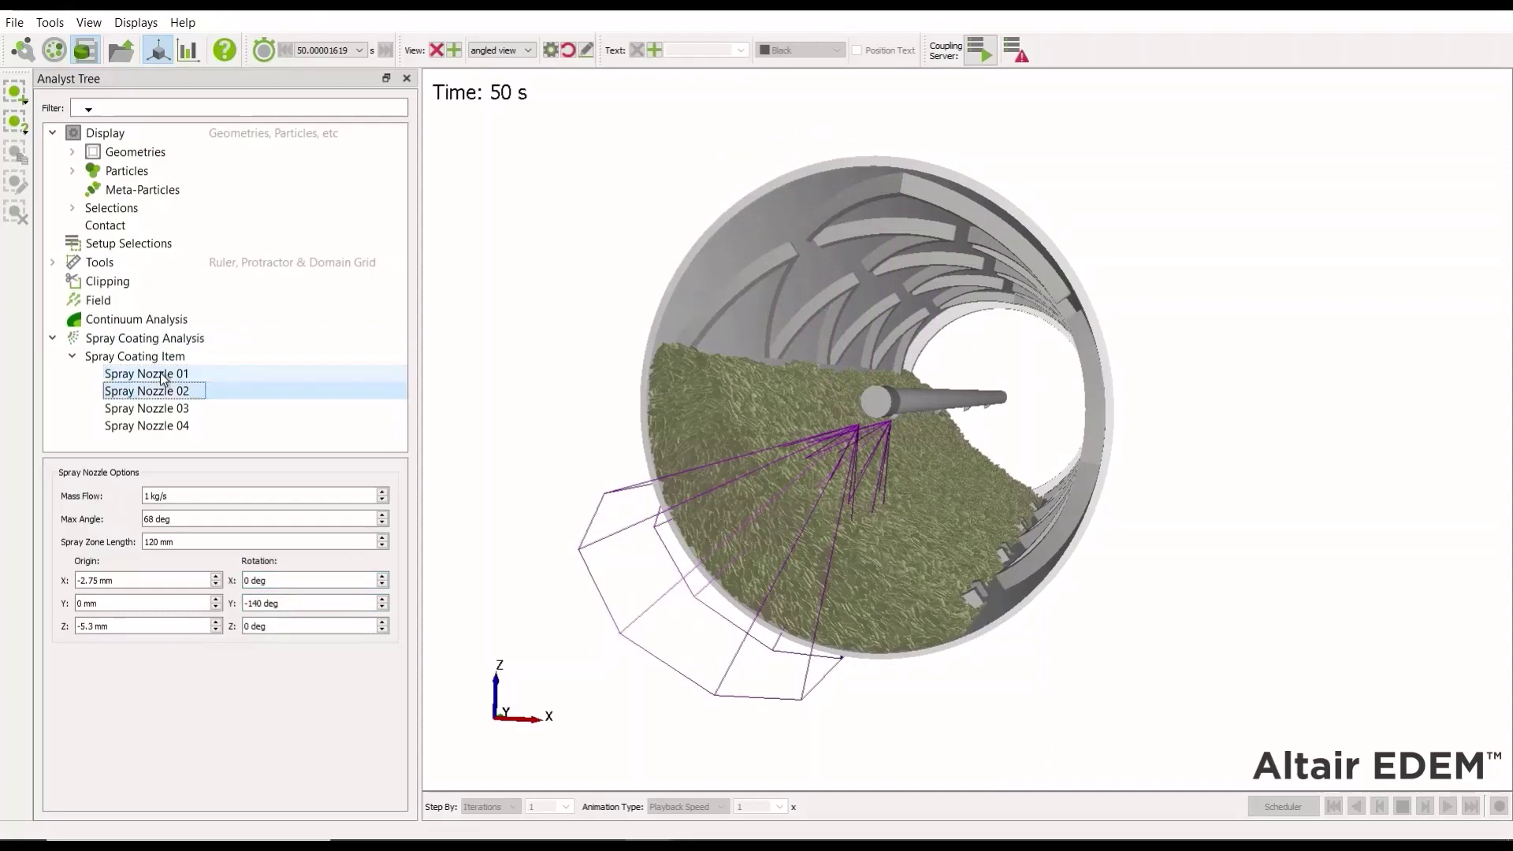
key("Down")
key("Down")
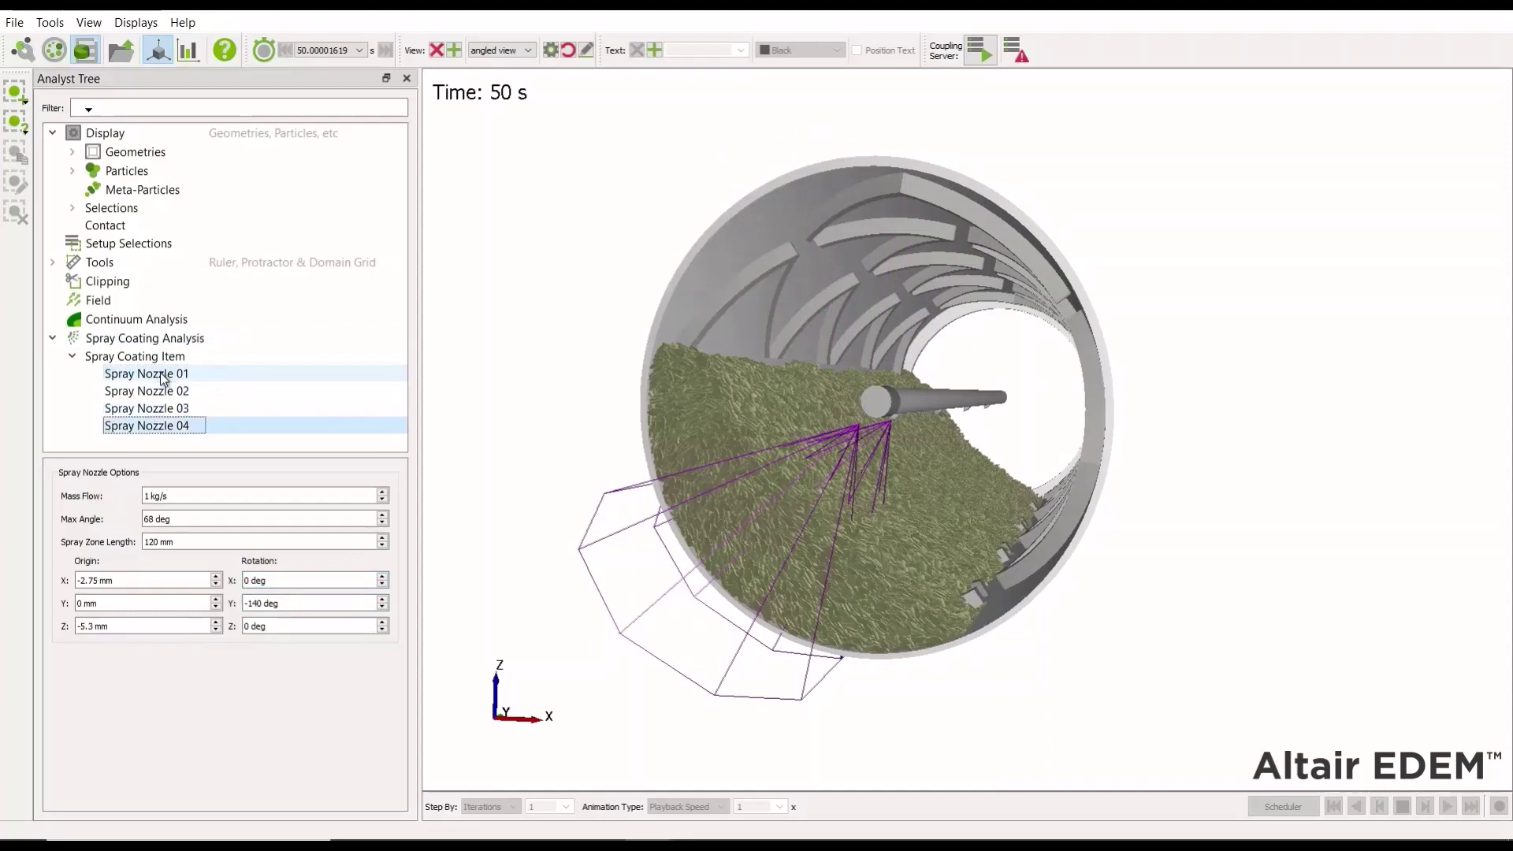
key("Up")
key("Up")
key("Up")
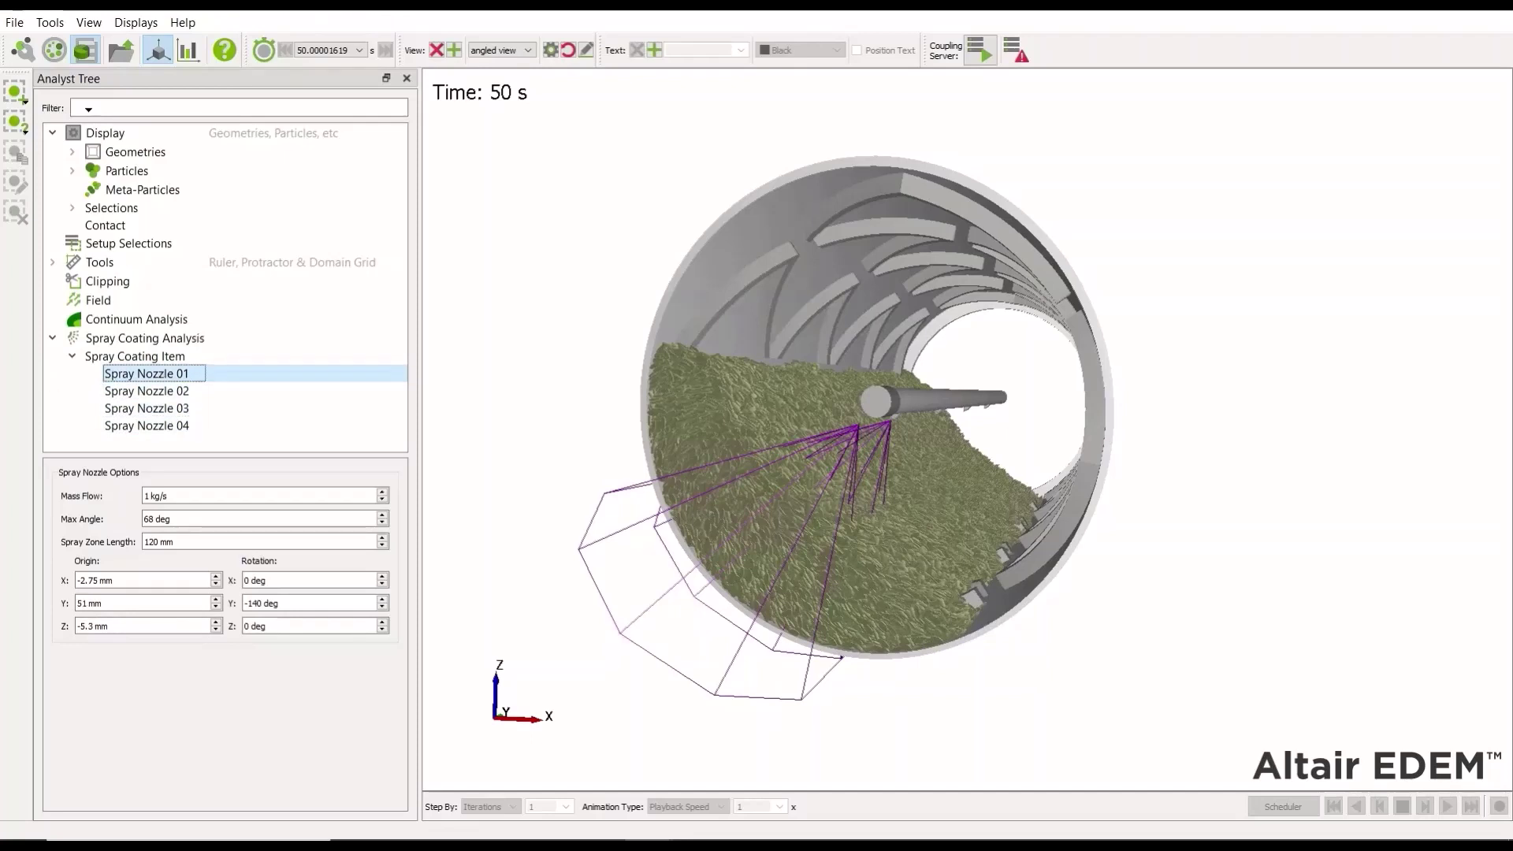
- Set the Y origin of Spray Nozzle 02 to 151 mm
left_click(169, 391)
double_click(80, 604)
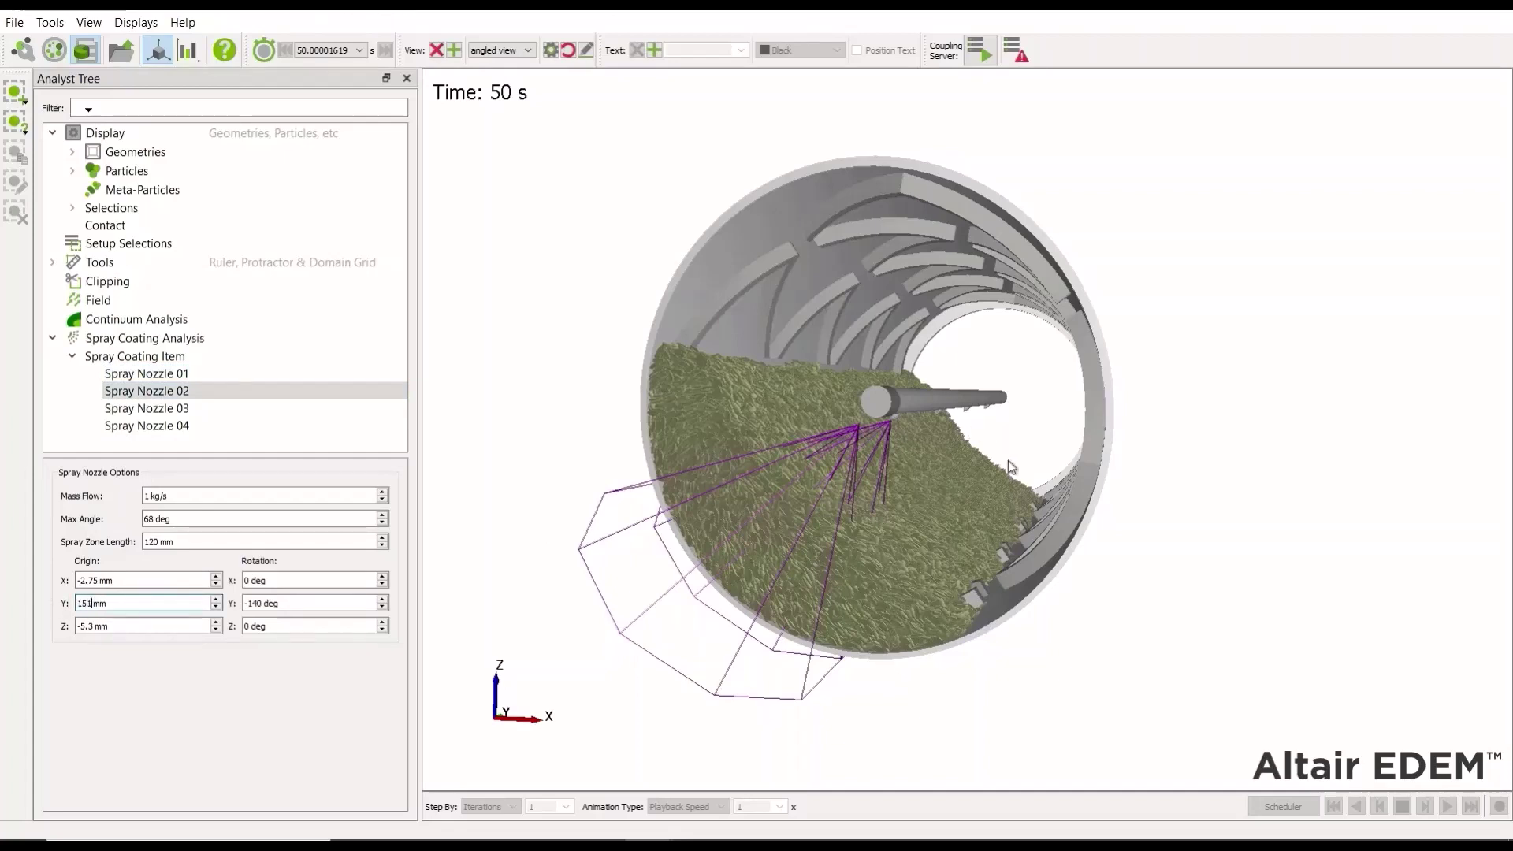
type("151")
left_click(150, 580)
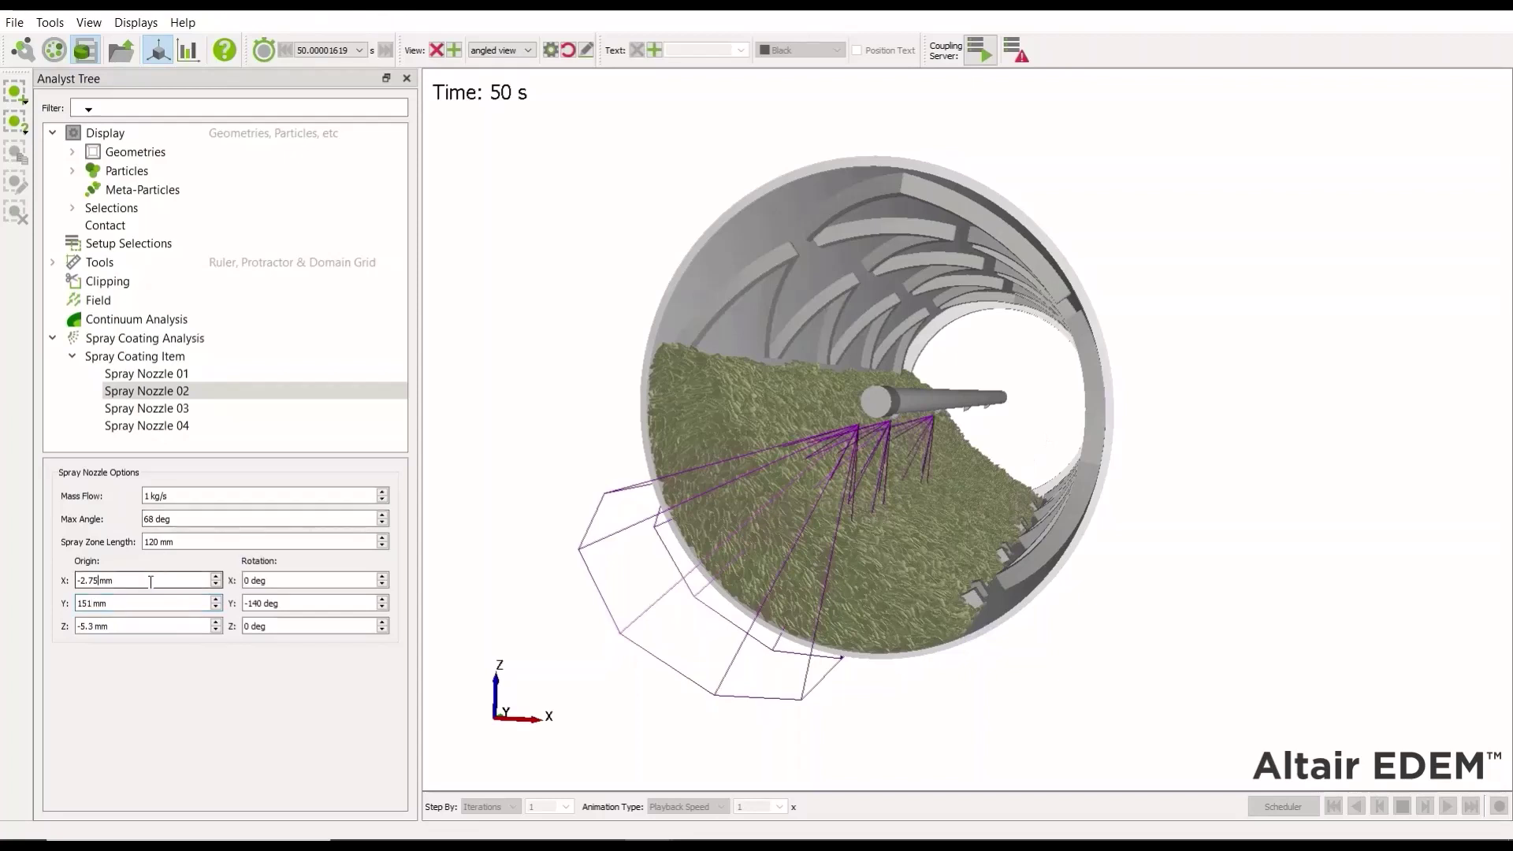
- Set the Y origin of Spray Nozzle 03 to 251 mm
left_click(146, 409)
left_click(79, 604)
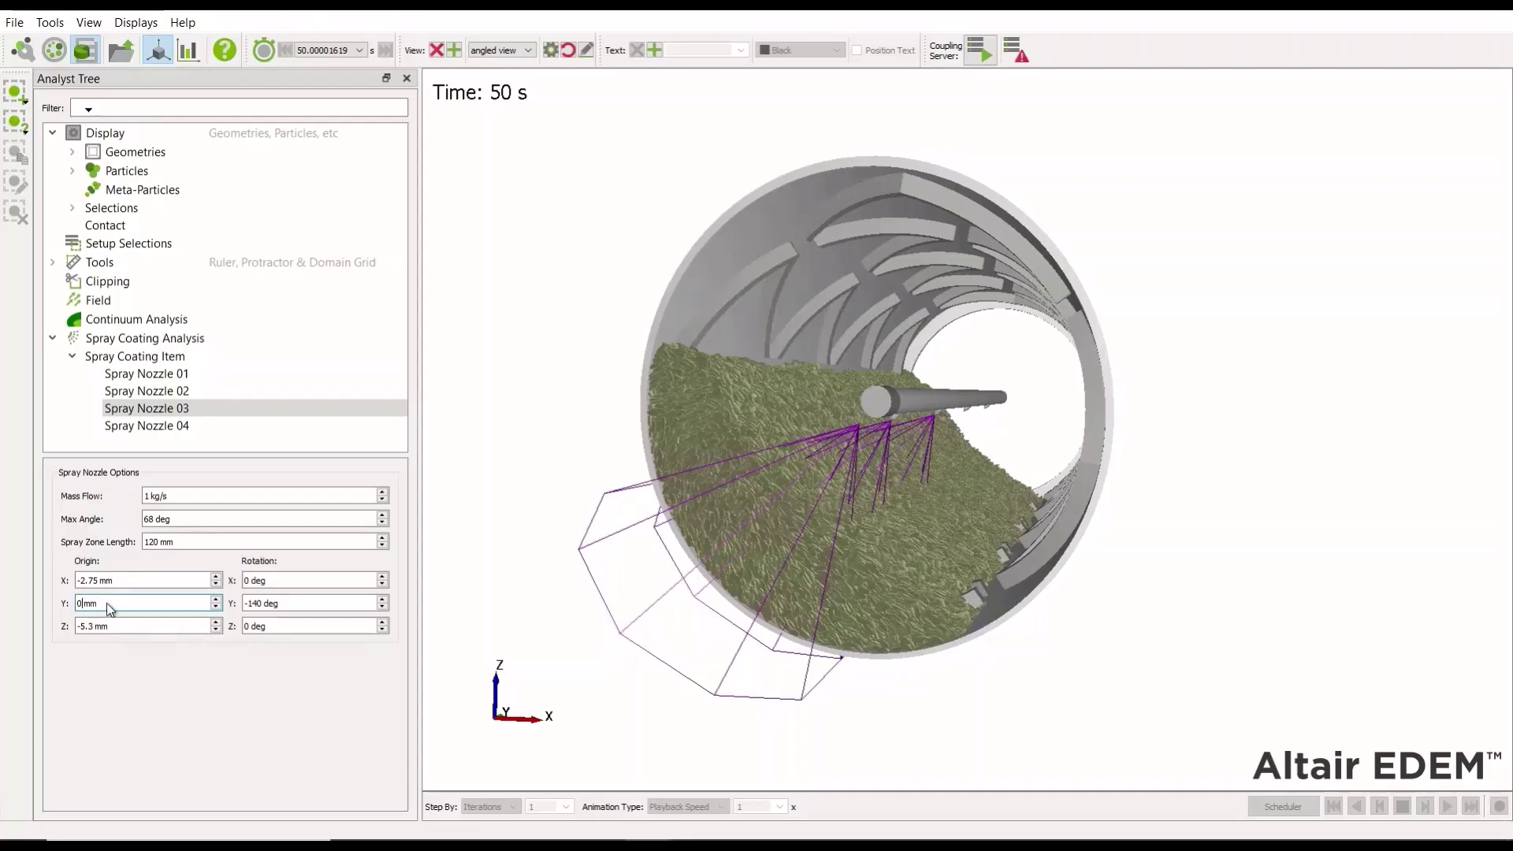
type("251")
key("Tab")
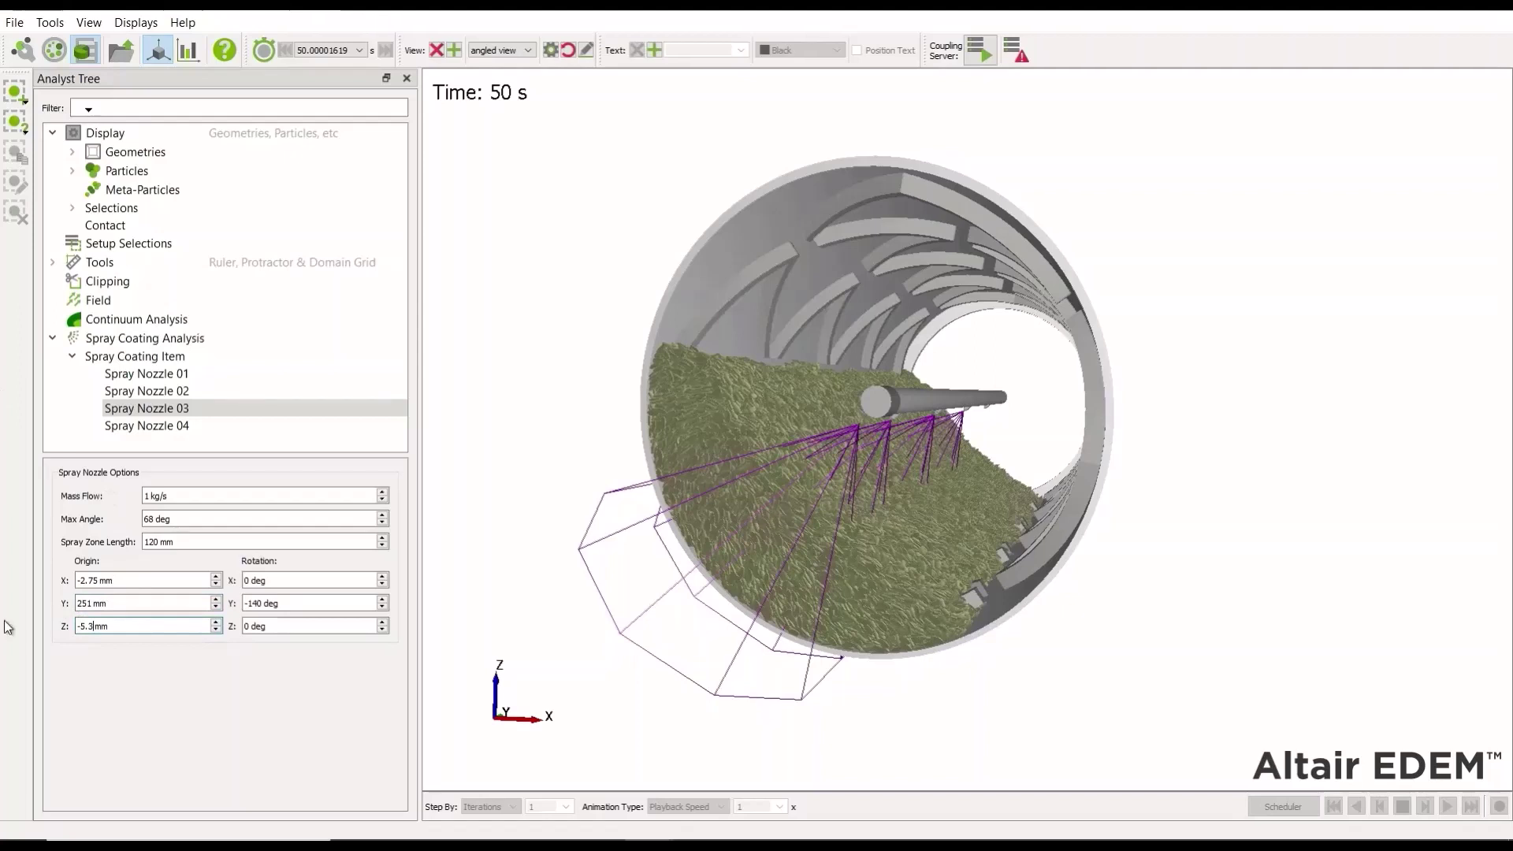
- Set the Y origin of Spray Nozzle 04 to 351 mm
left_click(181, 426)
double_click(93, 604)
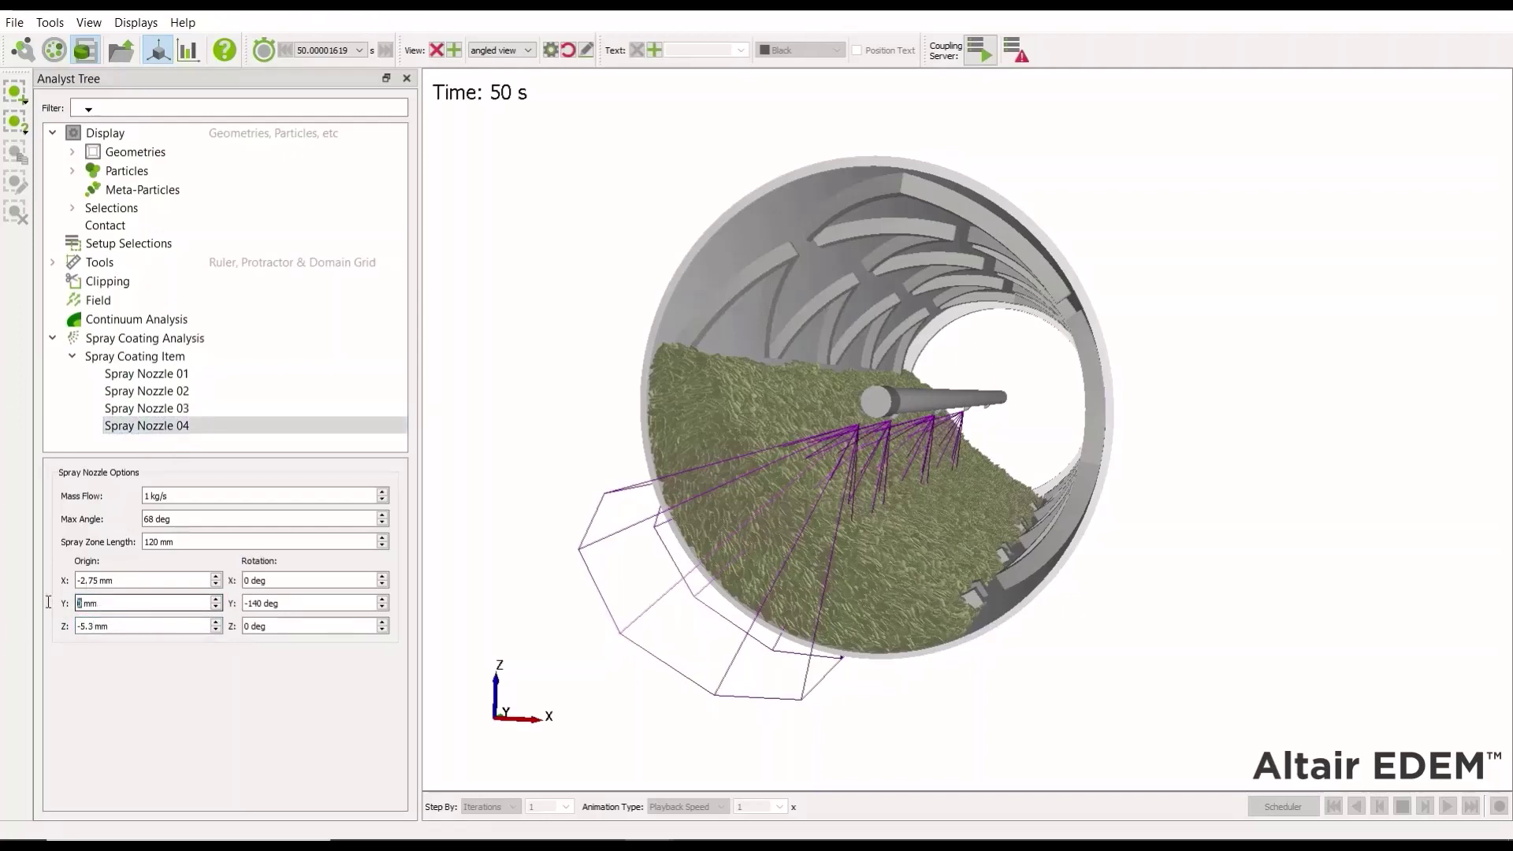
type("35")
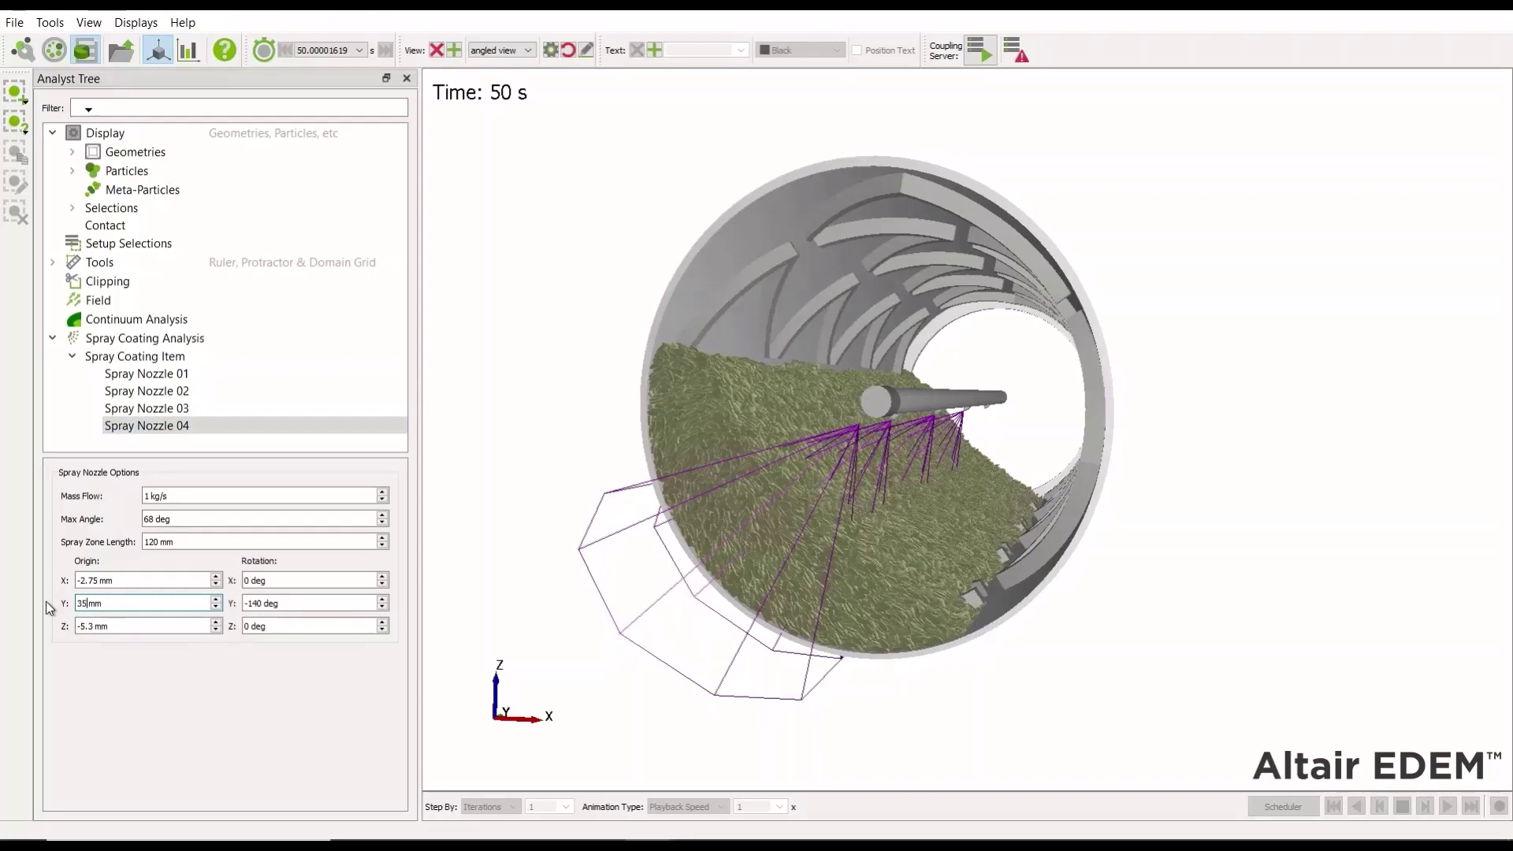
type("1")
left_click(142, 580)
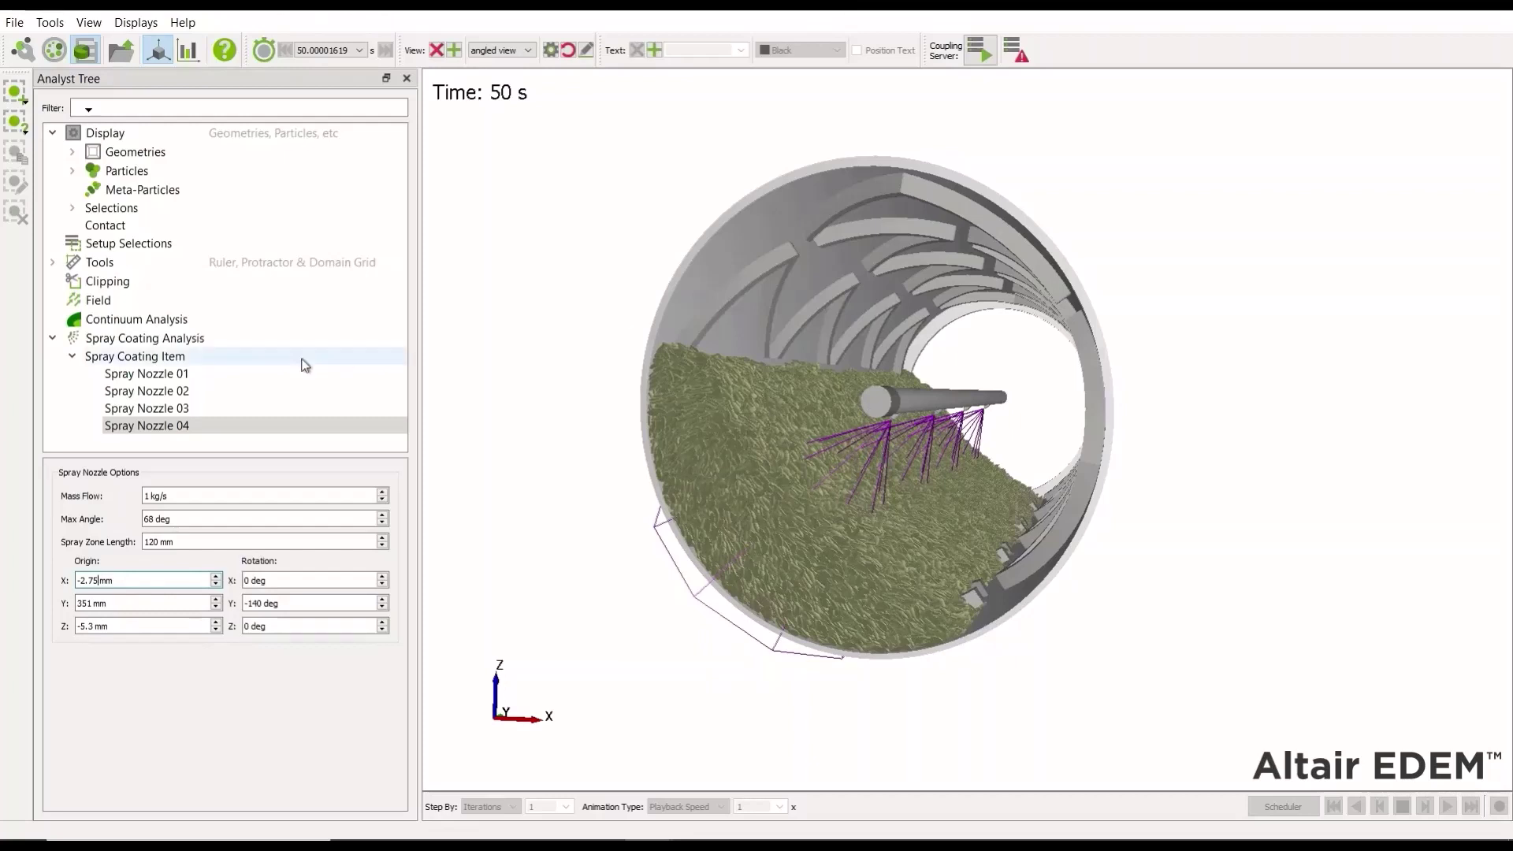
- Run the spray coating analysis for the Spray Coating Item and agree to proceed with navigation disabled
right_click(141, 351)
right_click(135, 339)
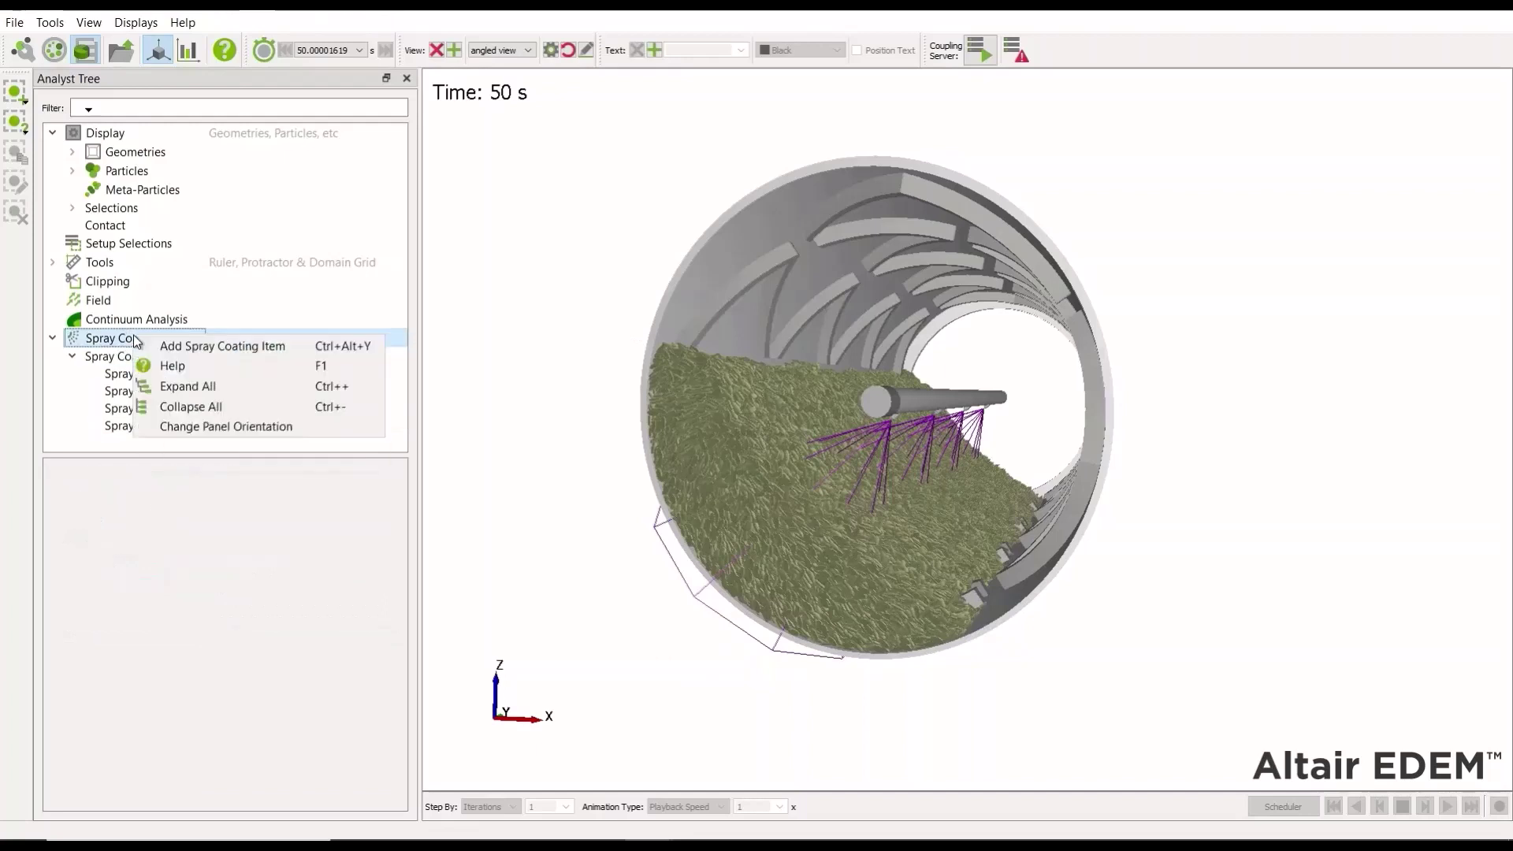
left_click(114, 357)
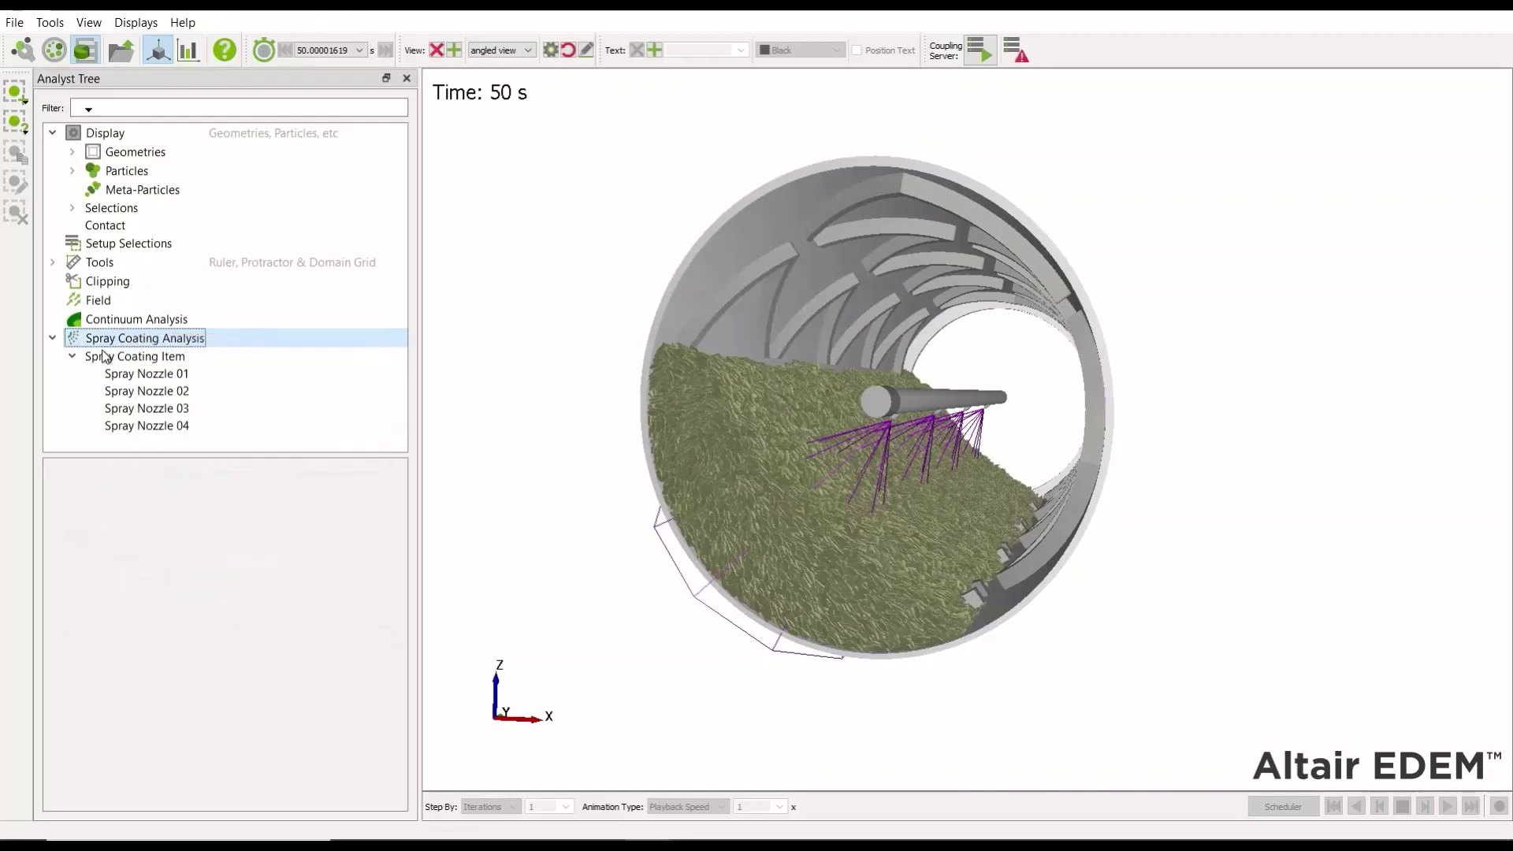
left_click(114, 357)
right_click(116, 357)
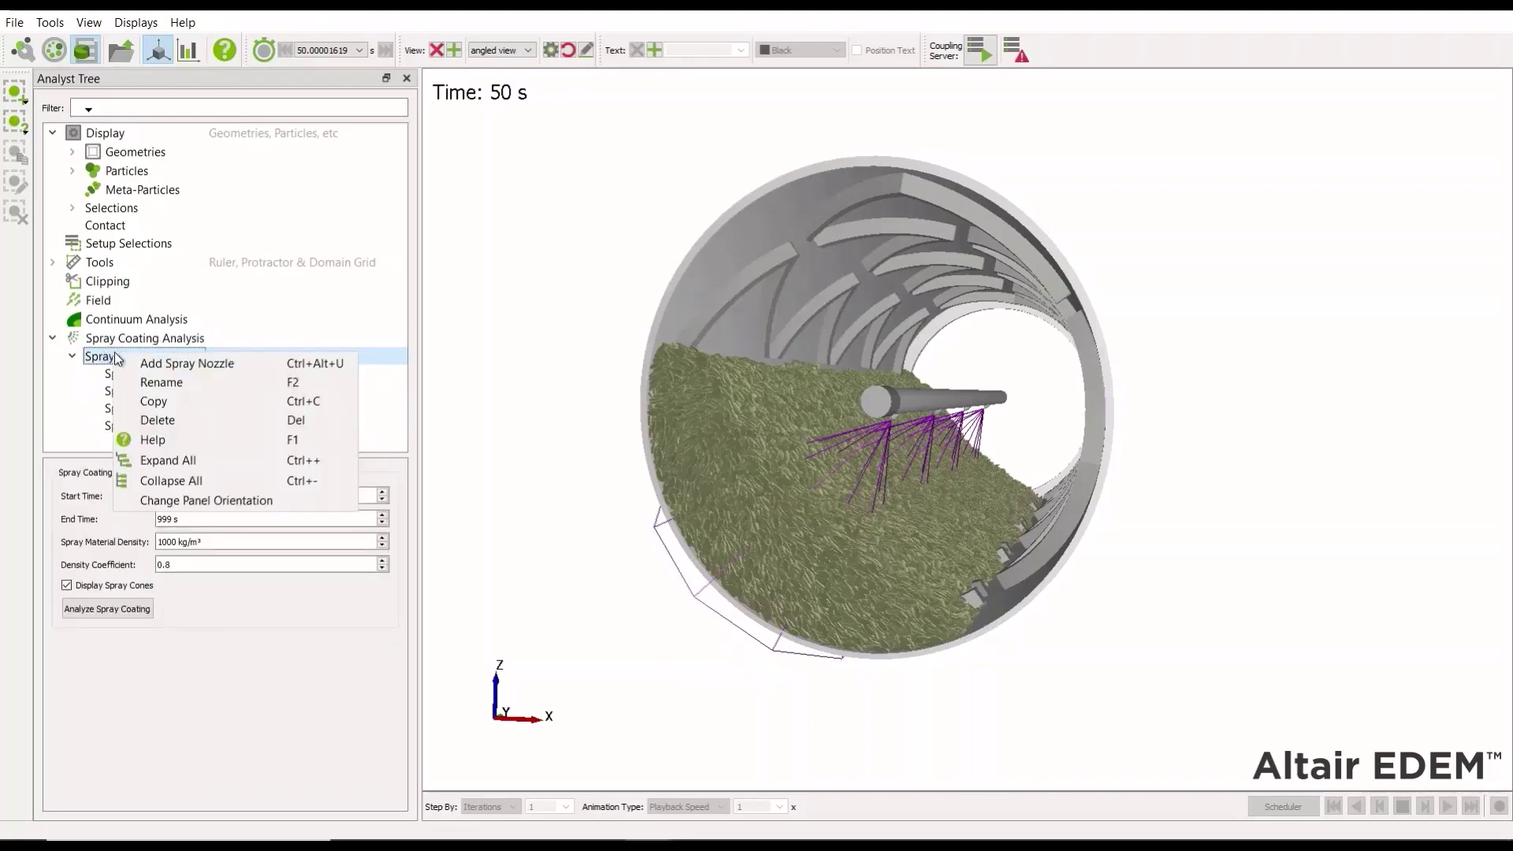
left_click(254, 669)
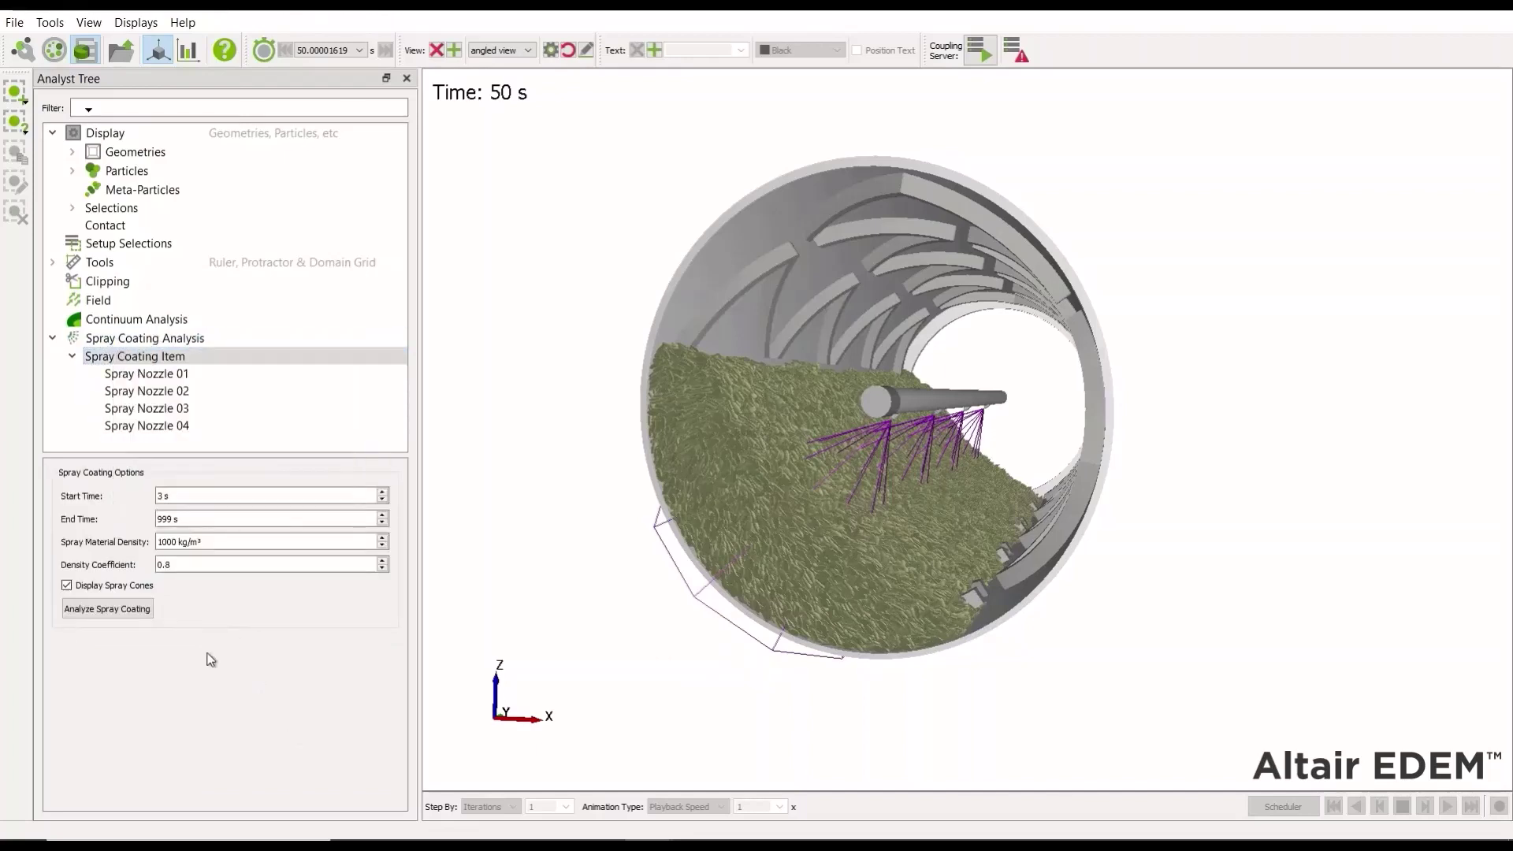
left_click(119, 609)
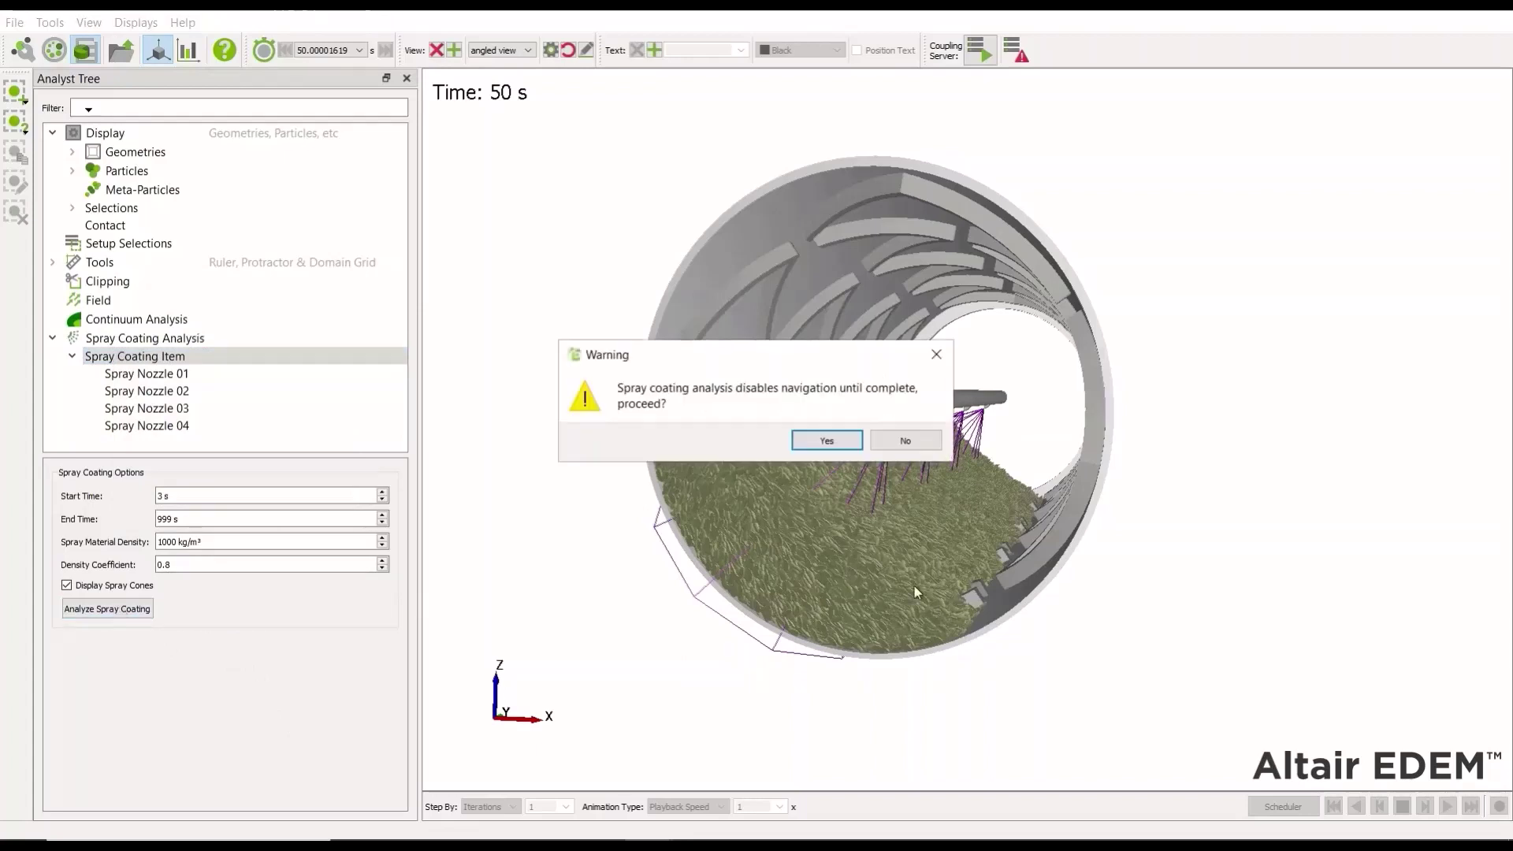
left_click(827, 441)
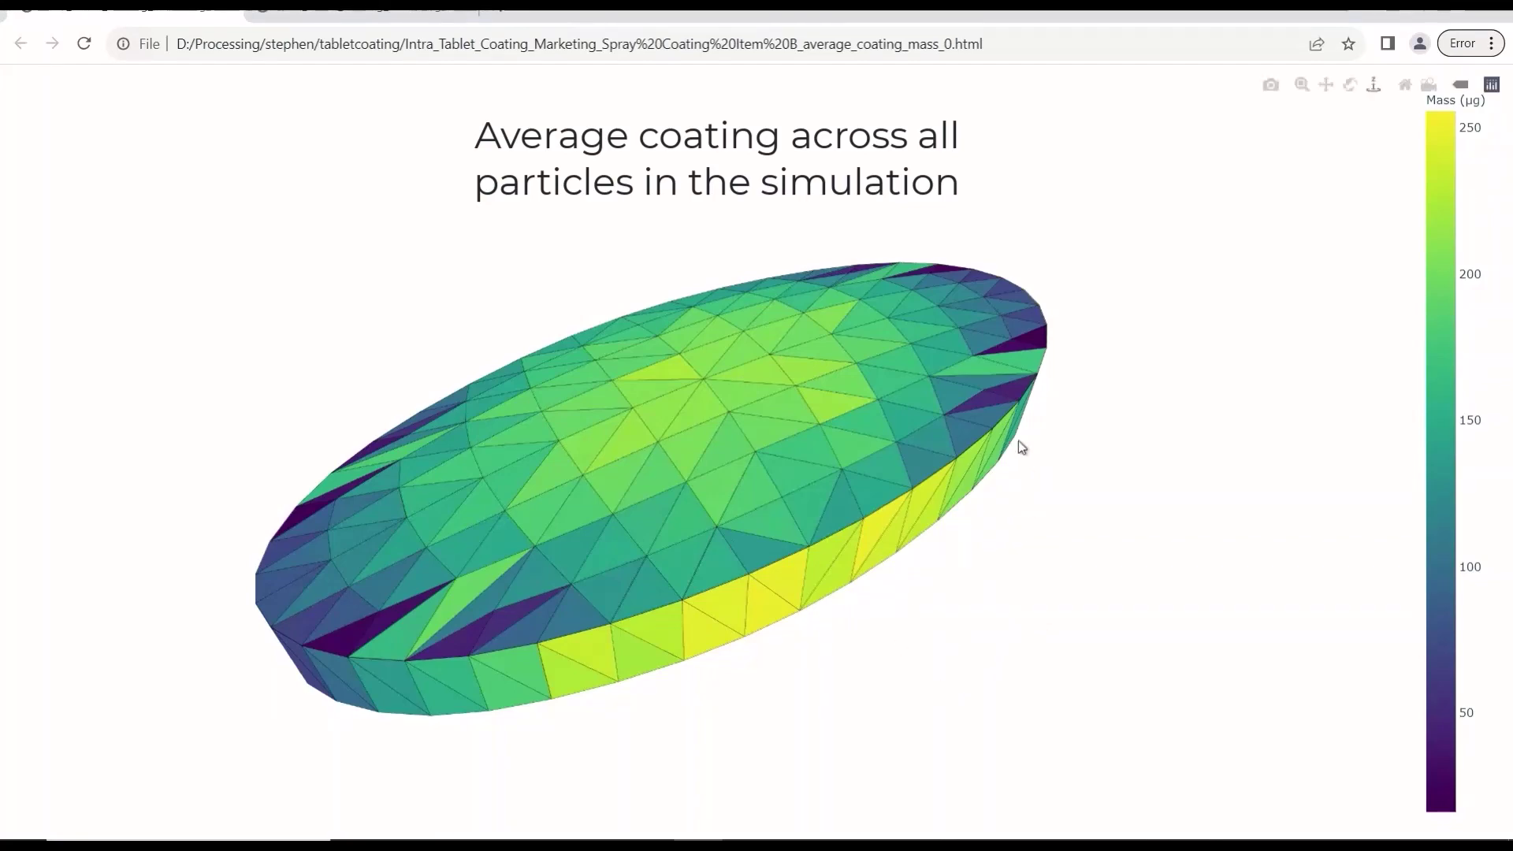
- In the browser, examine the 3D plots of average coating mass and average coating thickness from several angles
left_click_drag(1128, 509, 1080, 412)
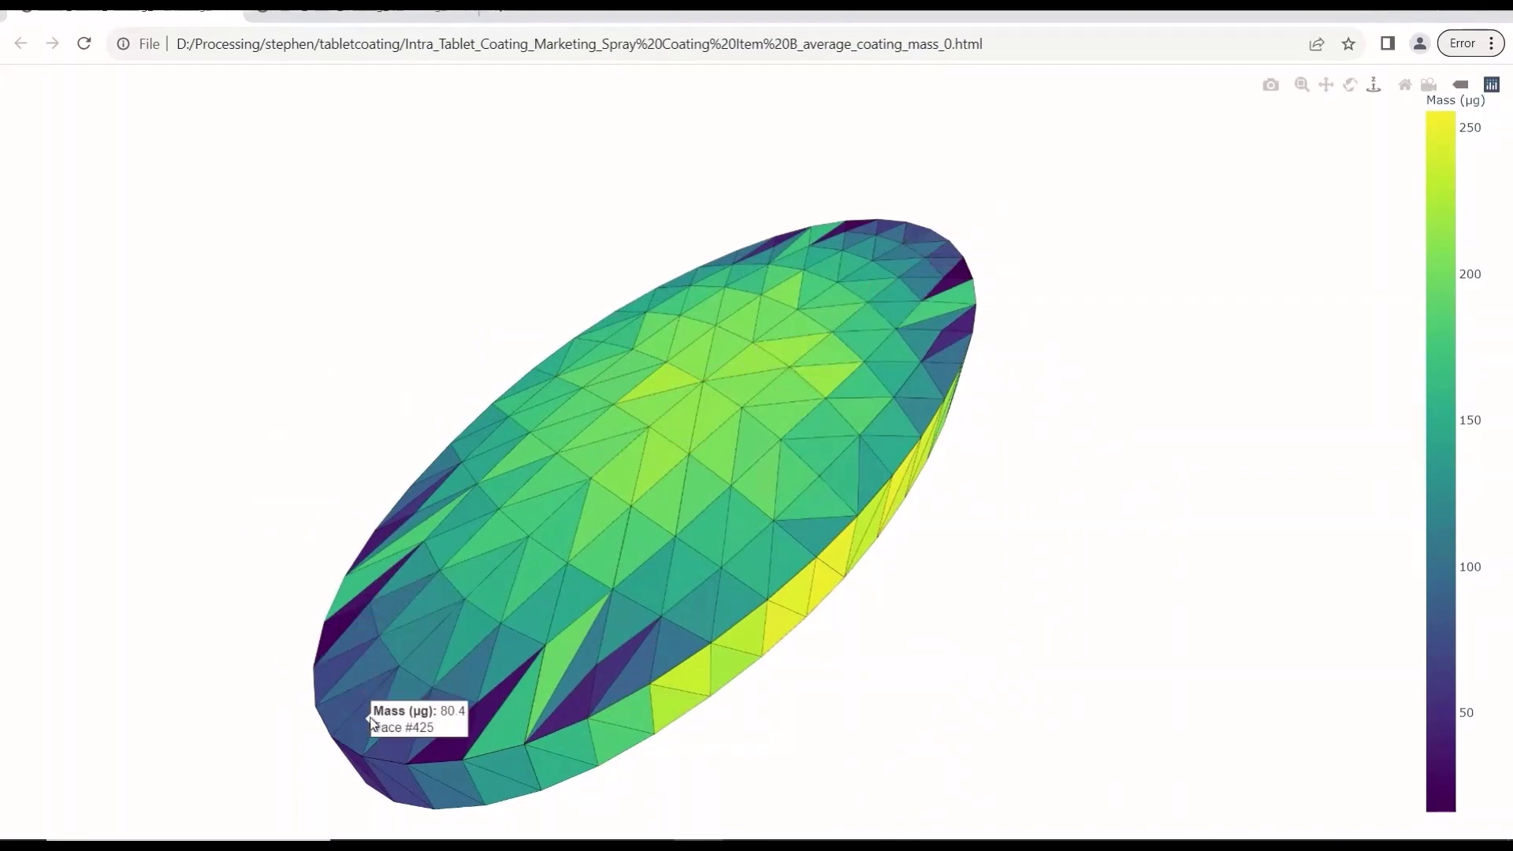
left_click_drag(995, 627, 890, 631)
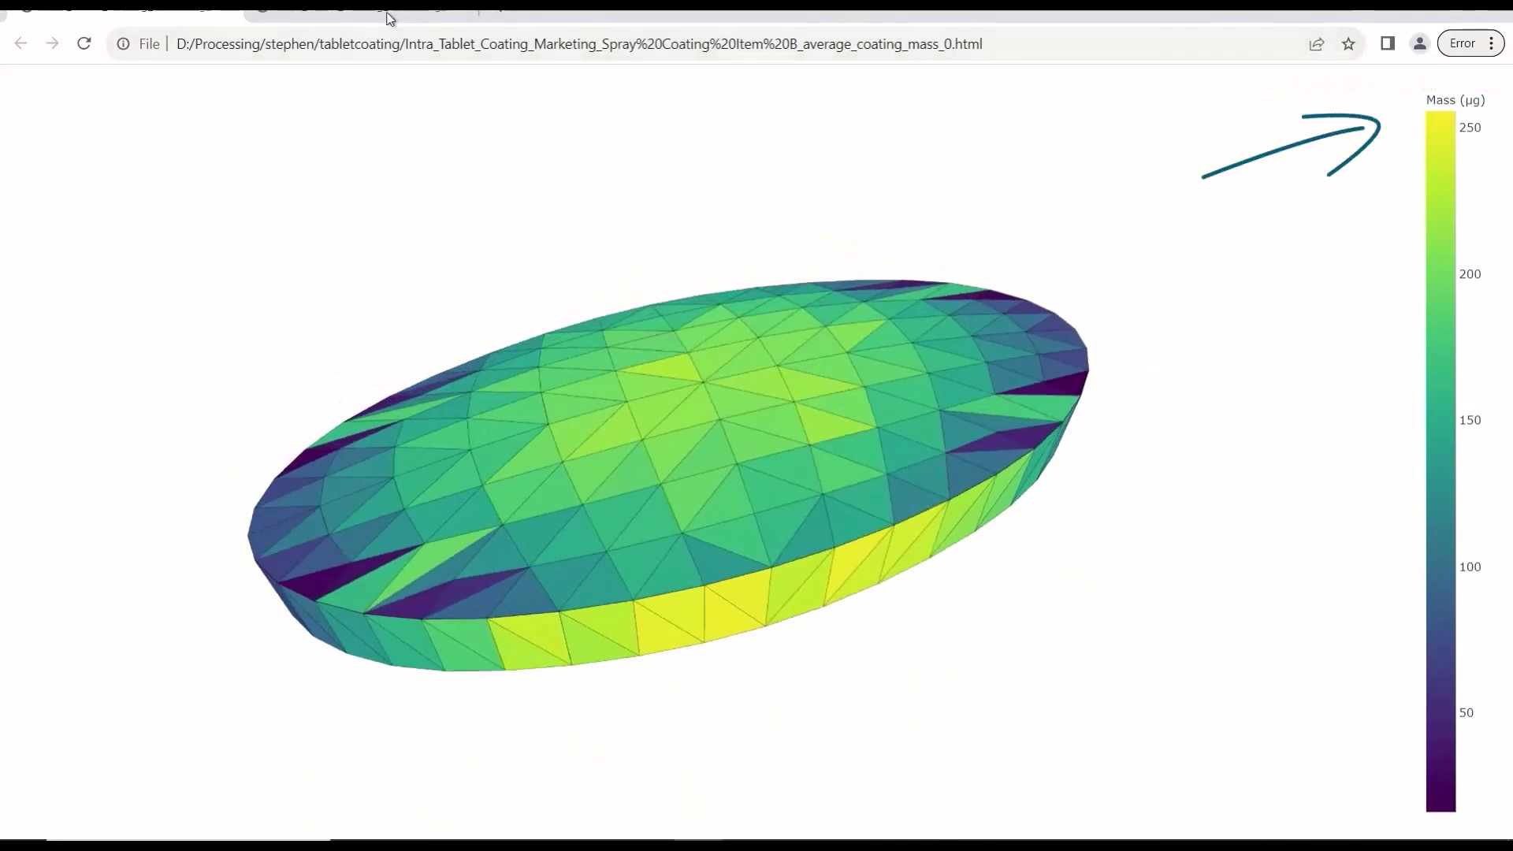
key("ctrl+Tab")
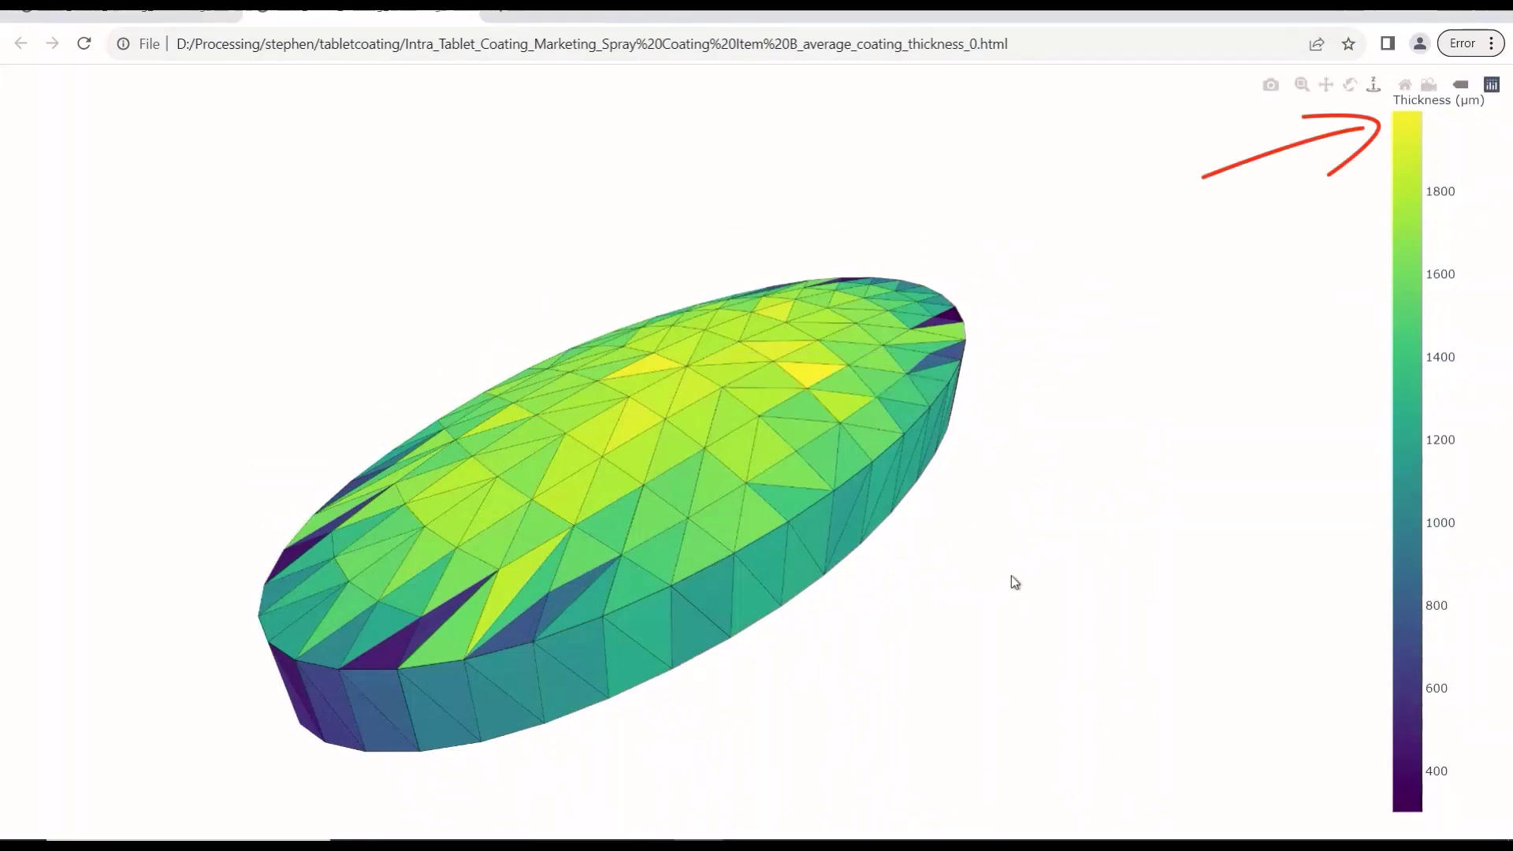
mouse_move(1009, 581)
left_mouse_down()
mouse_move(919, 584)
mouse_move(888, 463)
mouse_move(733, 281)
mouse_move(727, 189)
mouse_move(709, 166)
mouse_move(706, 338)
mouse_move(817, 500)
mouse_move(972, 640)
mouse_move(946, 645)
left_mouse_up()
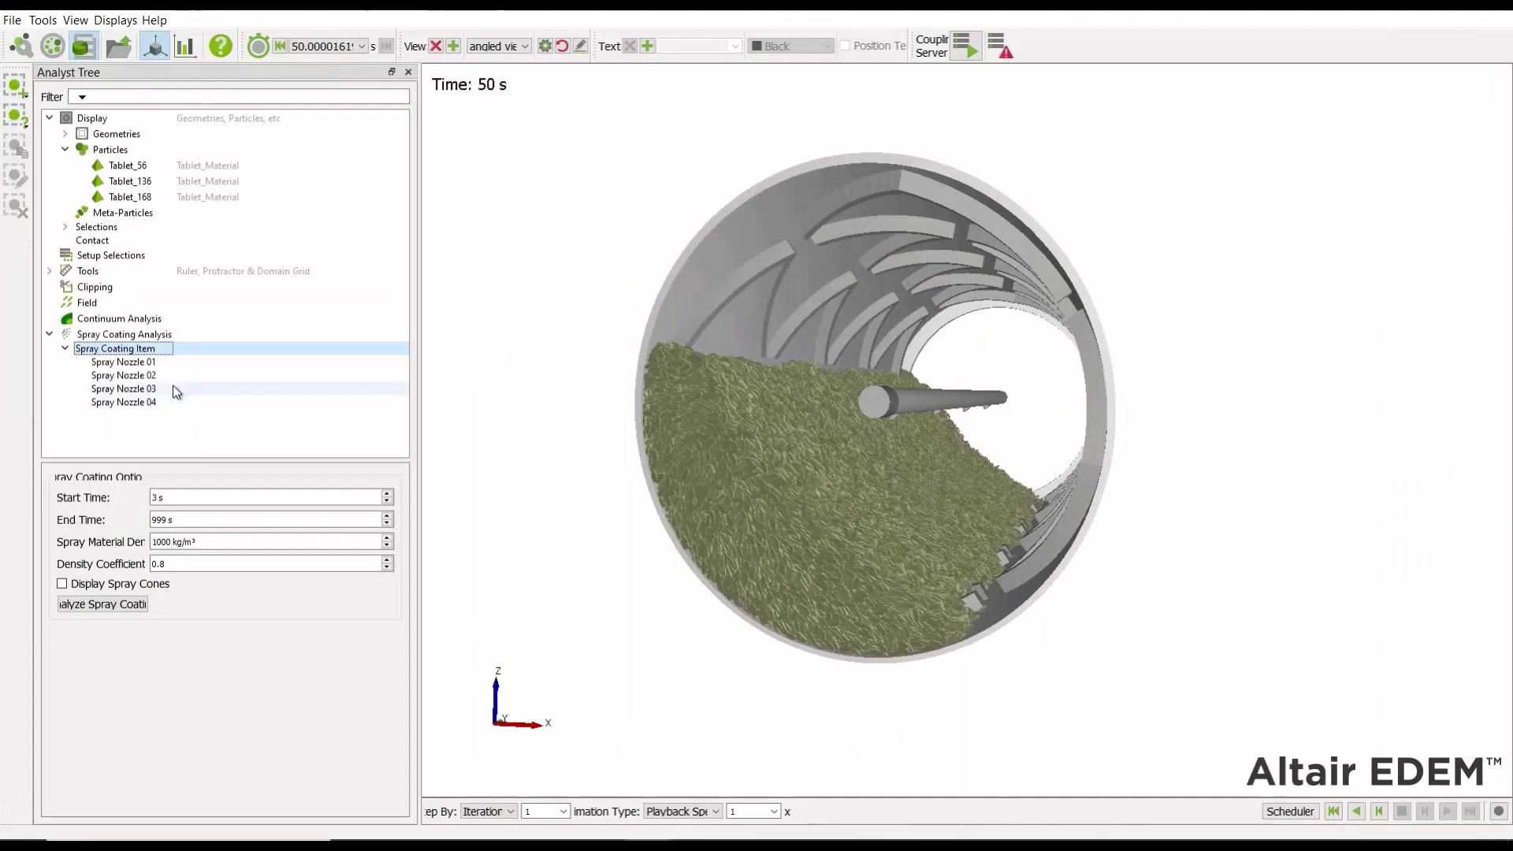
- In EDEM, choose Spray Coating Item - Mass as the coloring attribute for all particles
left_click(114, 149)
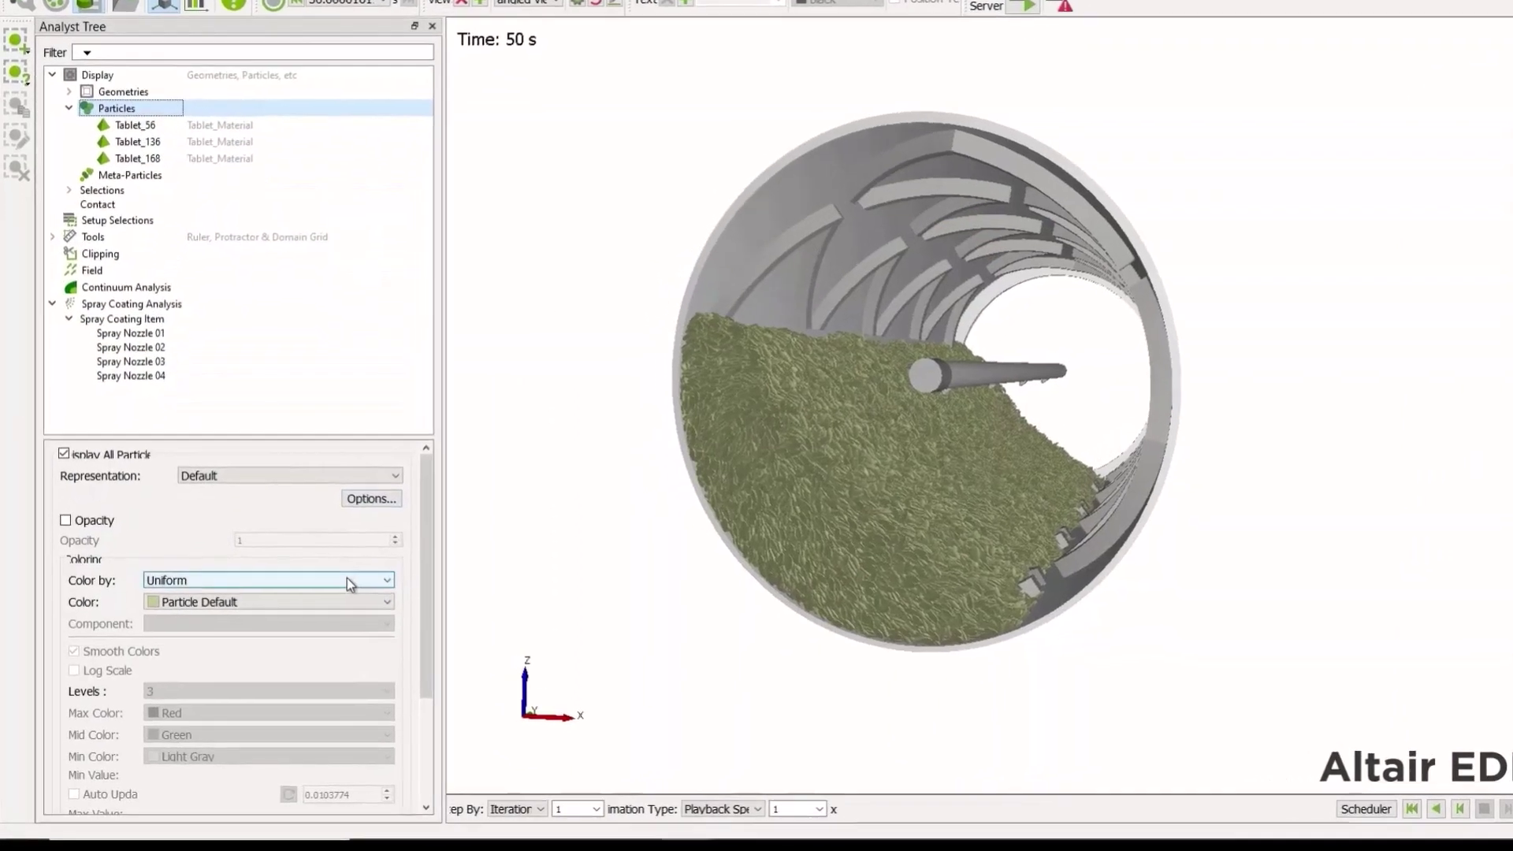
left_click(369, 561)
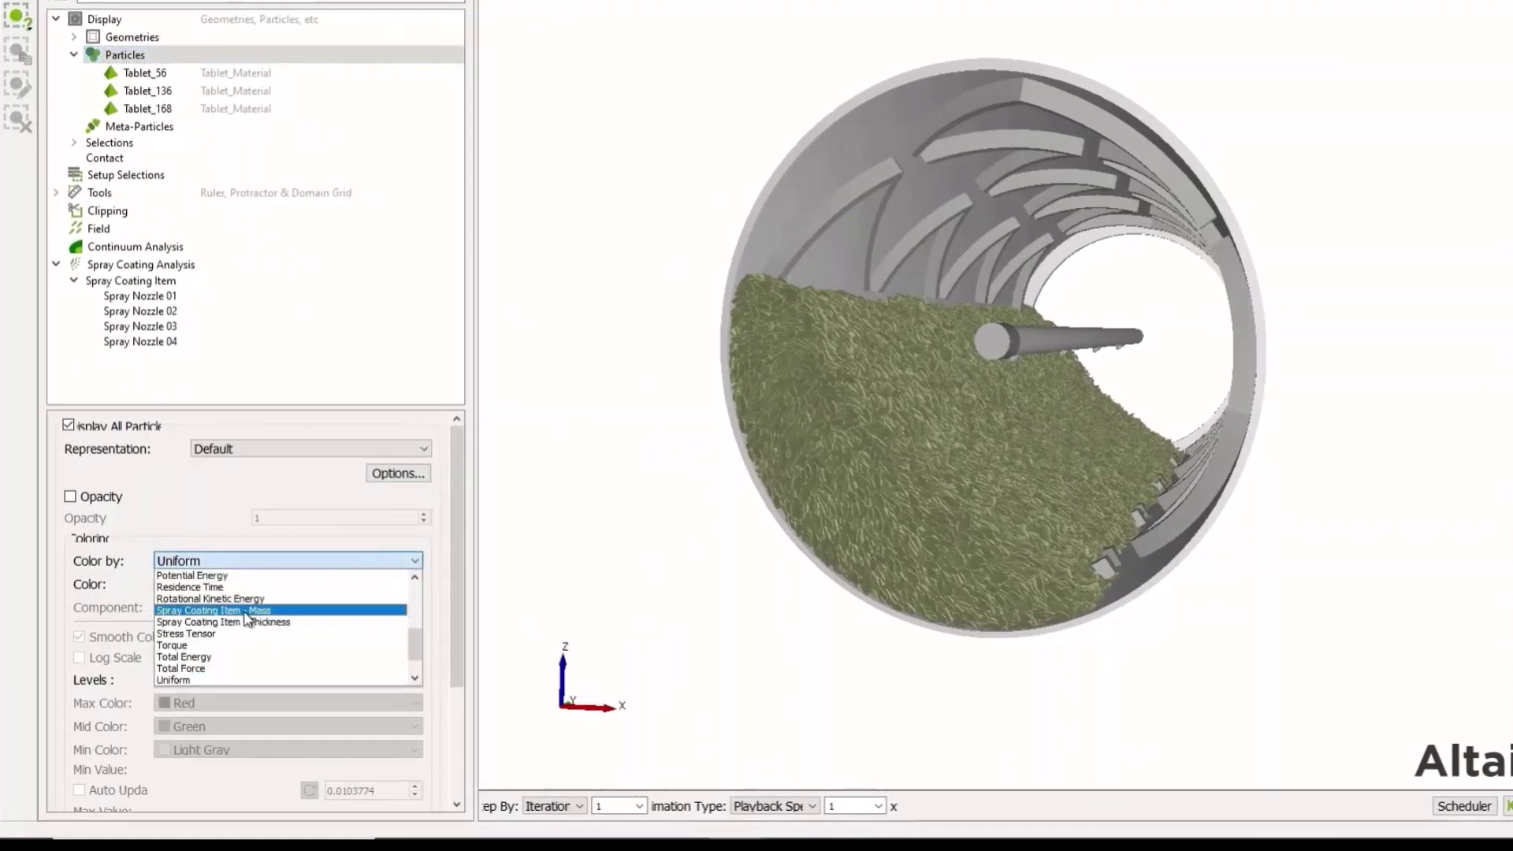
scroll(246, 618, "up", 3)
scroll(246, 619, "up", 2)
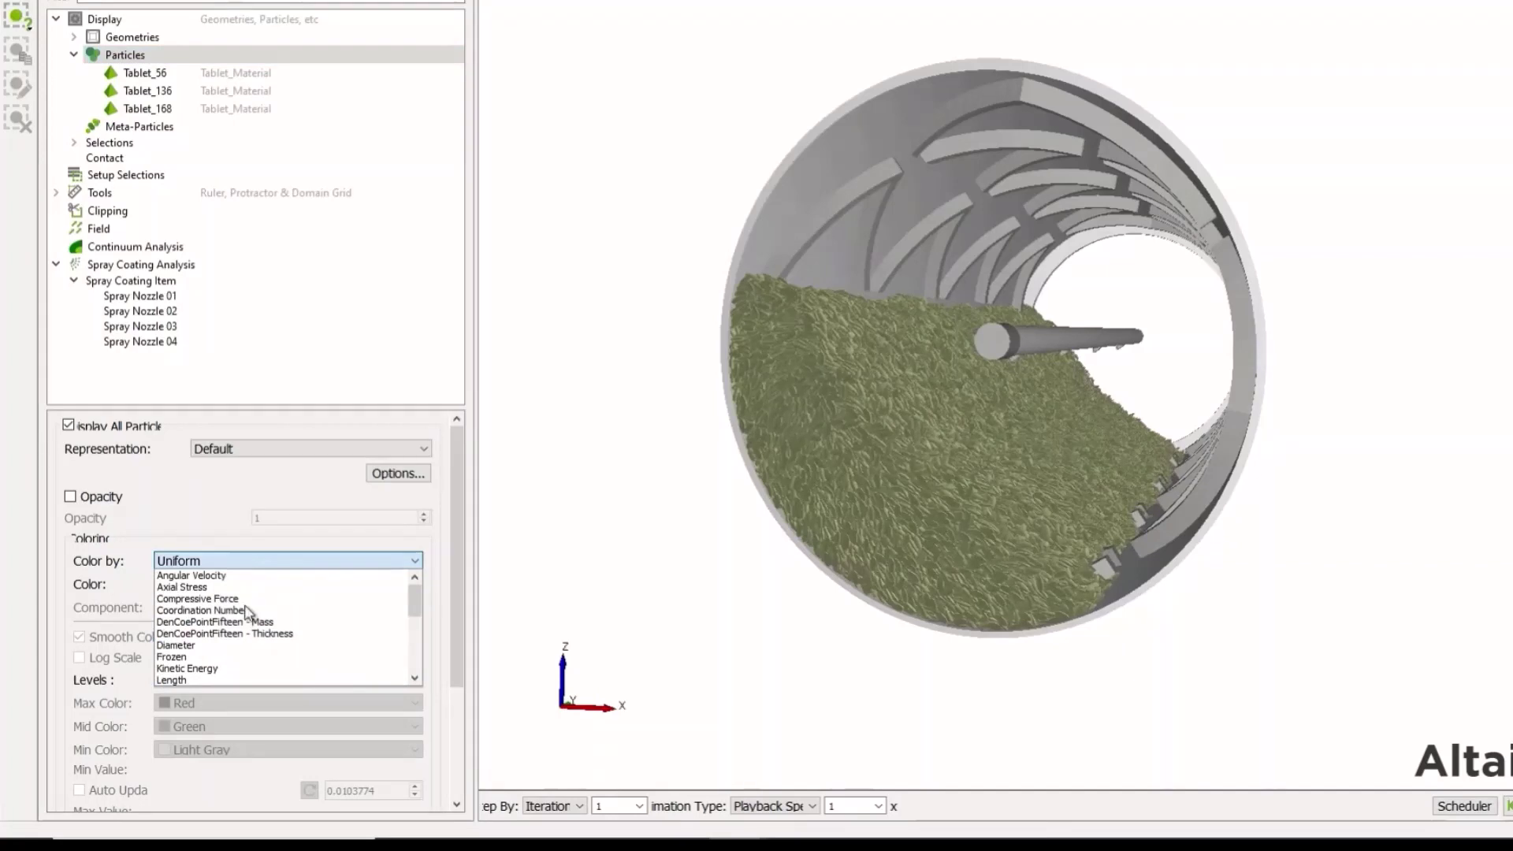
scroll(300, 599, "down", 4)
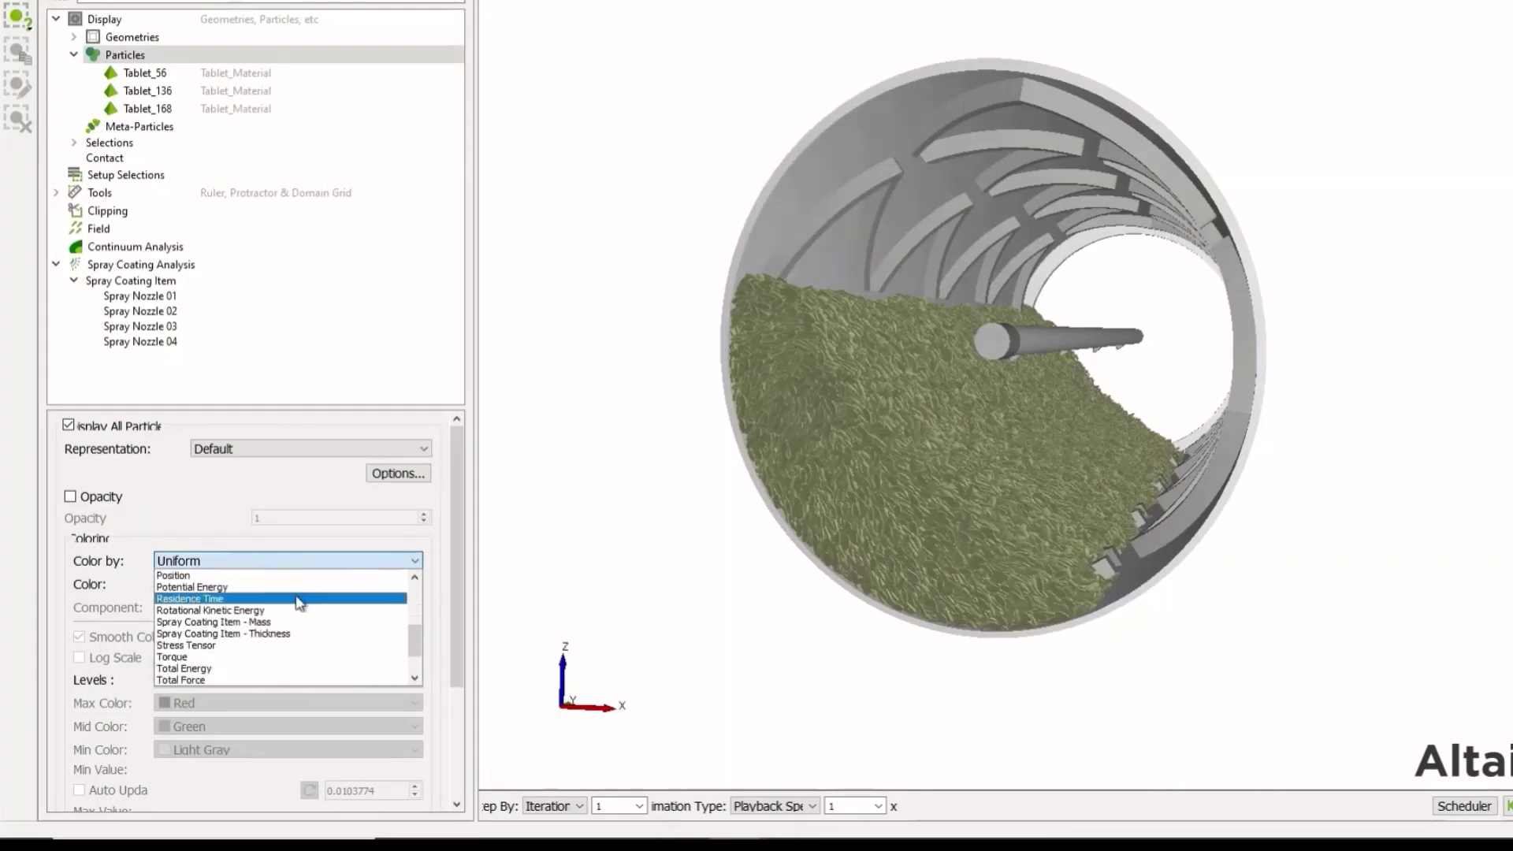
left_click(243, 623)
- Refresh the minimum and maximum values of the particle color scale and apply the coloring to all particles
scroll(445, 733, "down", 5)
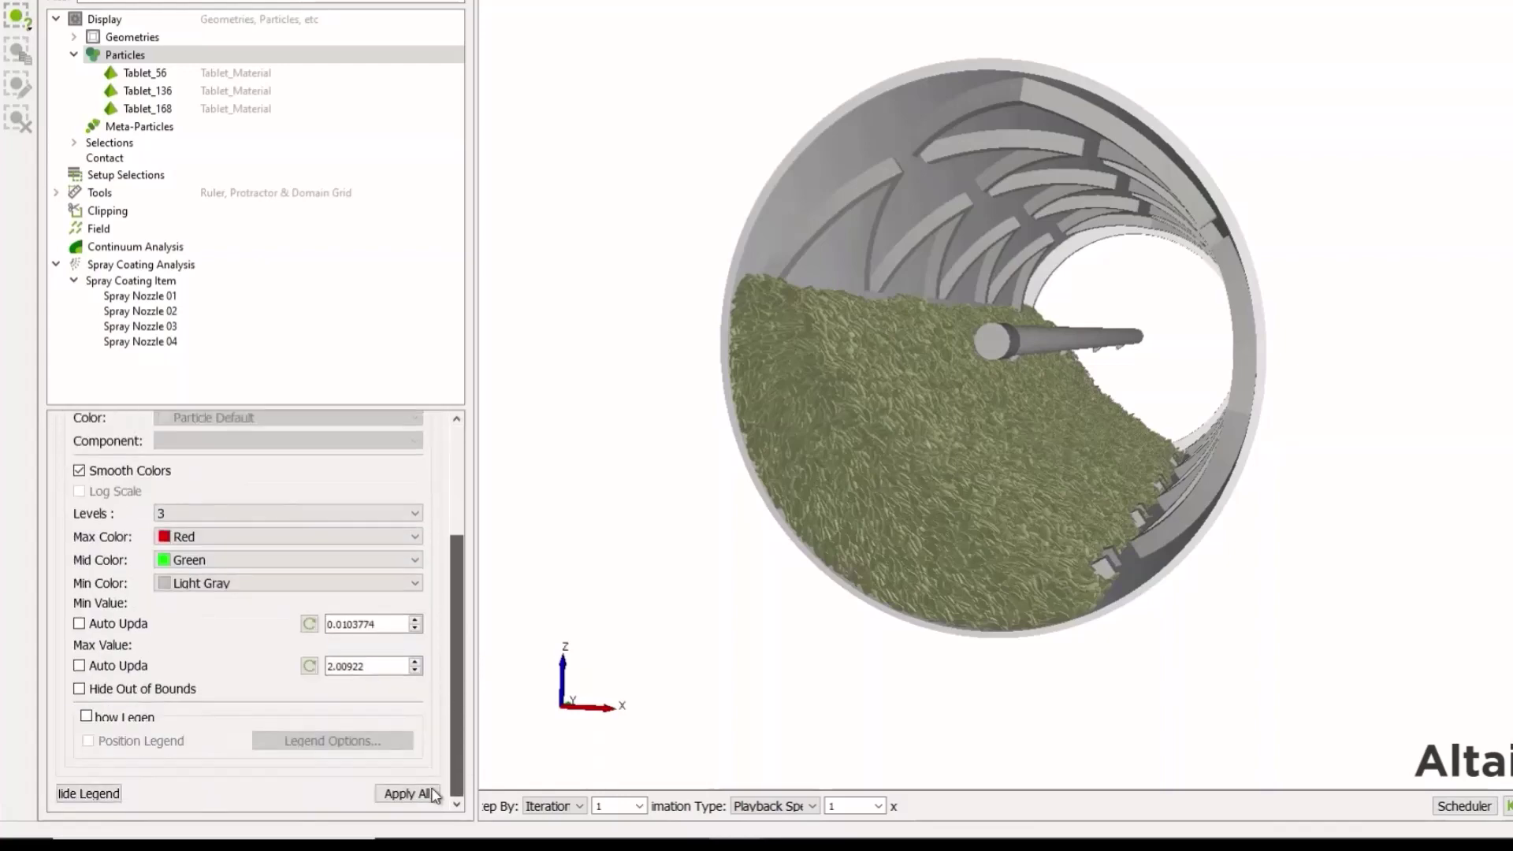
left_click(309, 624)
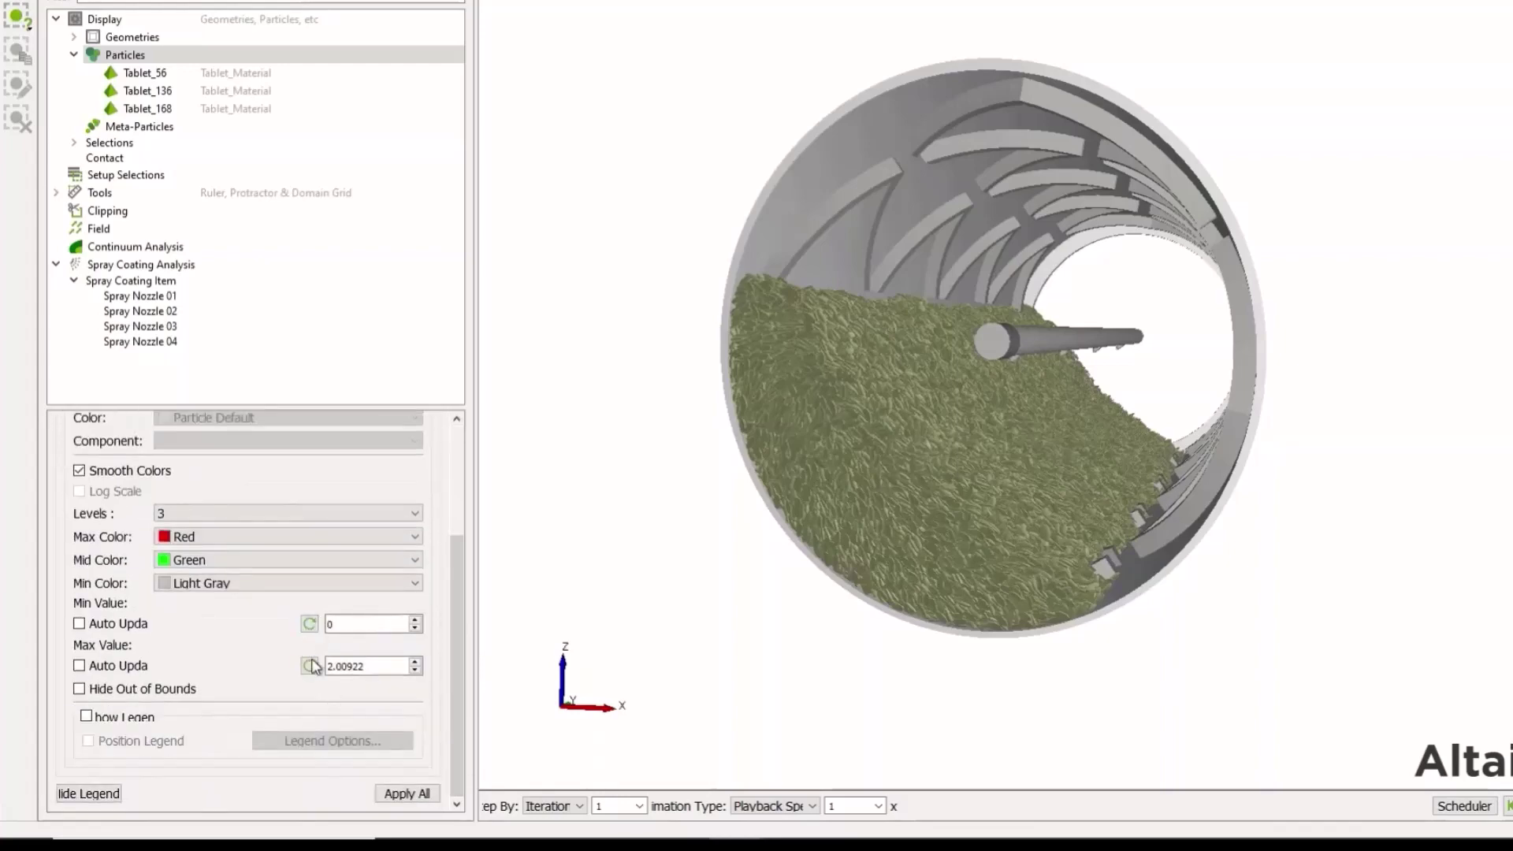
left_click(309, 667)
left_click(406, 793)
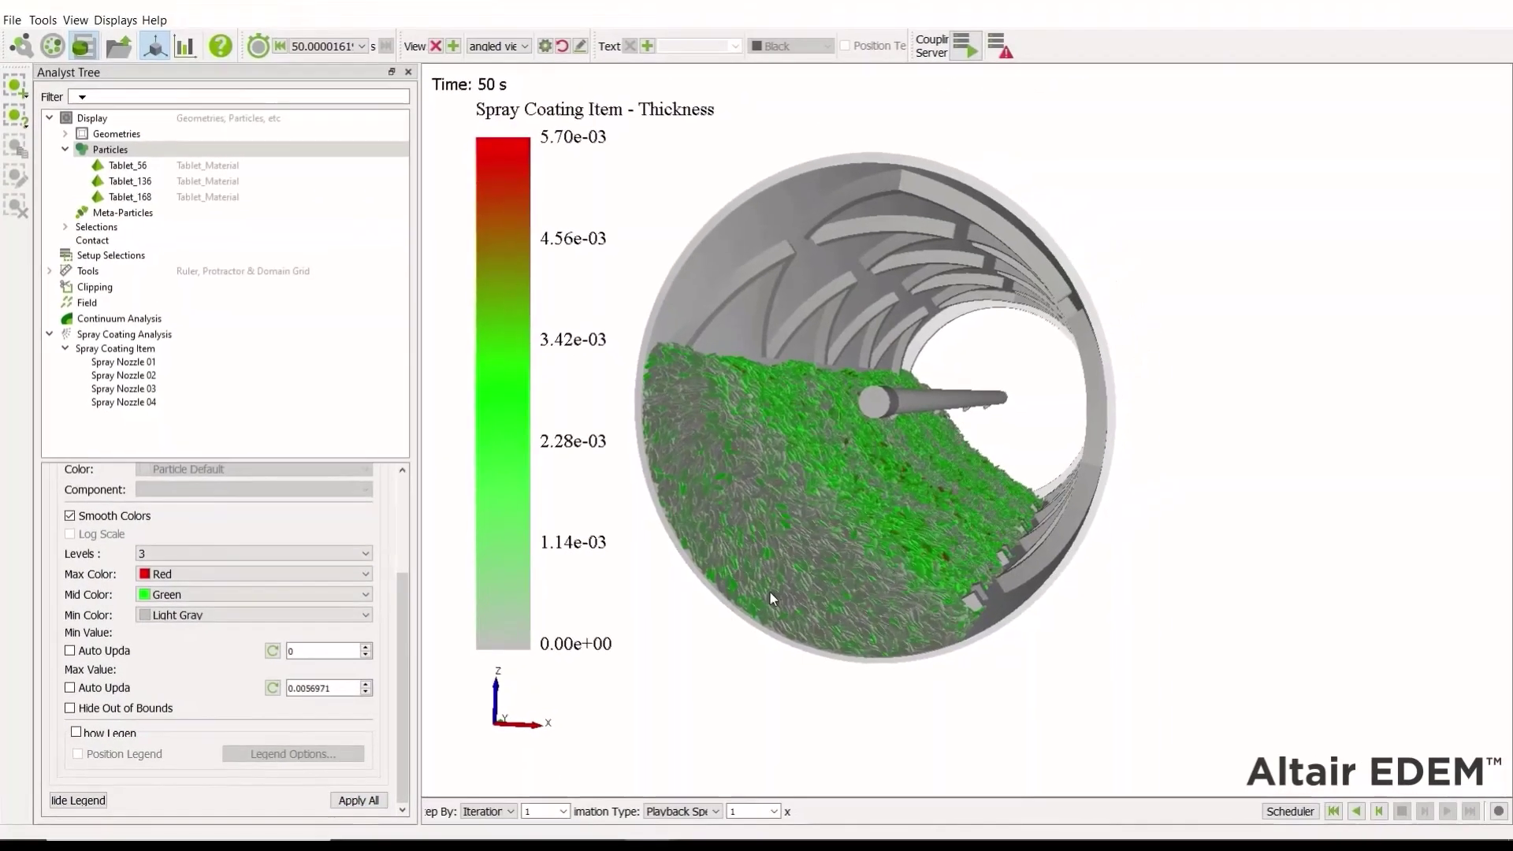
left_click_drag(769, 593, 835, 505)
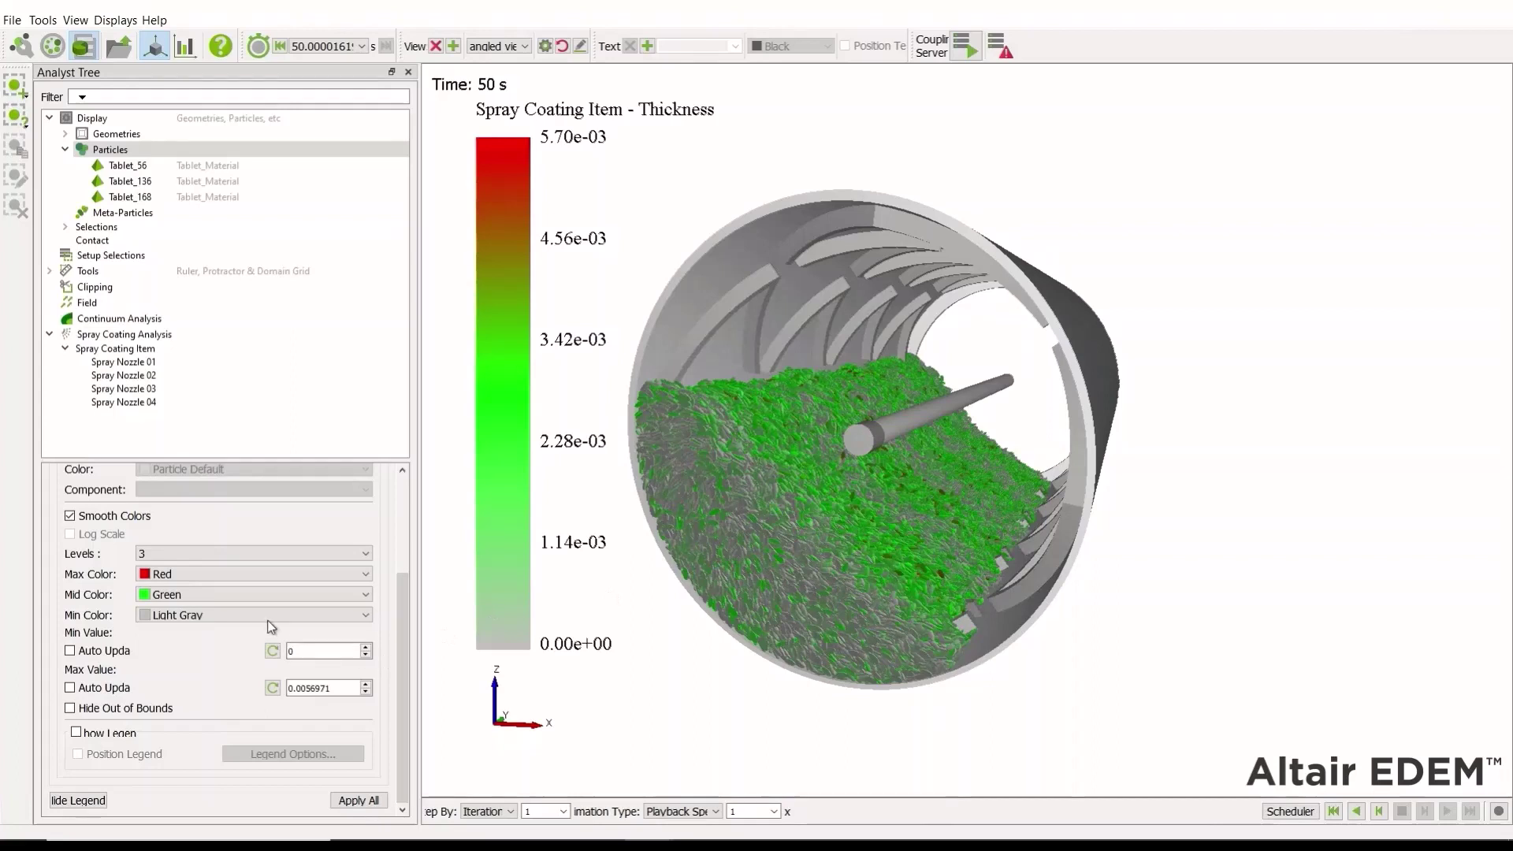
- Color all particles by Spray Coating Item - Thickness with a refreshed maximum value, and inspect the drum from another angle
scroll(408, 552, "up", 3)
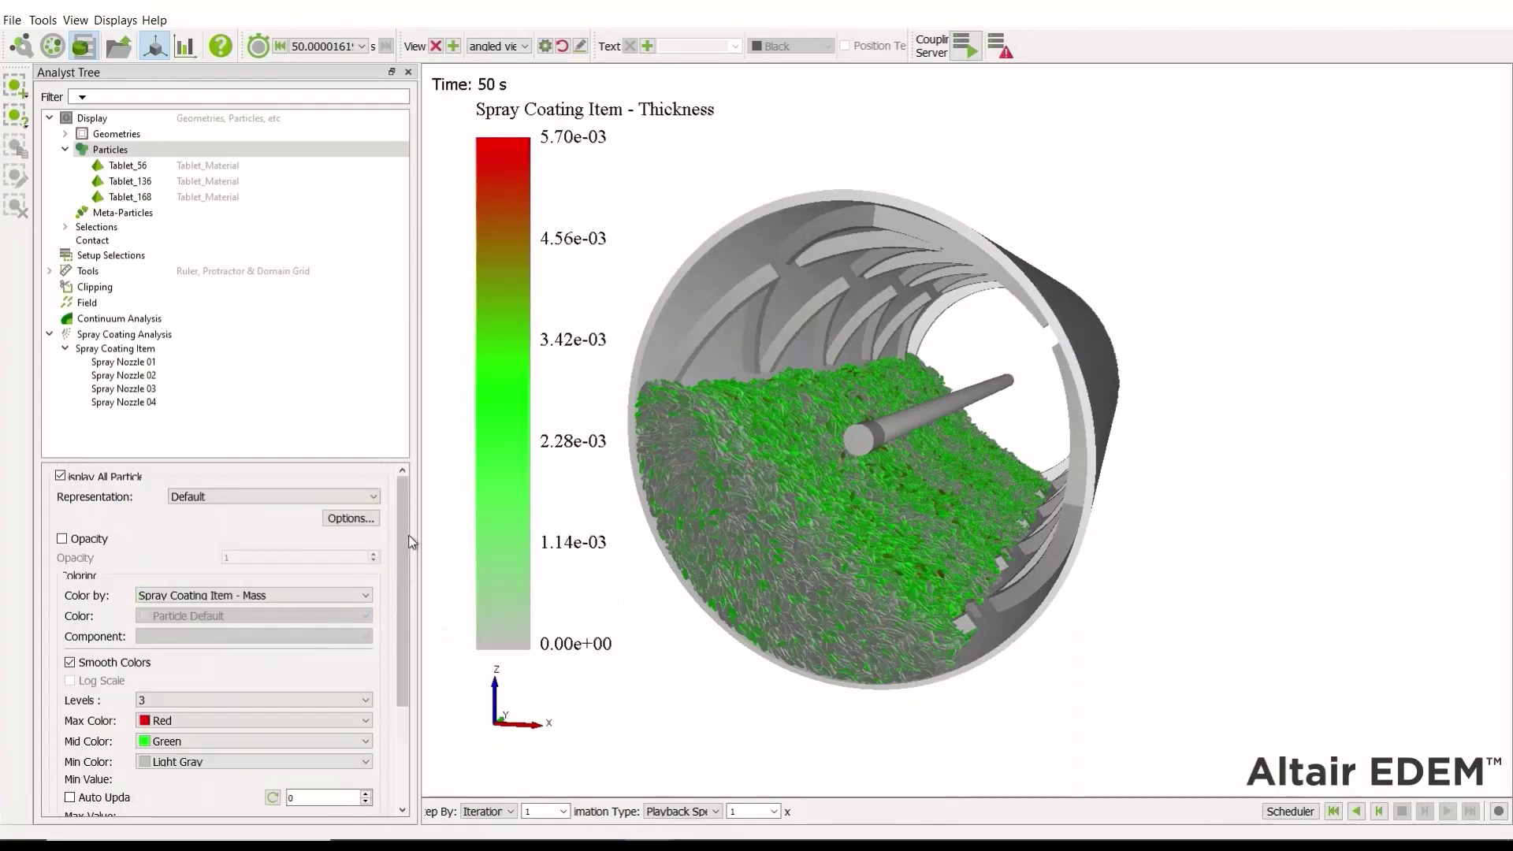
left_click(340, 601)
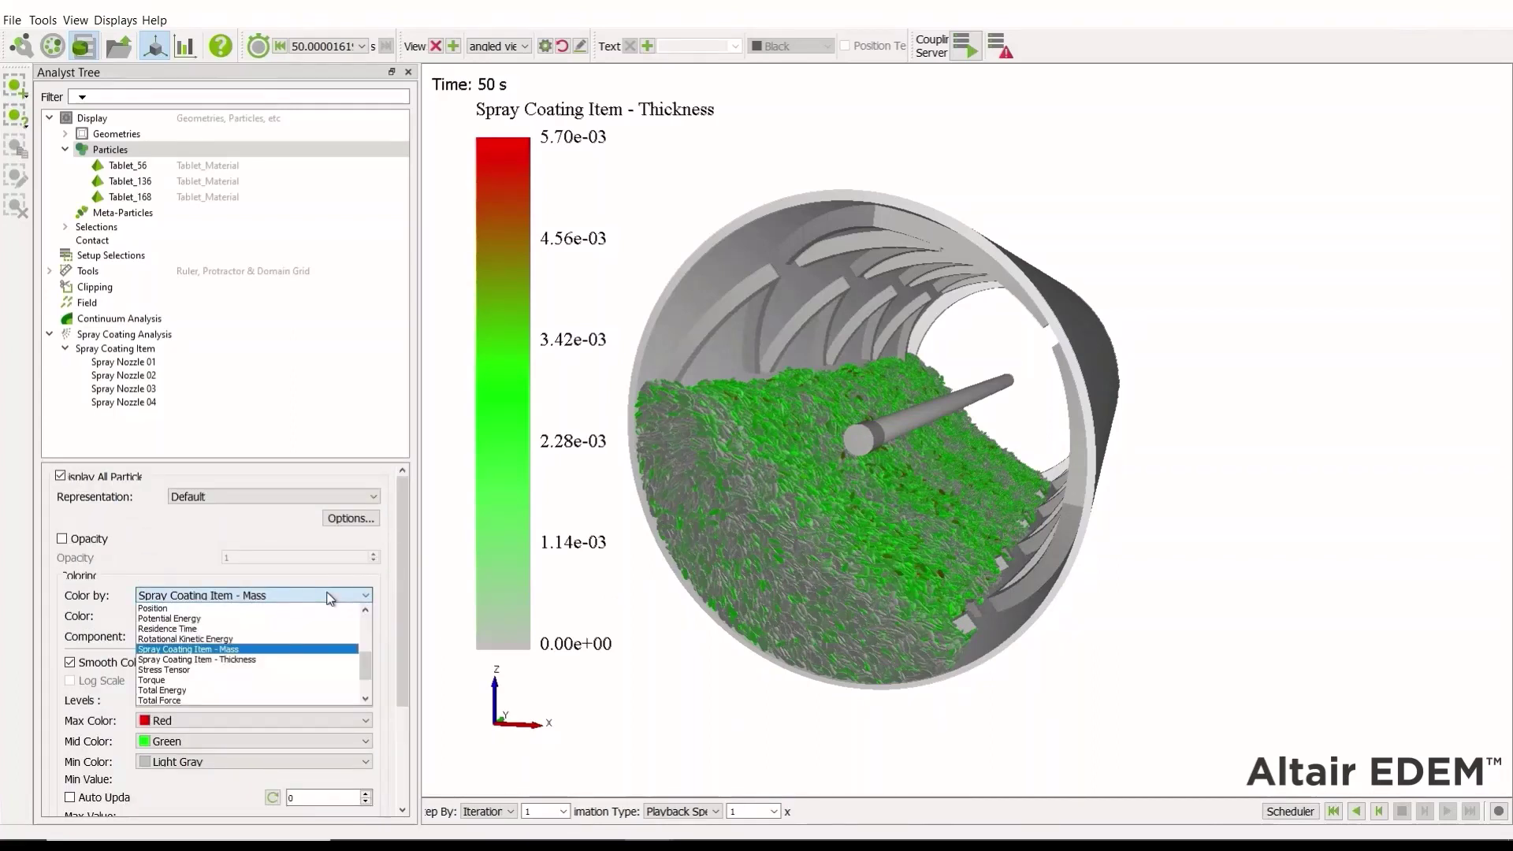
left_click(249, 665)
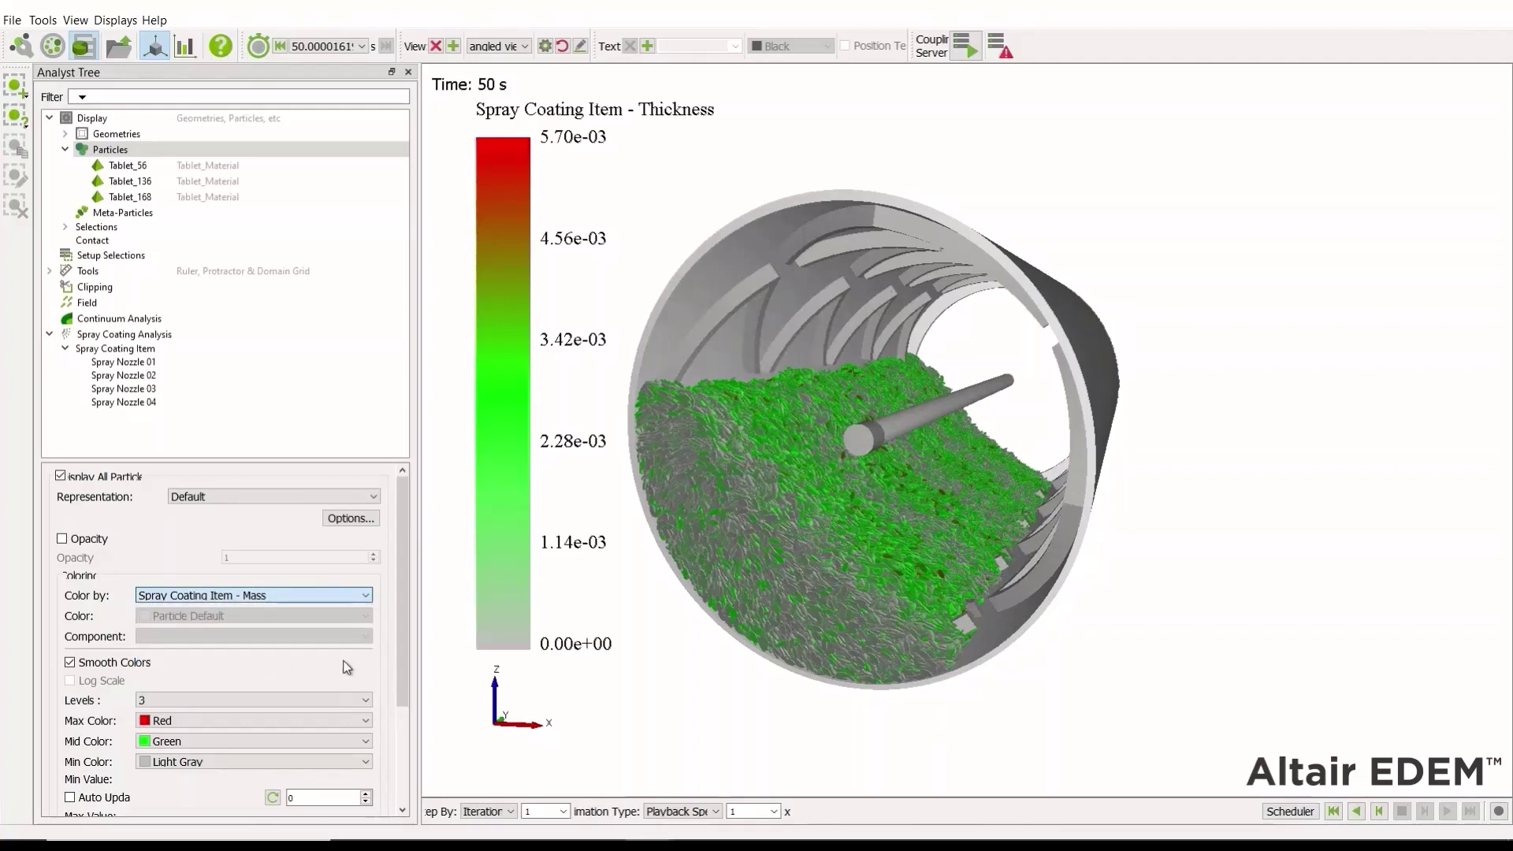
scroll(382, 782, "down", 3)
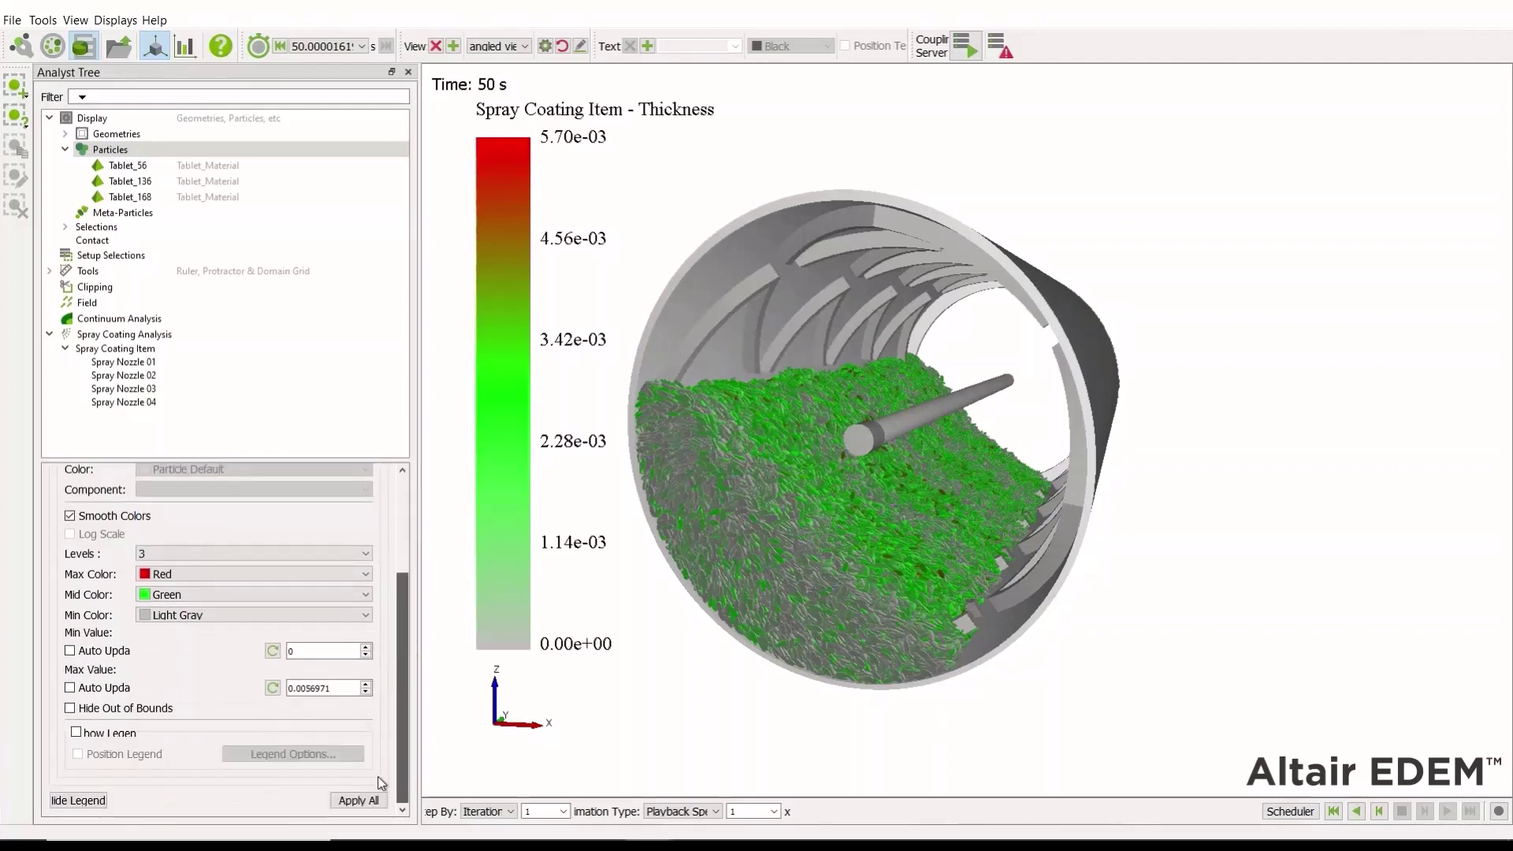
left_click(272, 689)
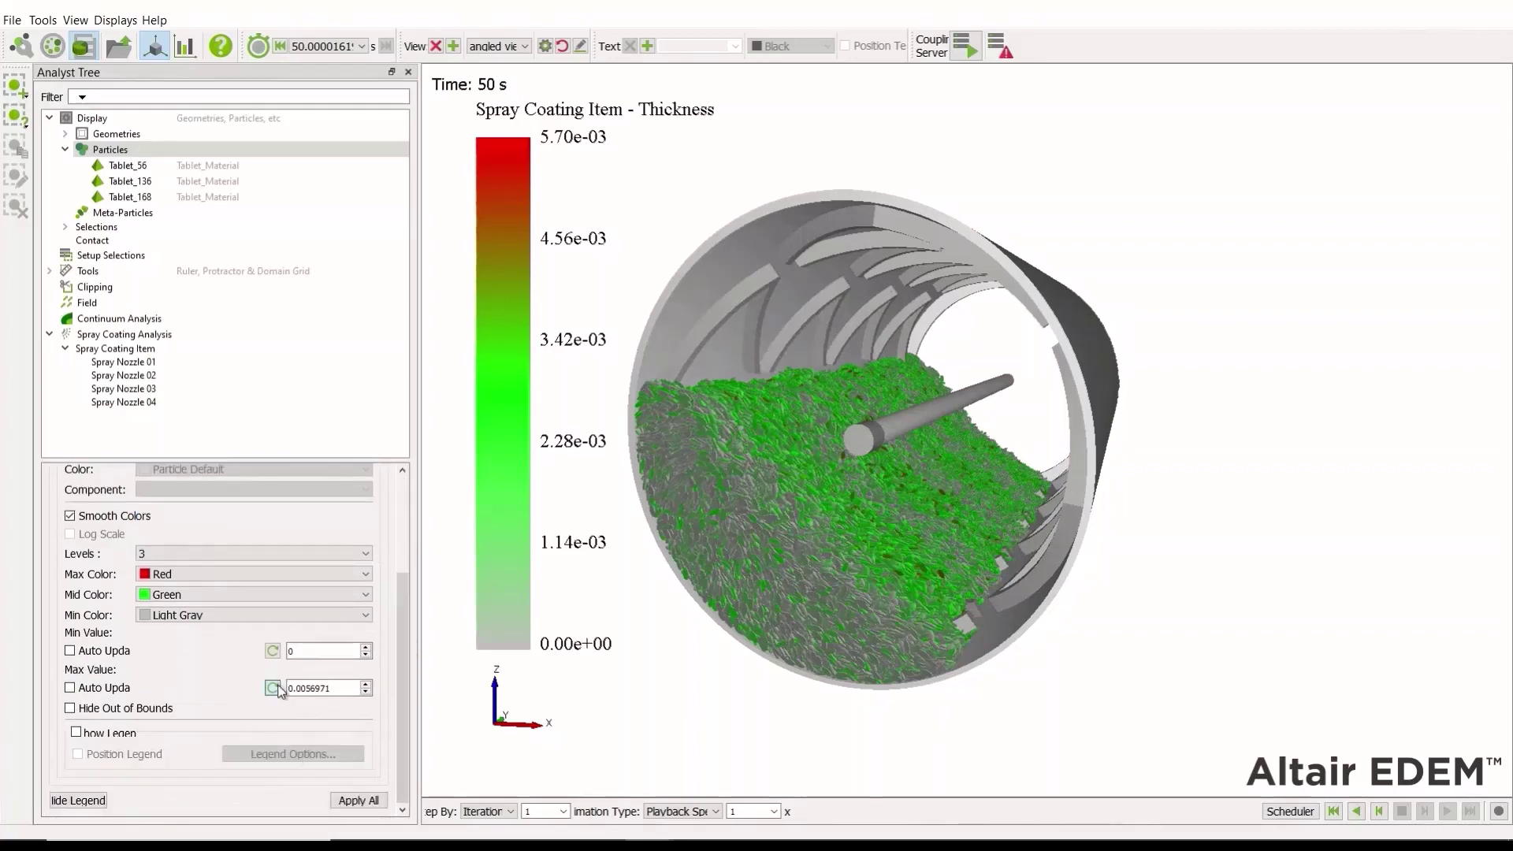
left_click(359, 800)
left_click_drag(875, 549, 815, 530)
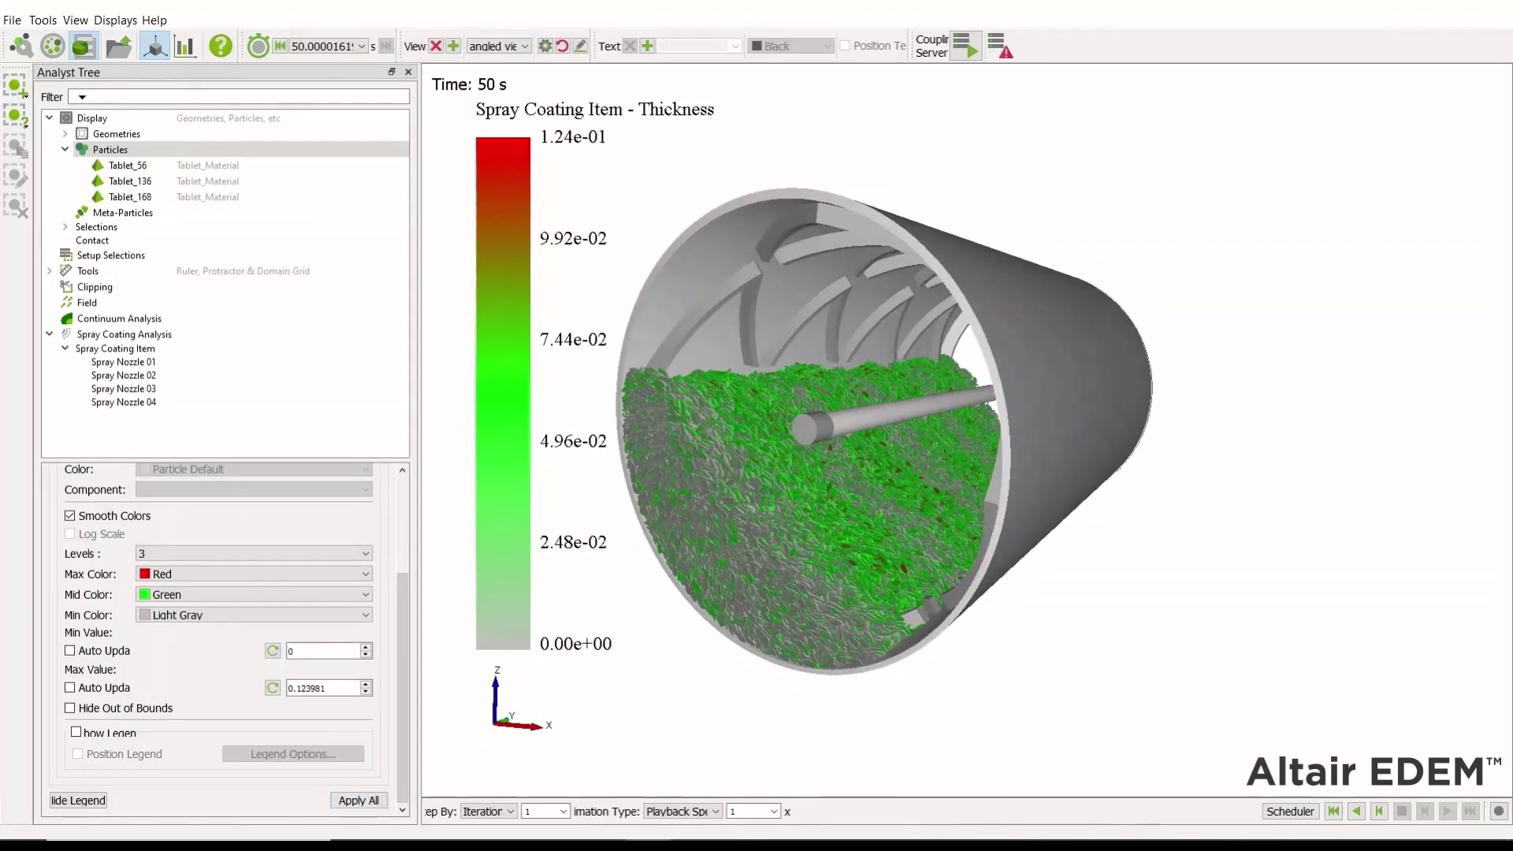